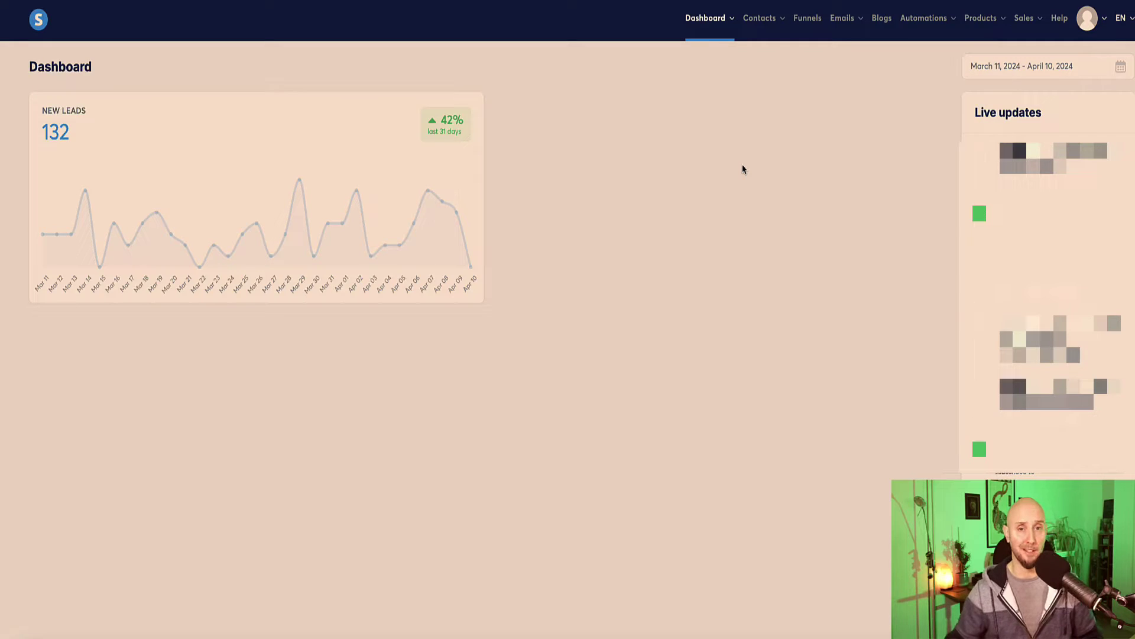
Step: Create a funnel named "Tesrt sales funnel" with the Sell goal and U.S. Dollar as its currency
left_click(808, 19)
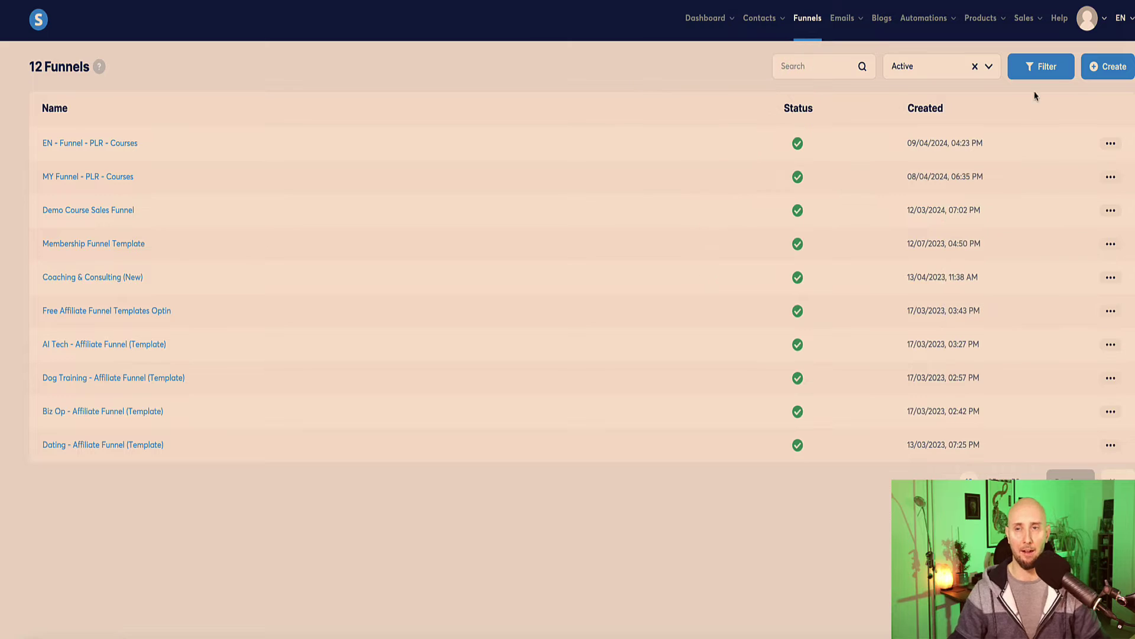
left_click(1107, 67)
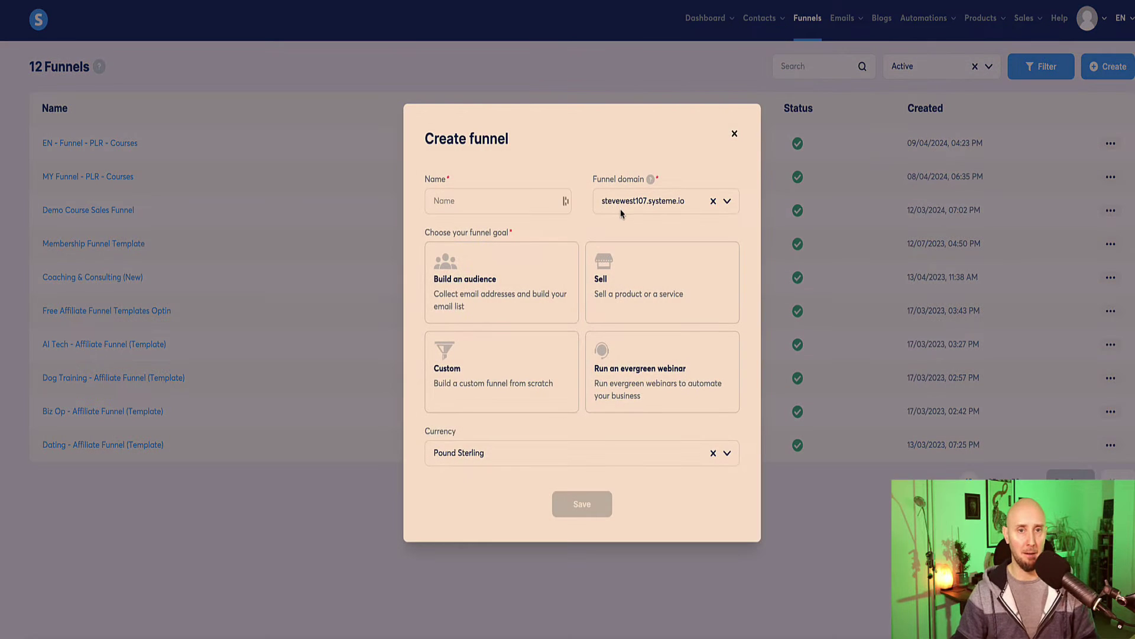
left_click(536, 203)
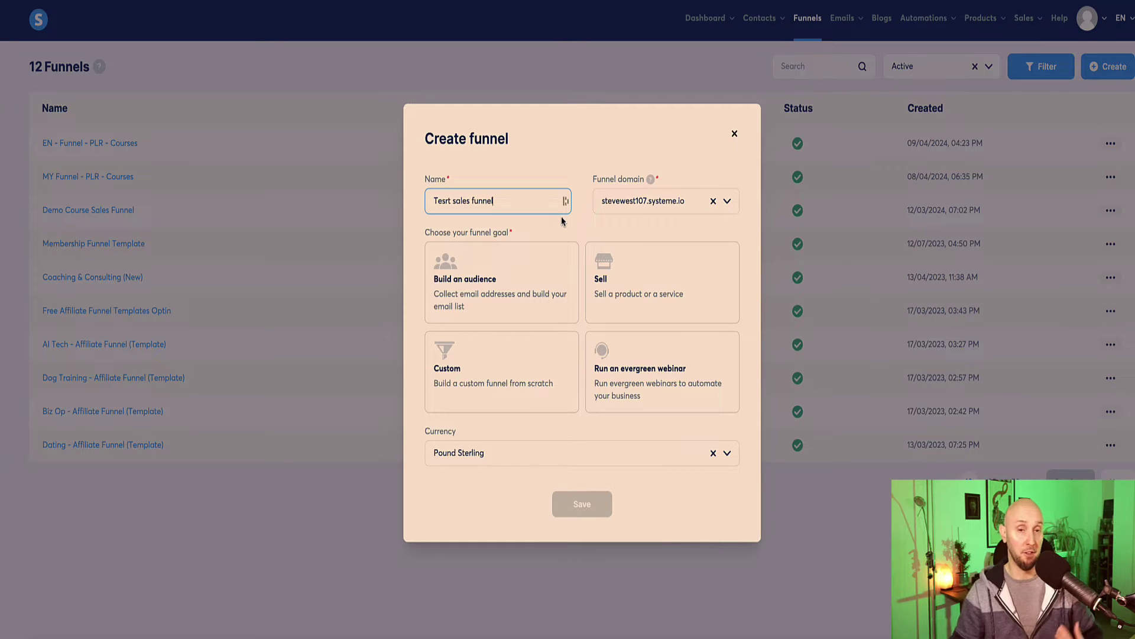
left_click(614, 281)
left_click(447, 456)
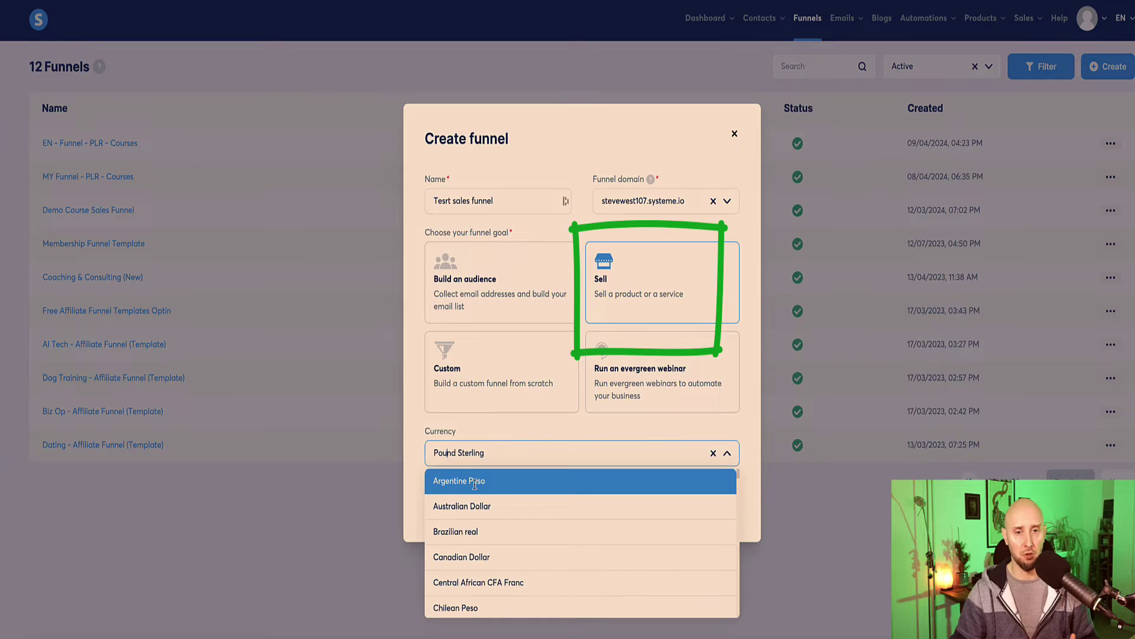
scroll(452, 530, "down", 15)
left_click(453, 530)
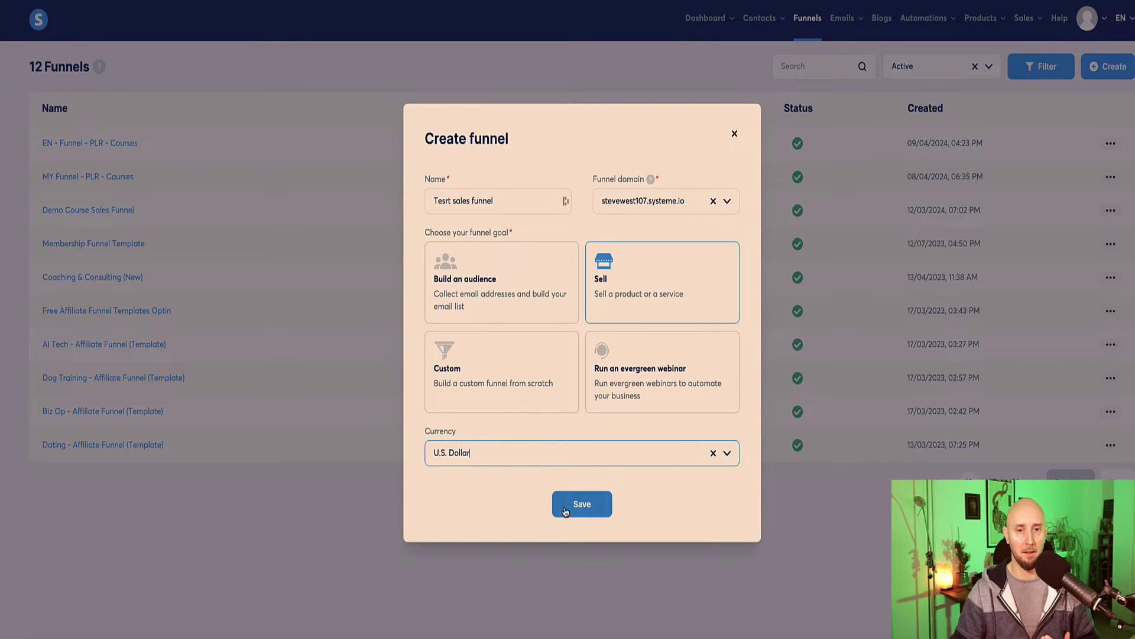
left_click(582, 505)
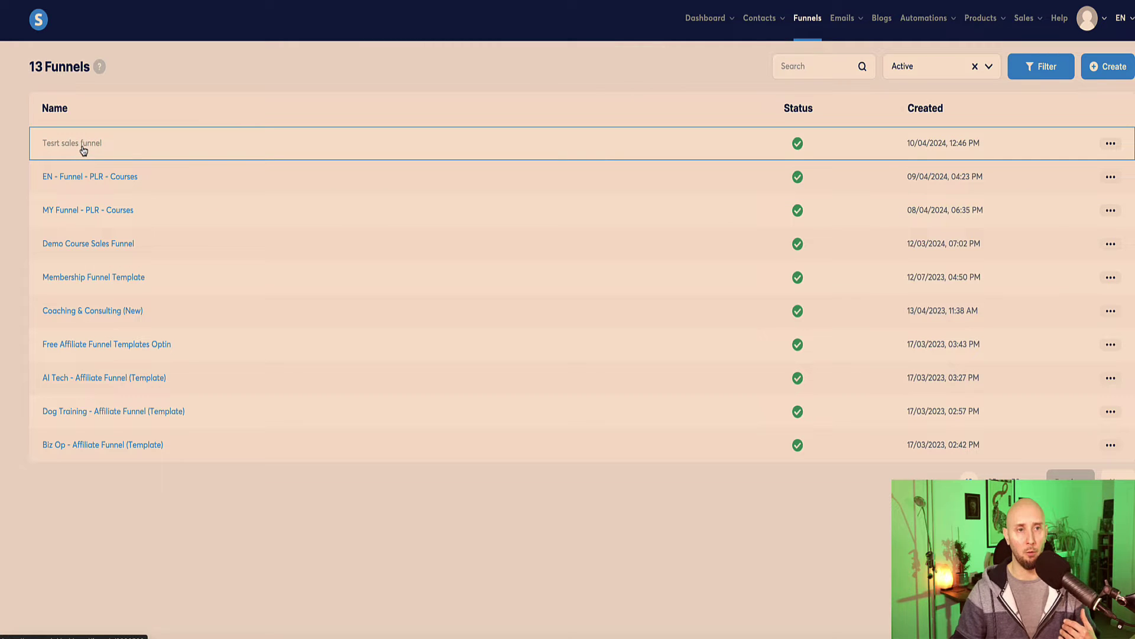
Step: In Tesrt sales funnel, add a step named "Upsell" of type Upsell and place it between Order Form and Thank You Page
left_click(82, 148)
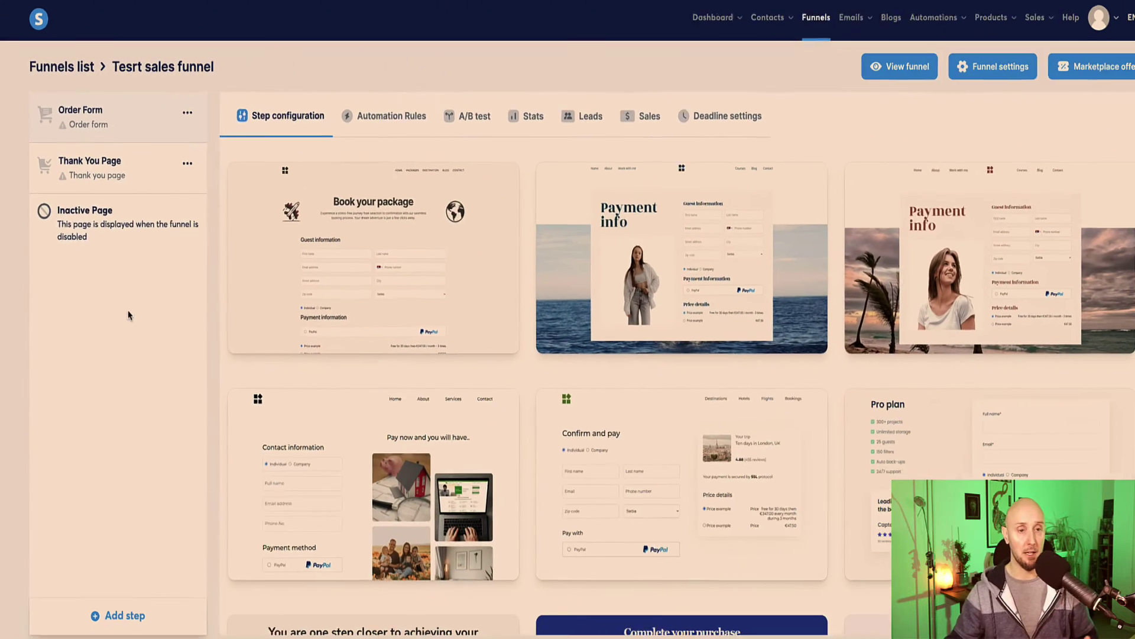
left_click(142, 611)
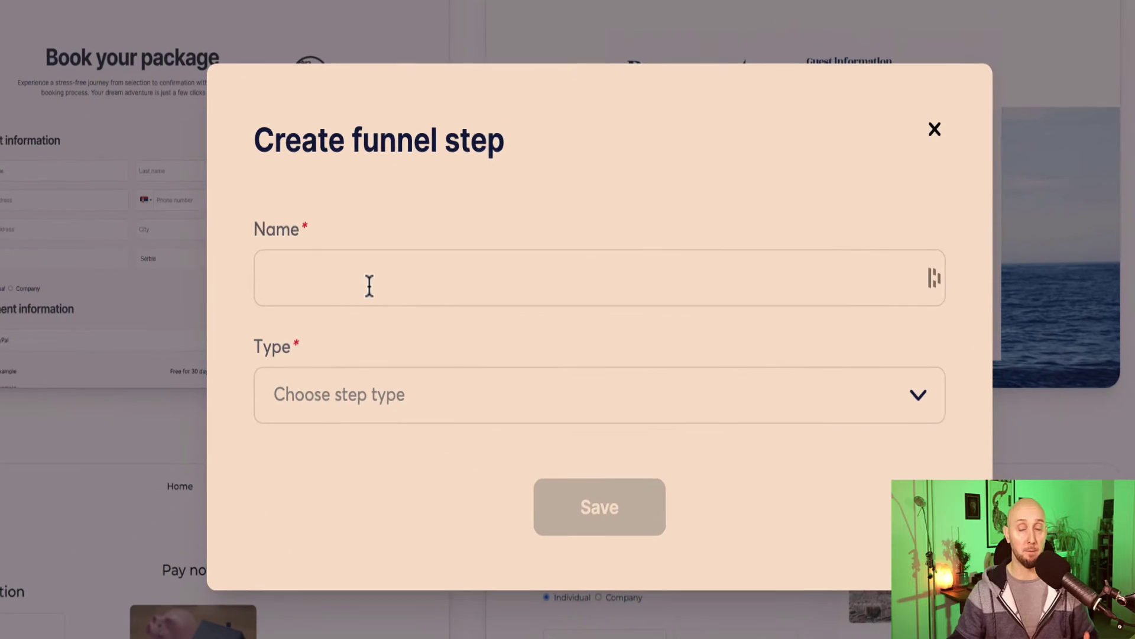
left_click(367, 286)
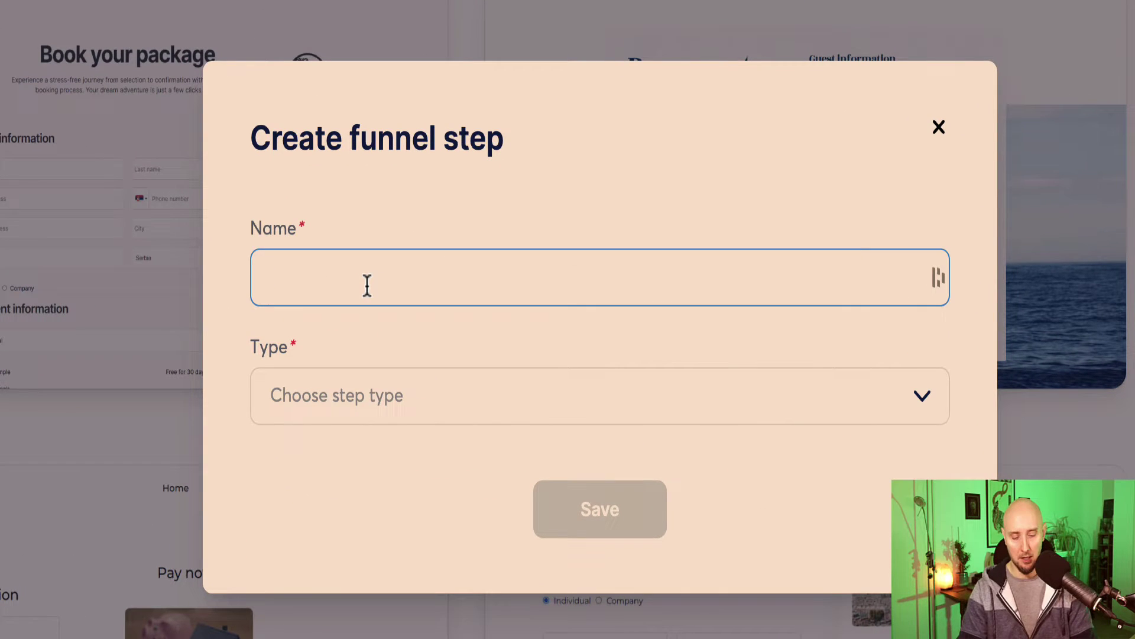
type("Upsell")
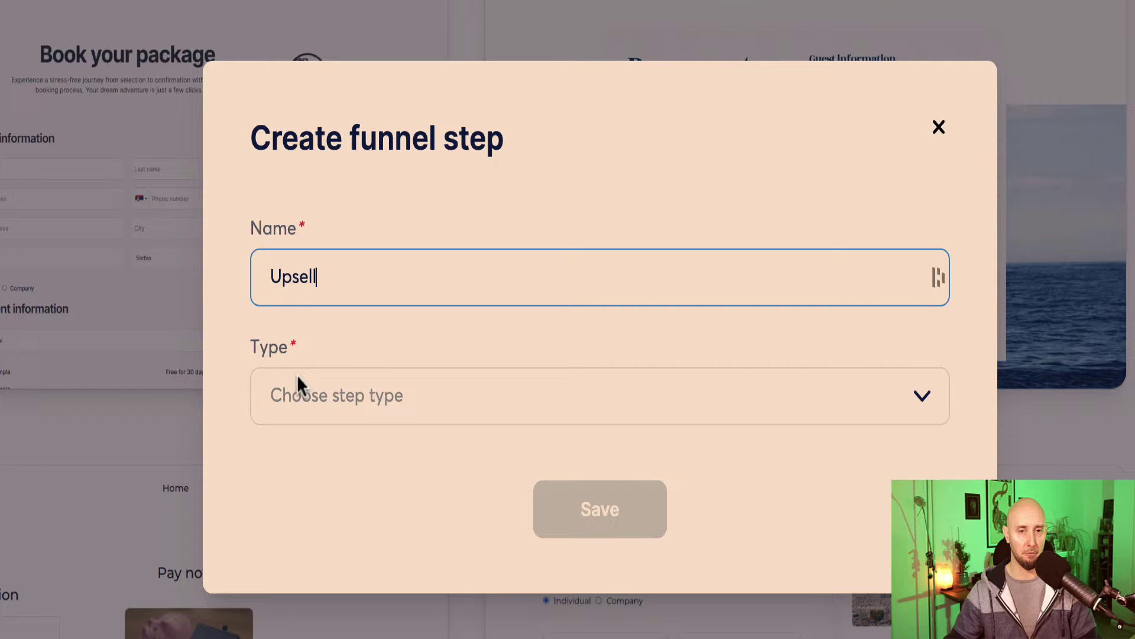
left_click(327, 402)
scroll(315, 526, "down", 3)
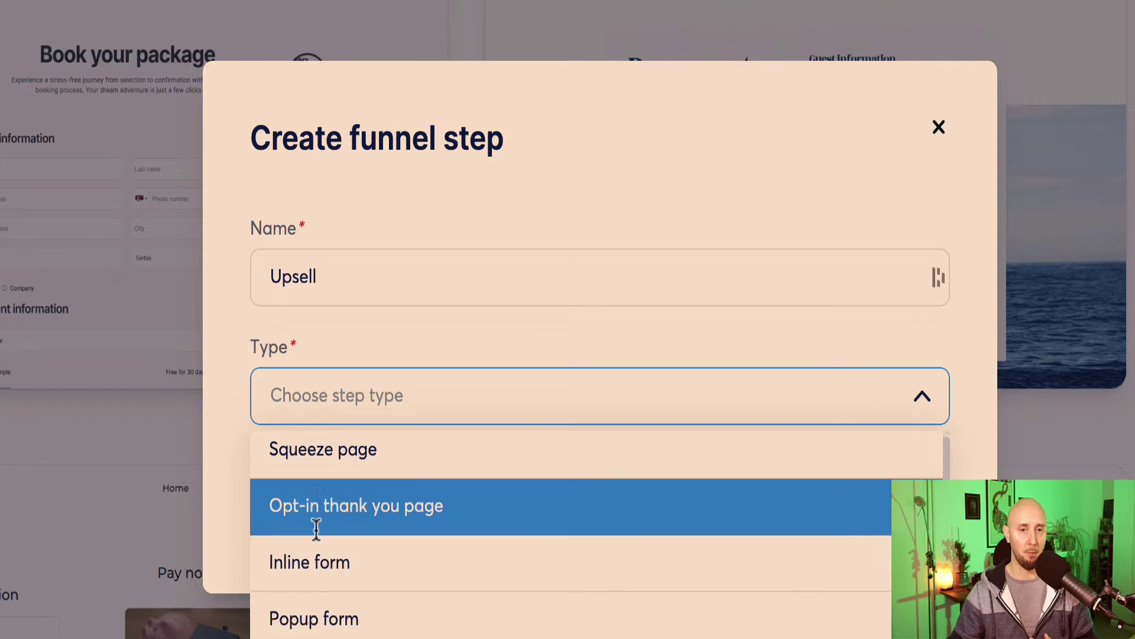
scroll(298, 530, "down", 2)
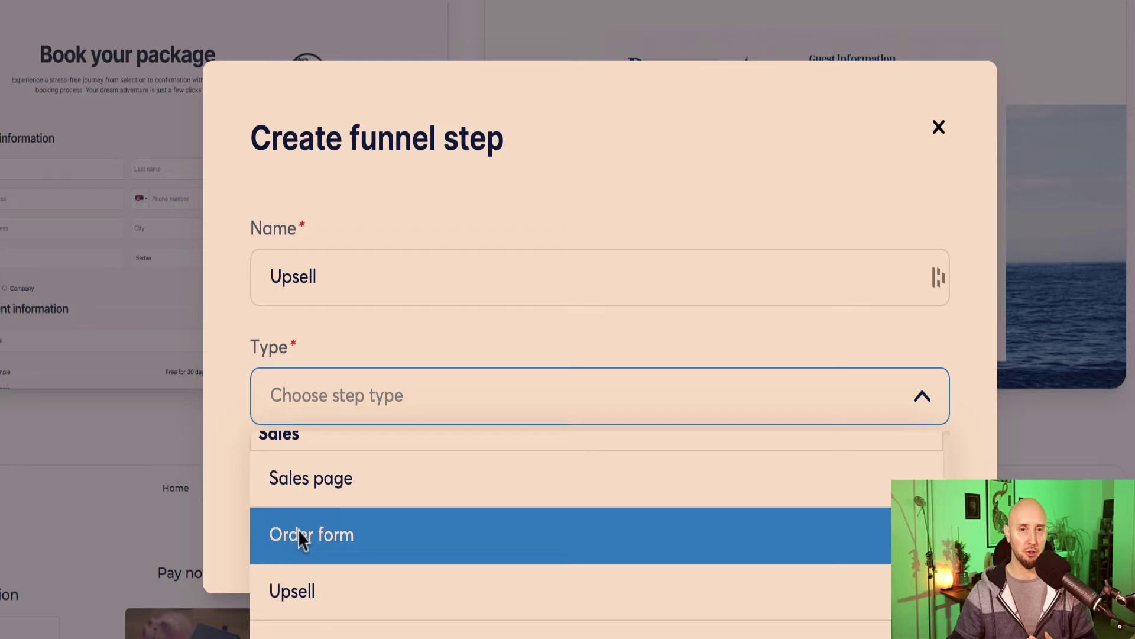
left_click(323, 561)
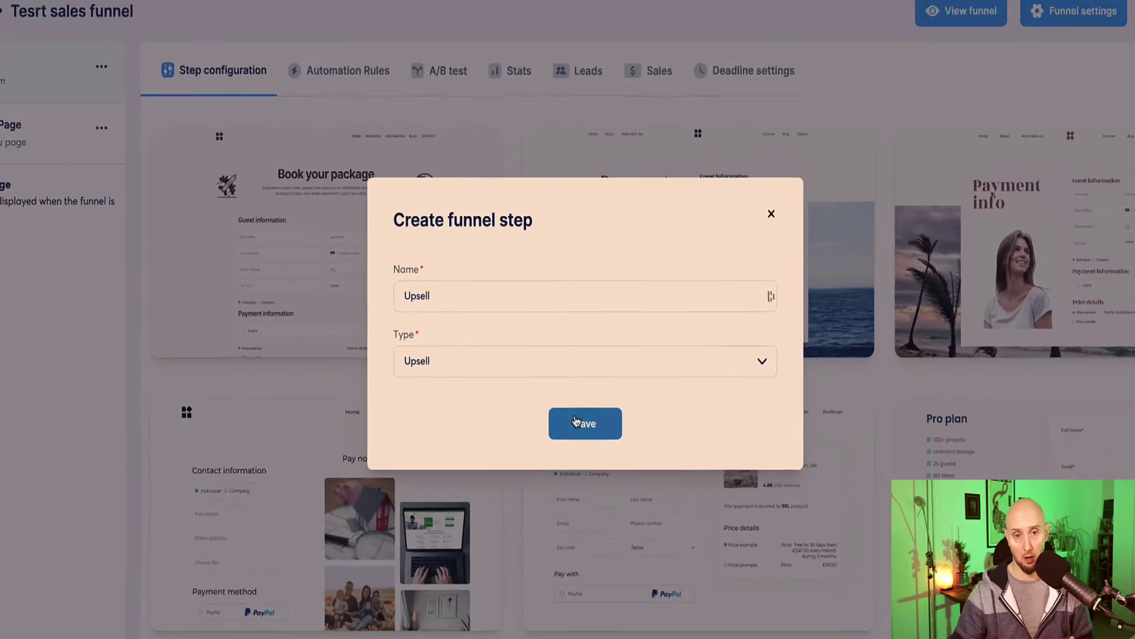
left_click(576, 421)
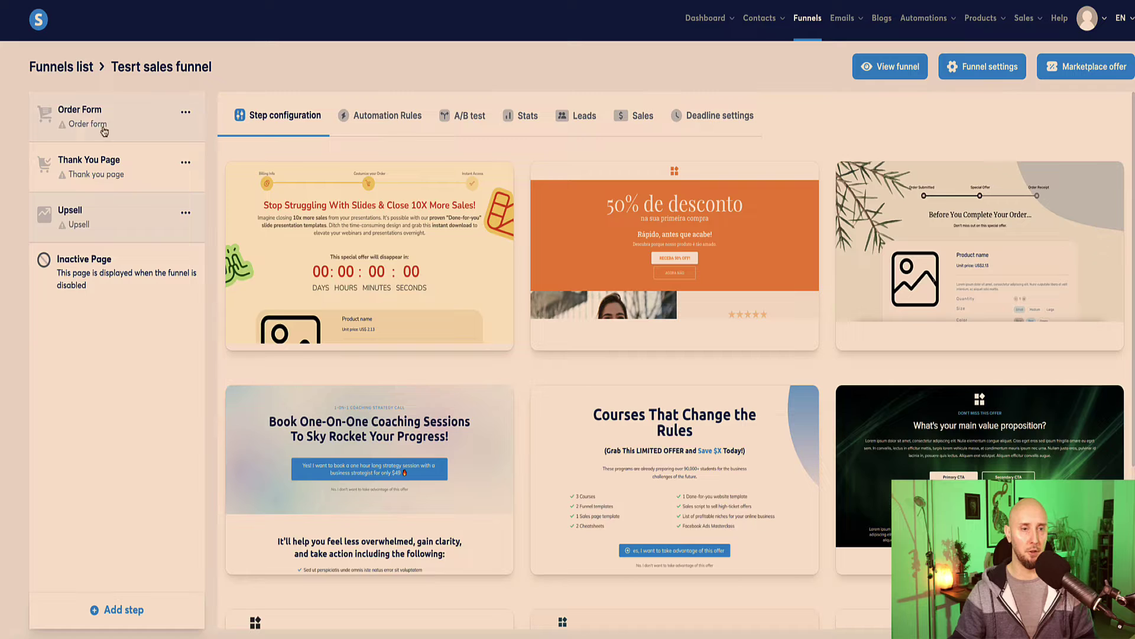
left_click_drag(125, 222, 84, 155)
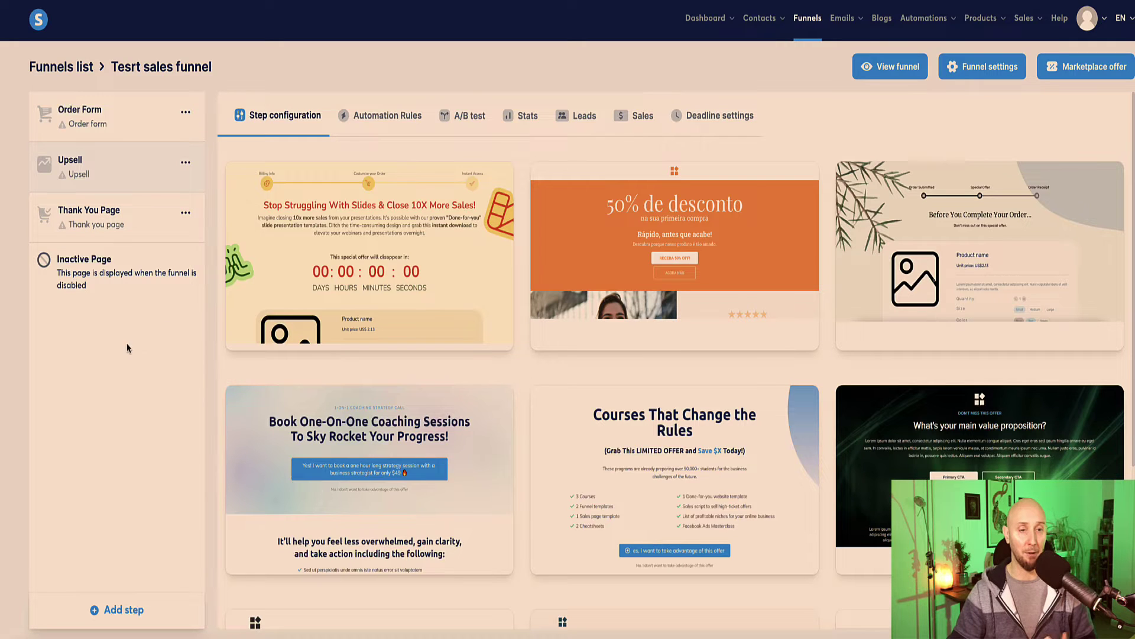
Step: Add a funnel step named "Downsell" of type Downsell and place it between Upsell and Thank You Page
left_click(120, 614)
left_click(495, 303)
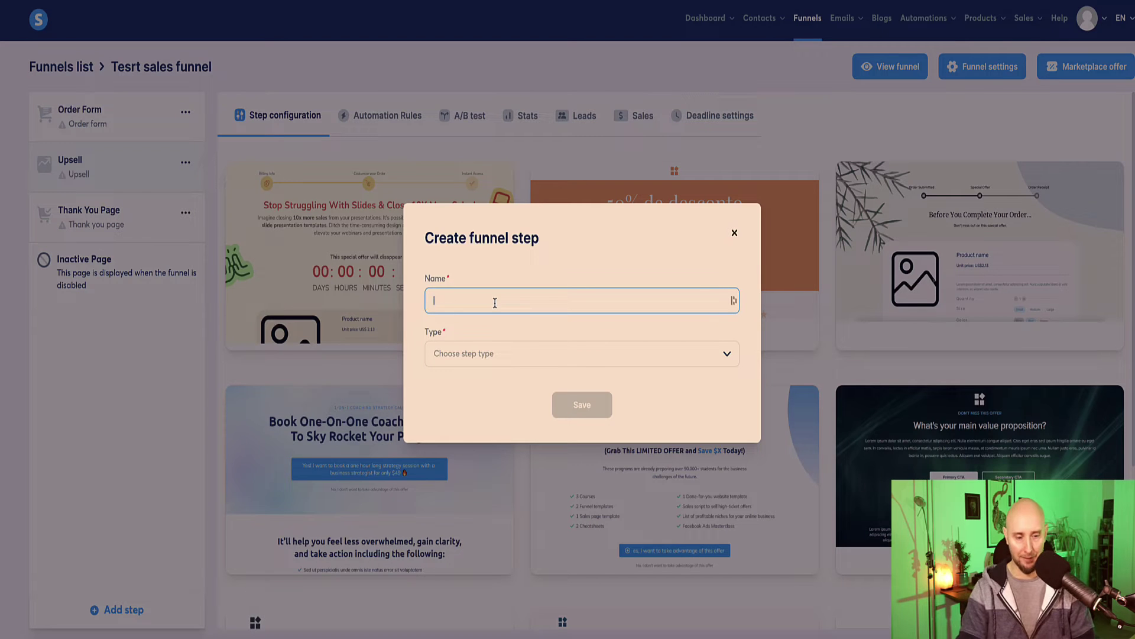
type("Downsell")
left_click(479, 364)
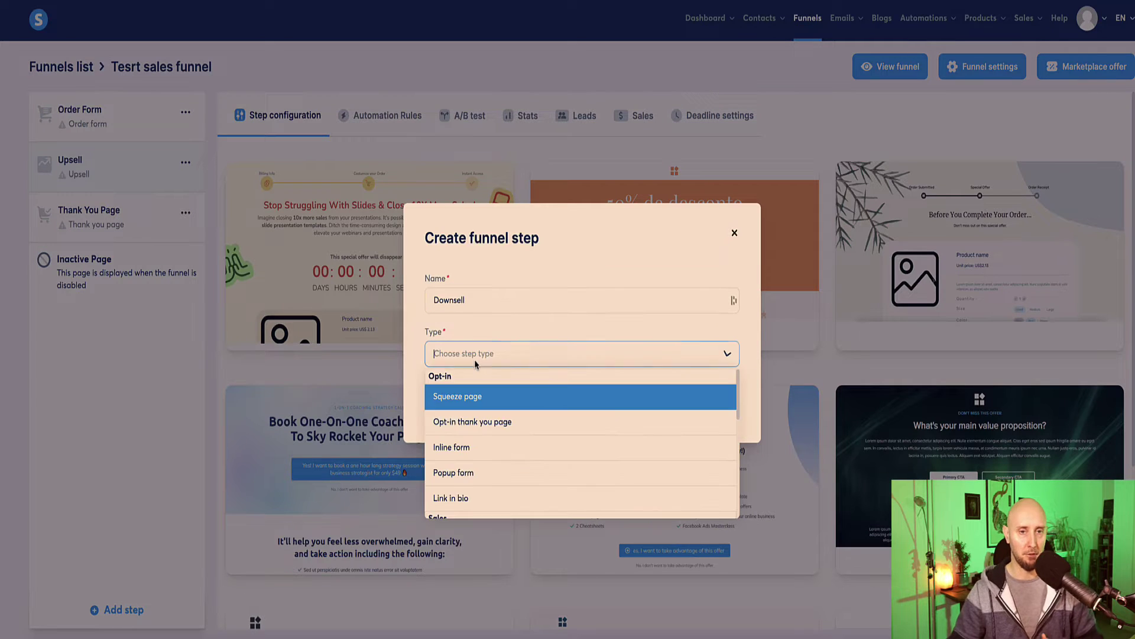
scroll(470, 423, "down", 2)
scroll(453, 424, "down", 3)
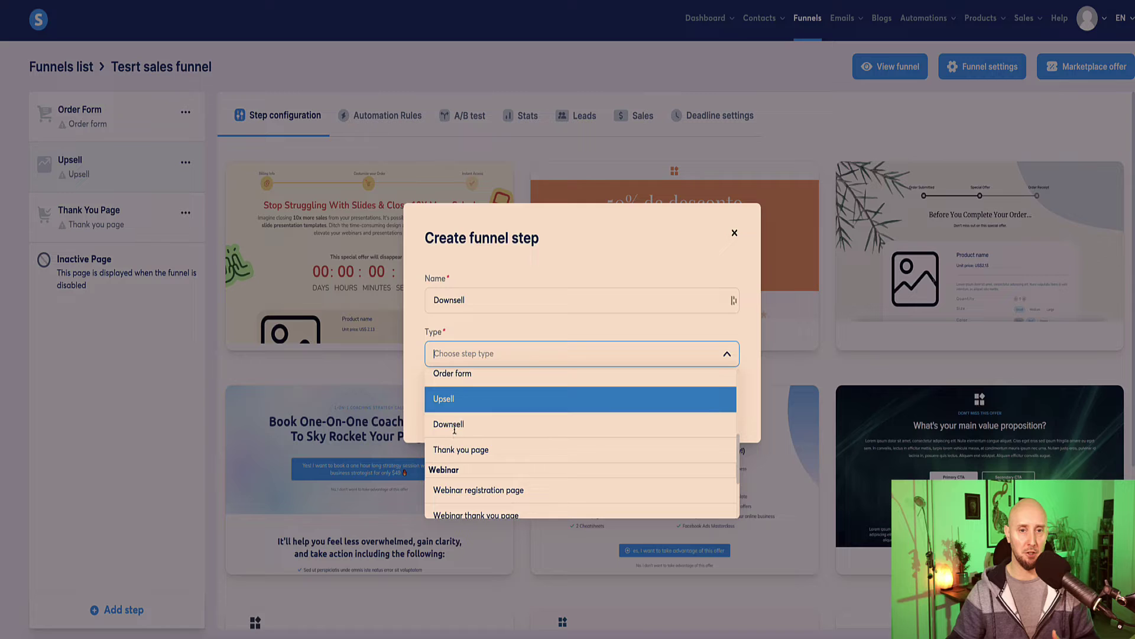
left_click(453, 425)
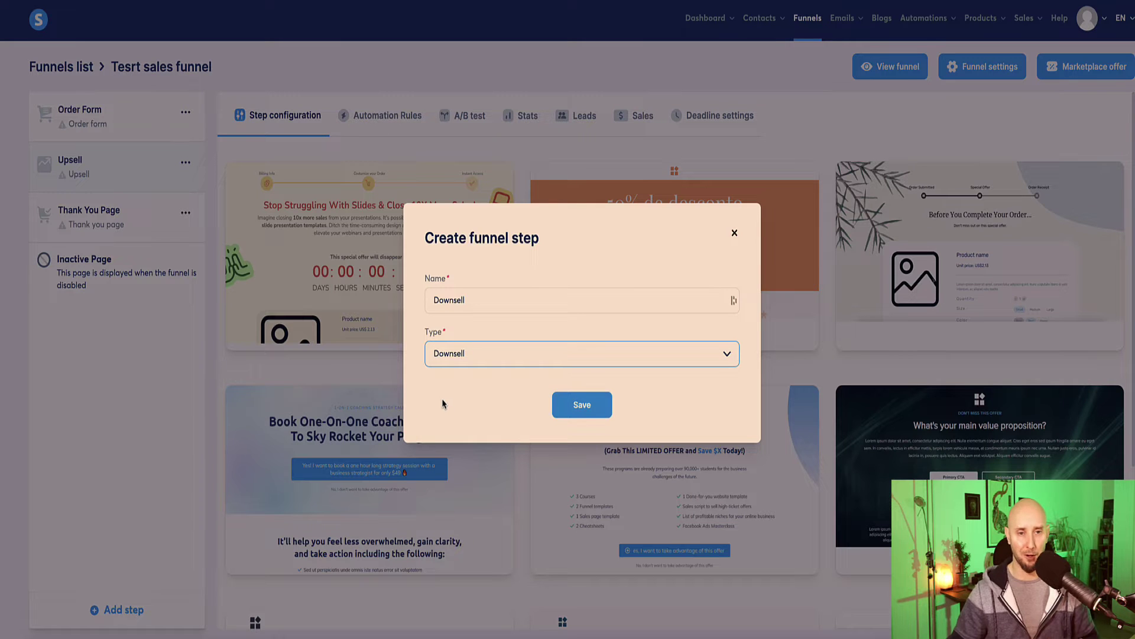
left_click(577, 405)
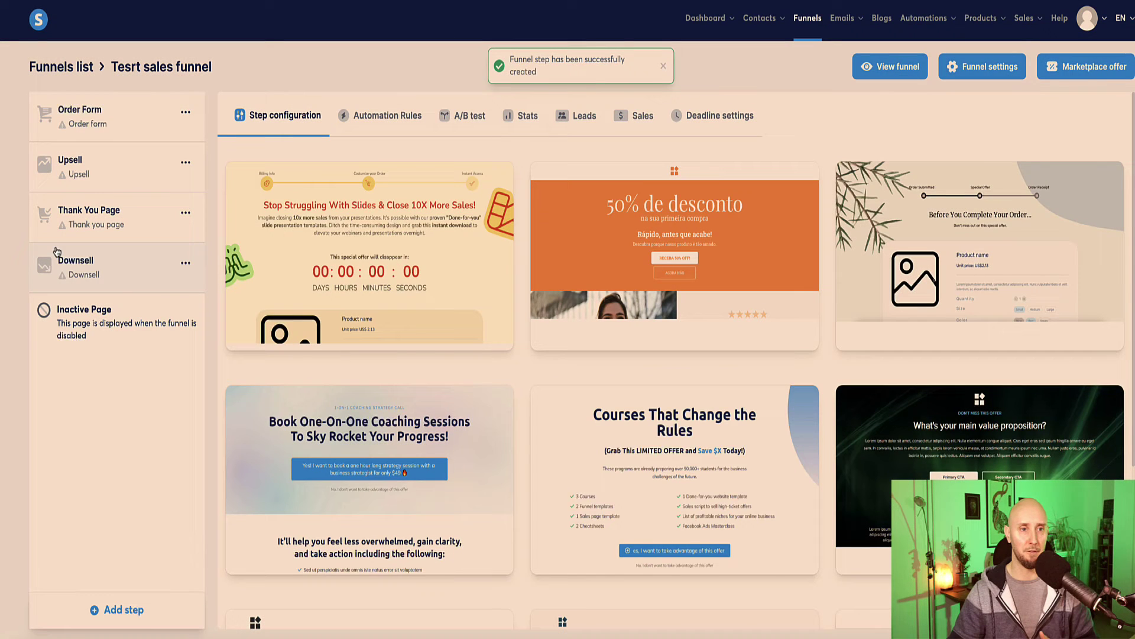
left_click_drag(92, 269, 83, 207)
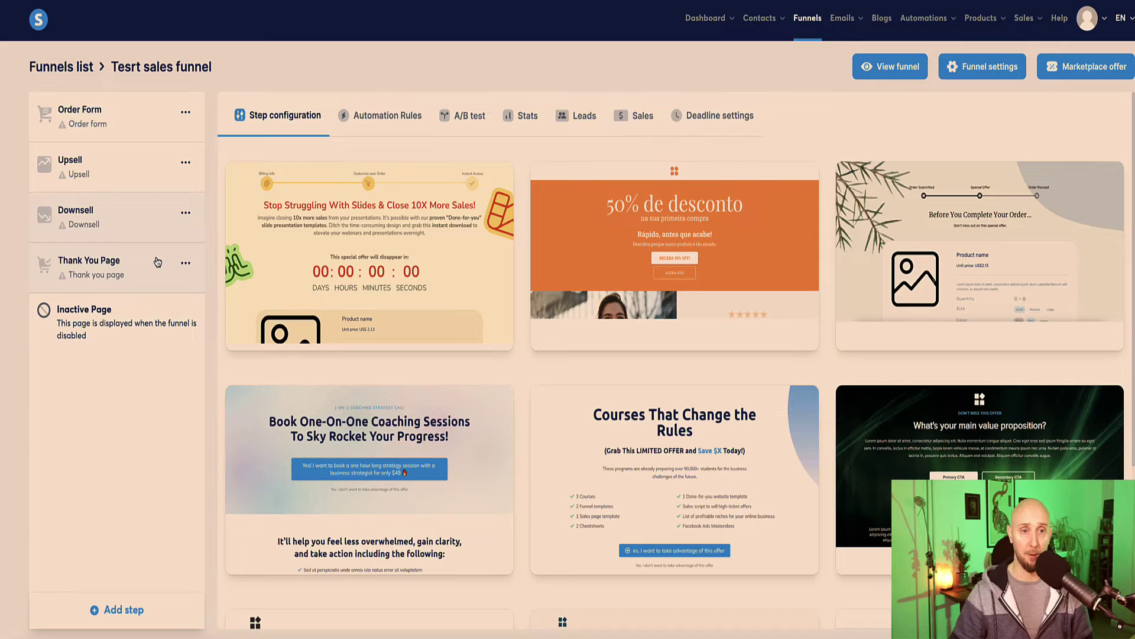
Step: Apply the palm-beach Payment info template to the Order Form step and the "Before You Complete Your Order" template to the Upsell step
left_click(127, 199)
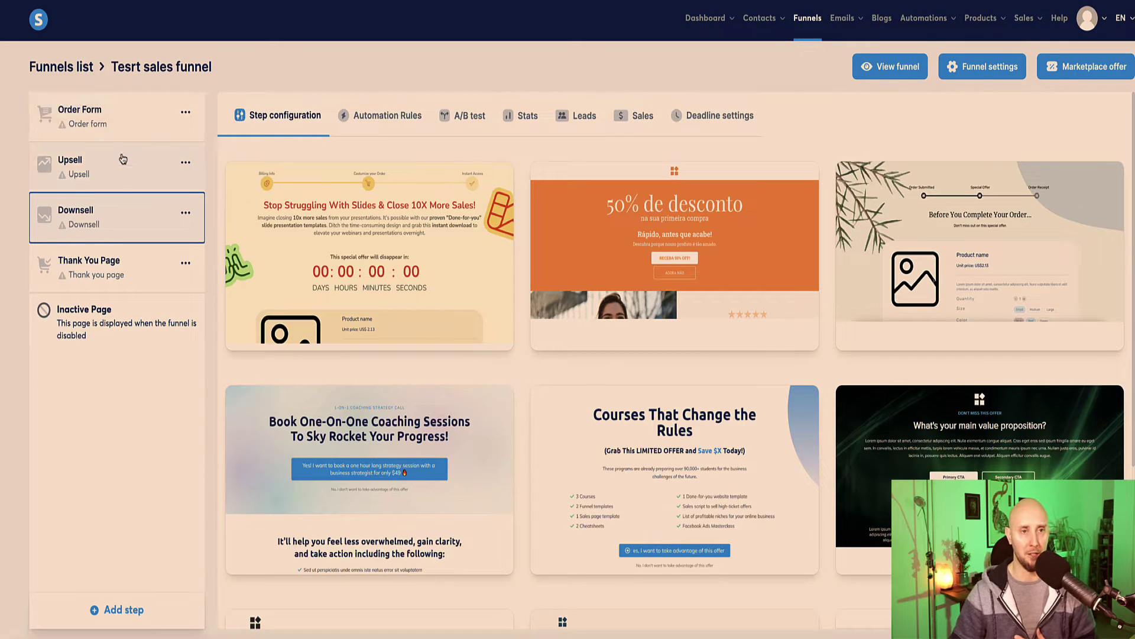
left_click(141, 121)
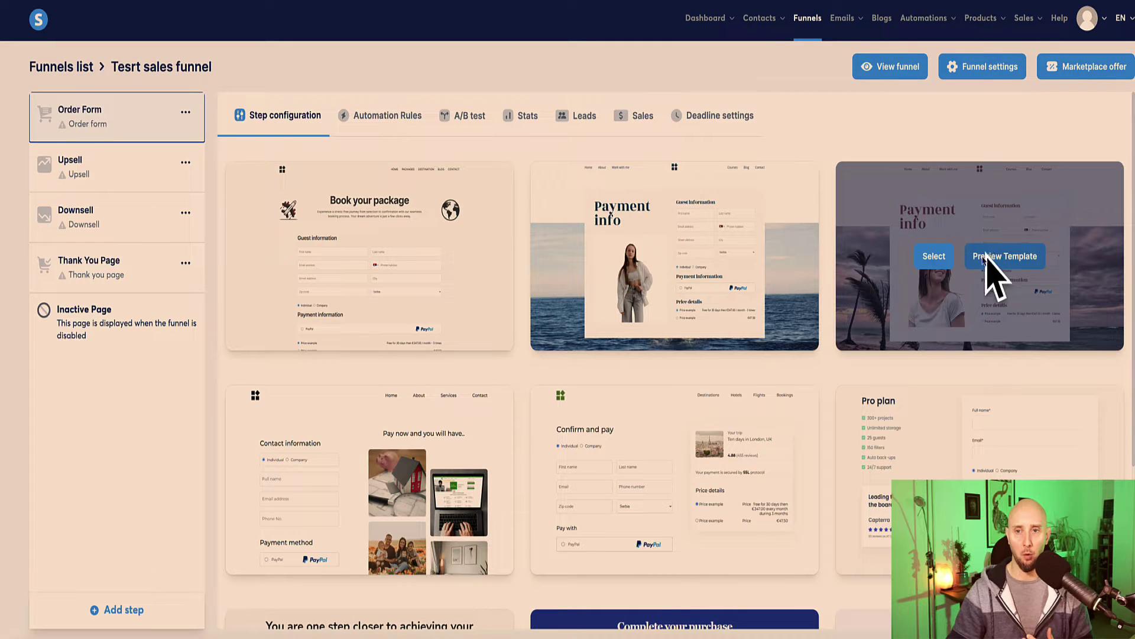
left_click(935, 258)
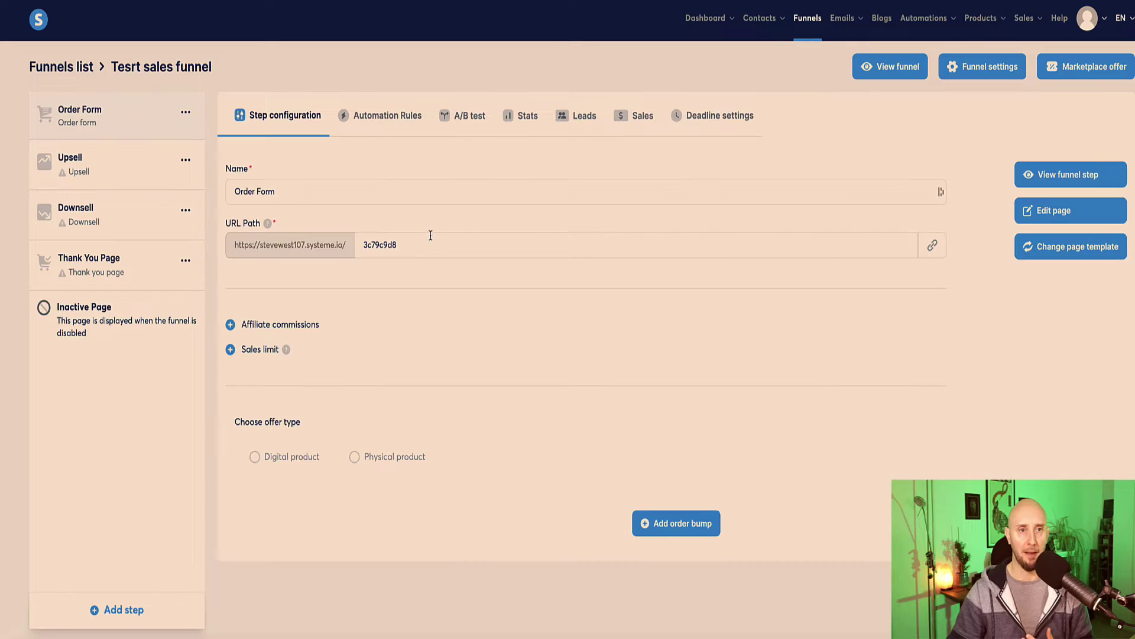
left_click(106, 163)
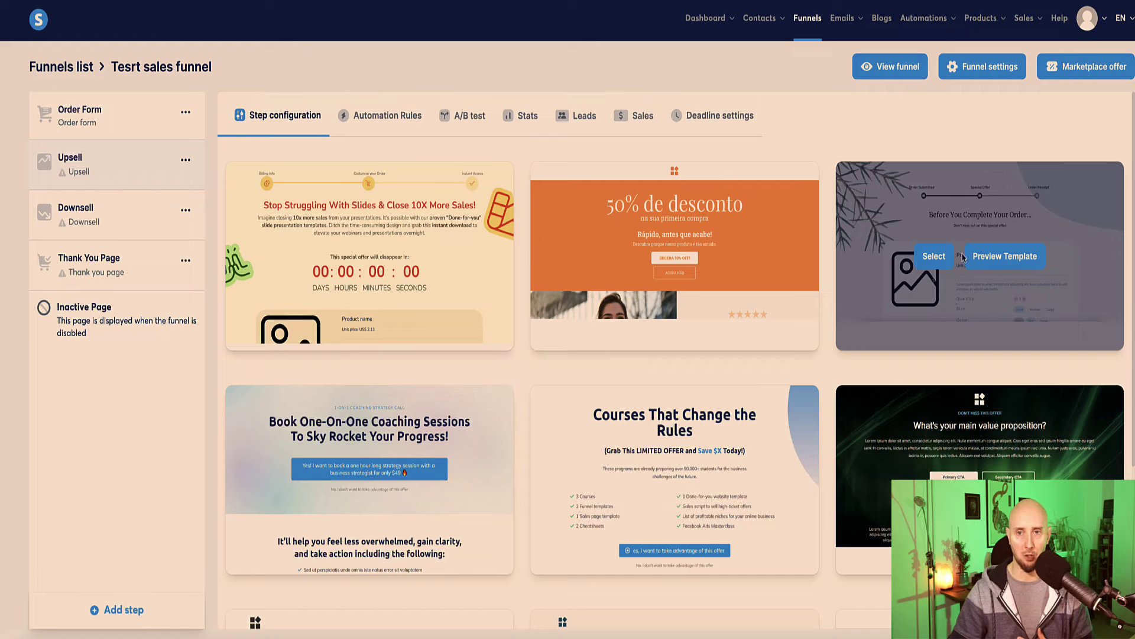
left_click(934, 256)
Step: Apply the "50% de desconto" template to the Downsell step and open its page for editing
left_click(121, 219)
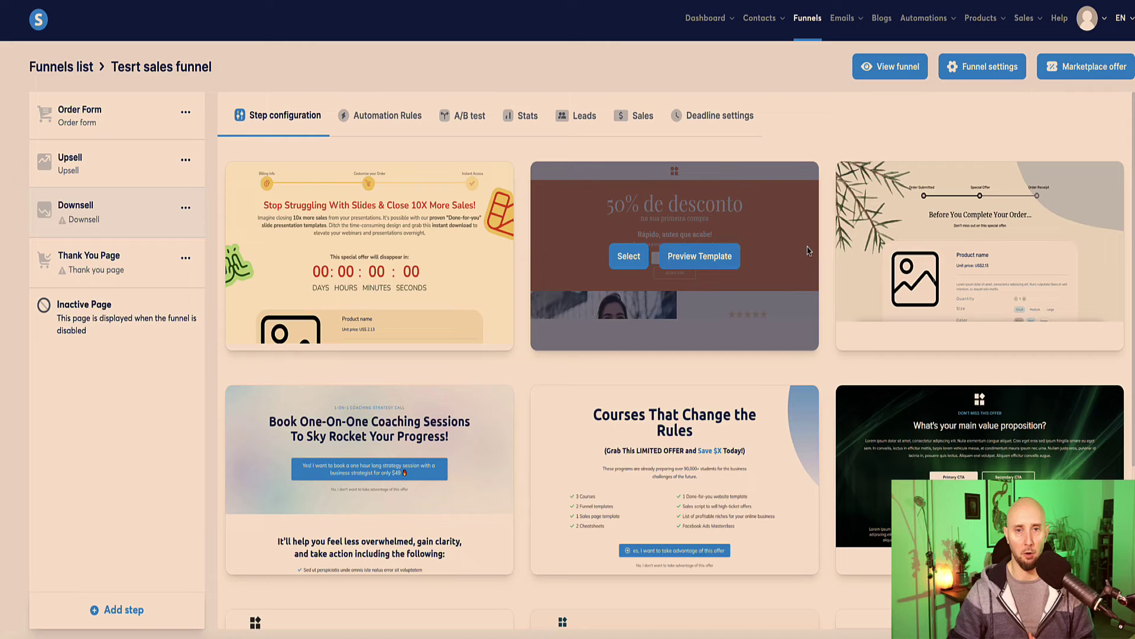
left_click(619, 254)
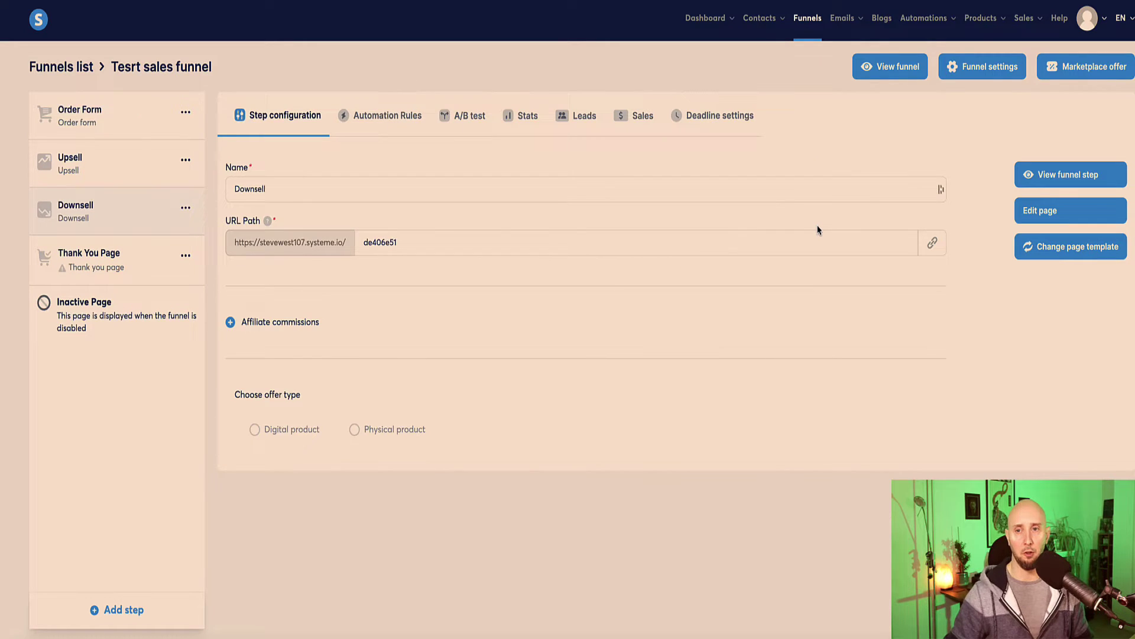
left_click(1017, 220)
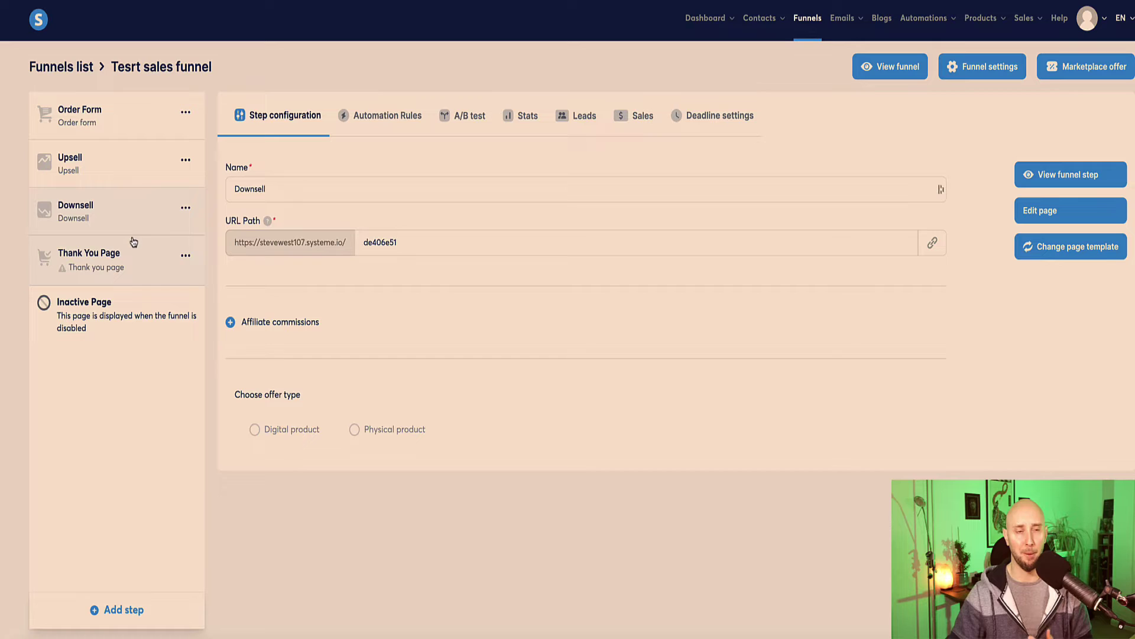
Step: Open the Order Form page in the page editor and examine its layout, from the customer fields to the payment options
left_click(115, 112)
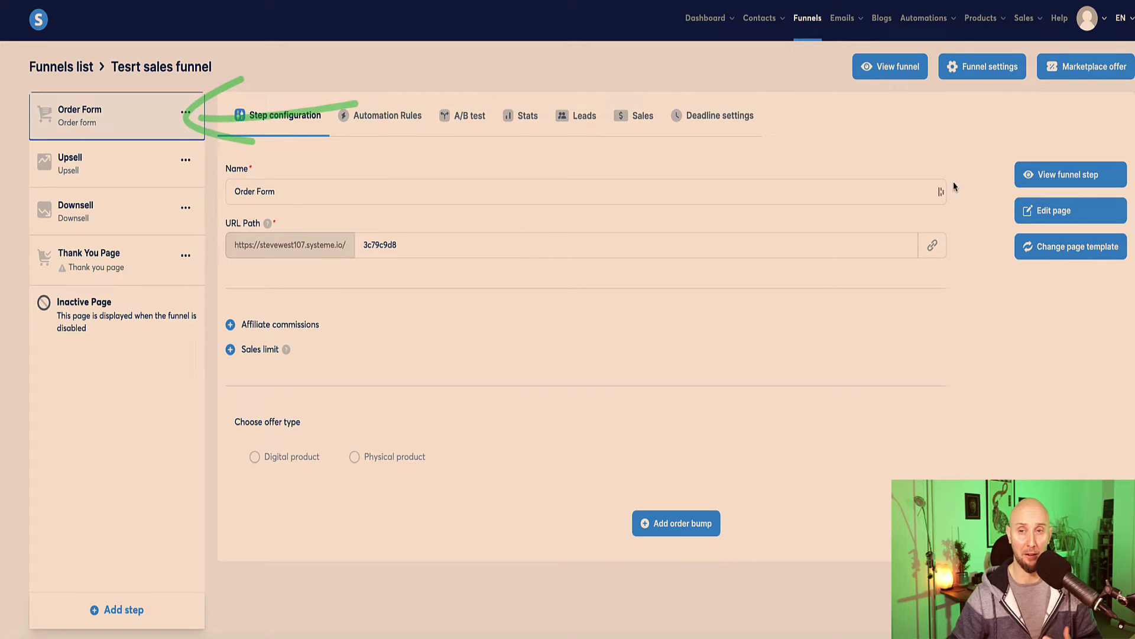
left_click(1055, 211)
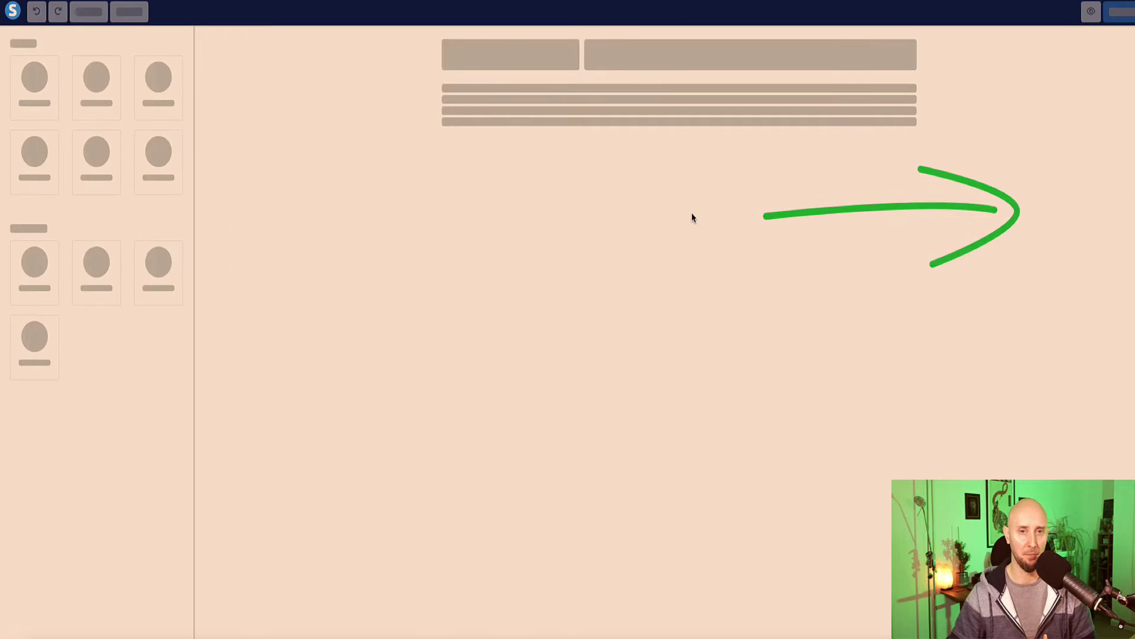
scroll(325, 191, "down", 10)
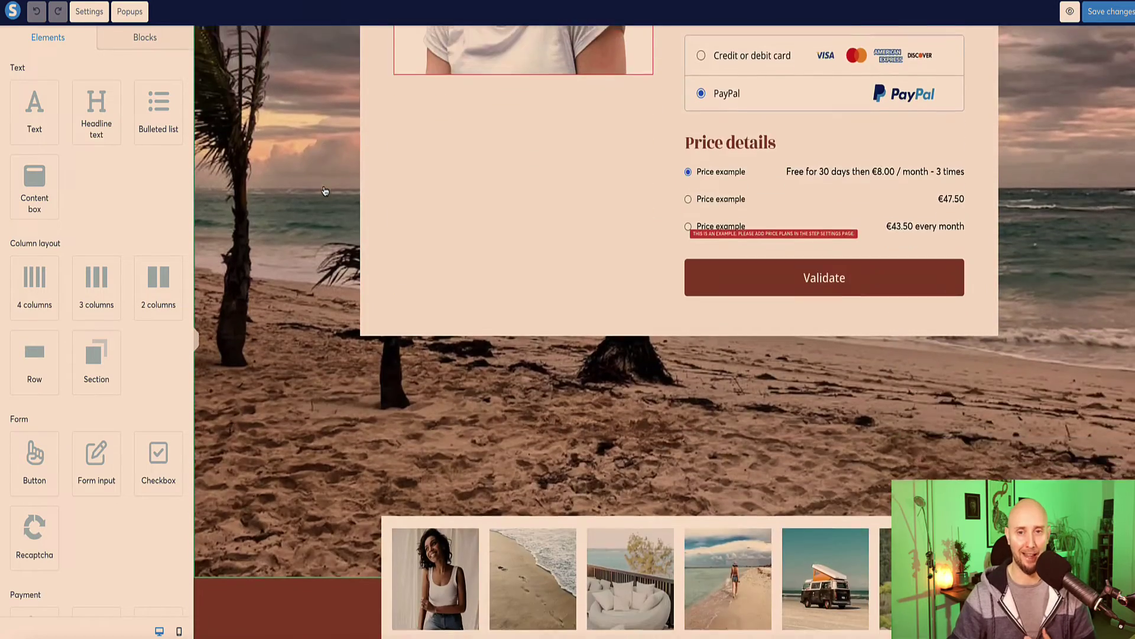
scroll(325, 193, "up", 10)
scroll(325, 192, "down", 5)
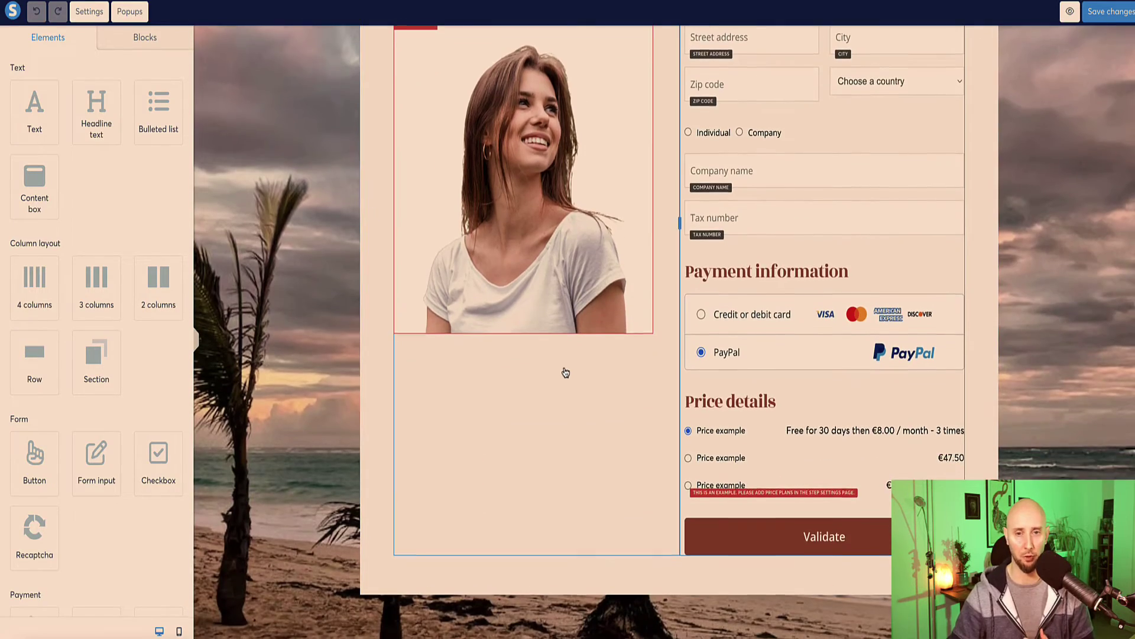
scroll(837, 314, "up", 2)
scroll(828, 384, "down", 3)
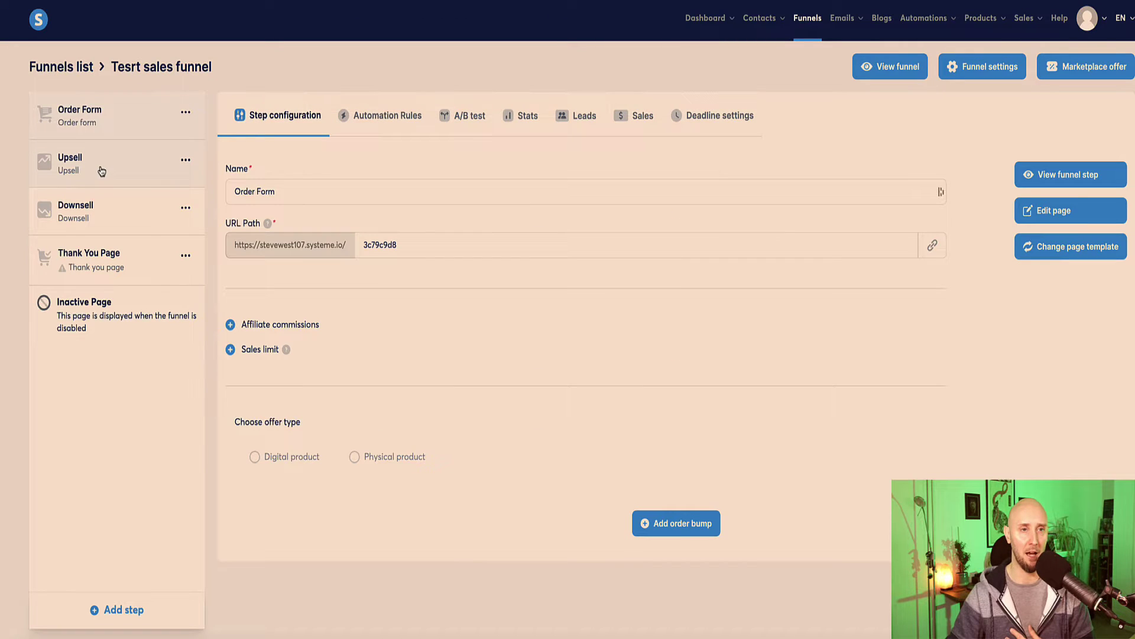
Step: Reopen the Order Form page for editing and examine the offer price element under Price details
left_click(1040, 212)
scroll(734, 294, "down", 5)
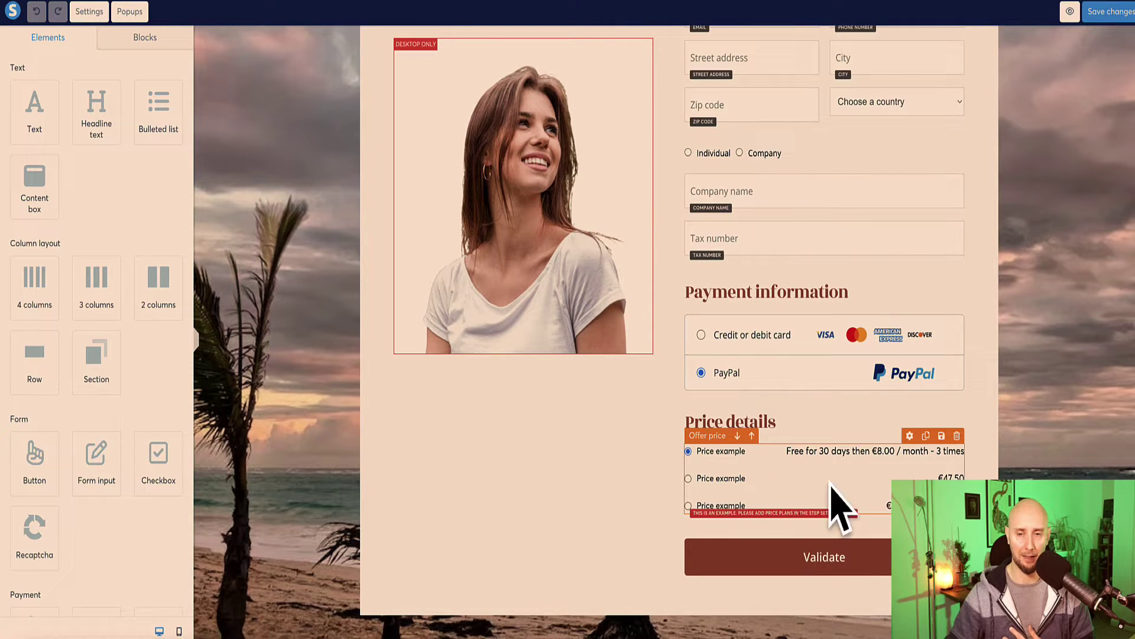
scroll(714, 464, "up", 1)
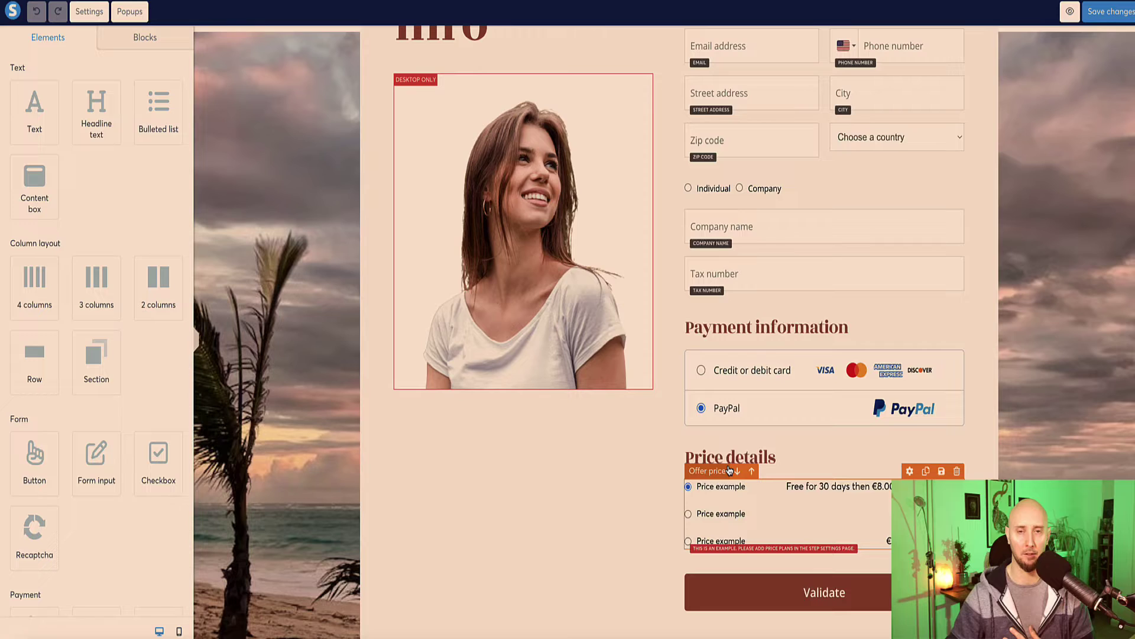
Step: Return to the Order Form step's configuration and set its offer type to Digital product
scroll(748, 460, "up", 5)
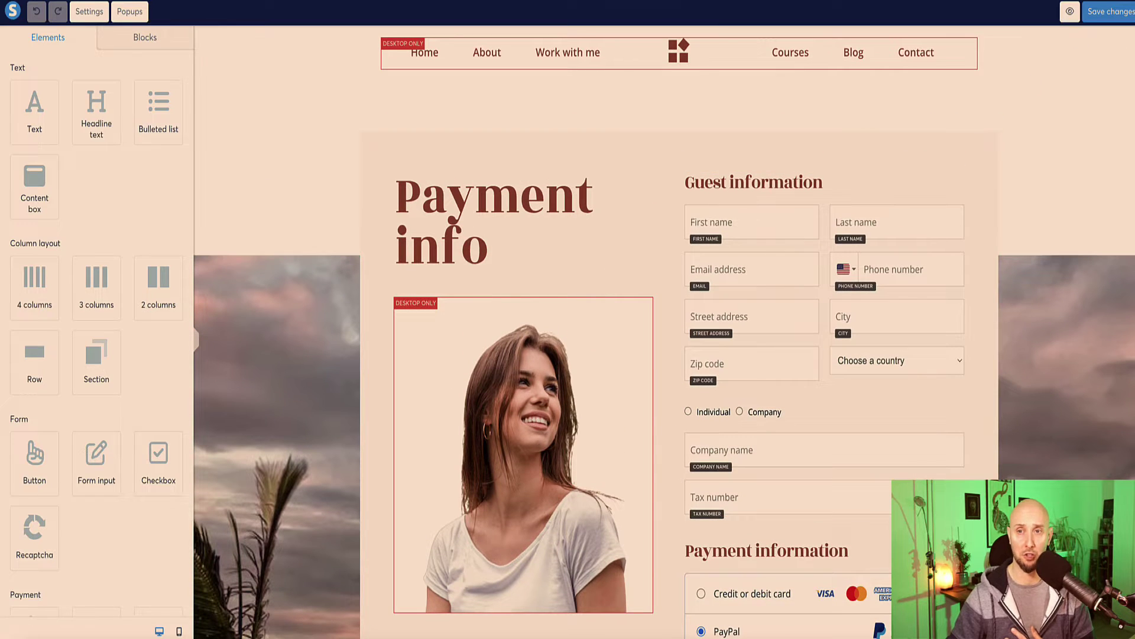
left_click(12, 11)
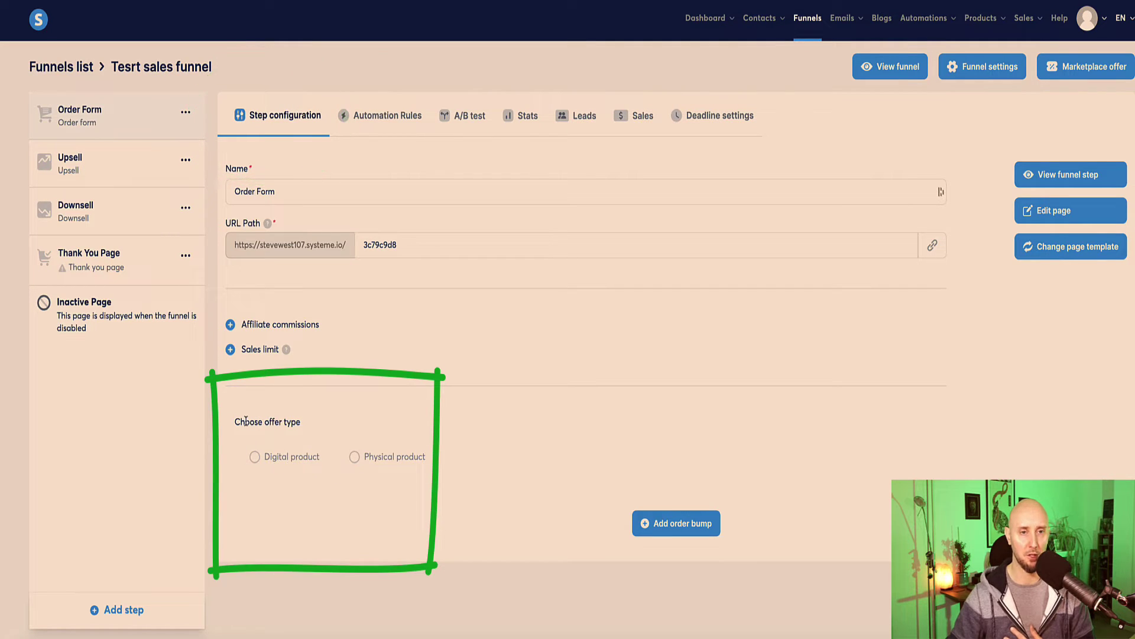
left_click(255, 457)
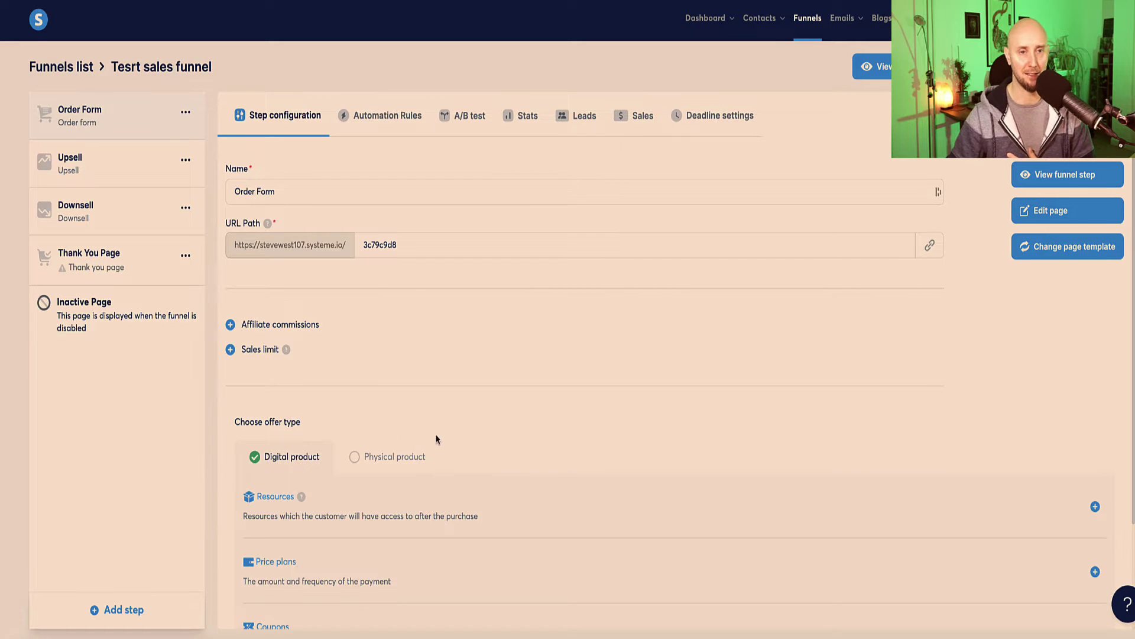
Step: Add a resource entry to the digital product offer and review the available resource types
scroll(504, 443, "down", 2)
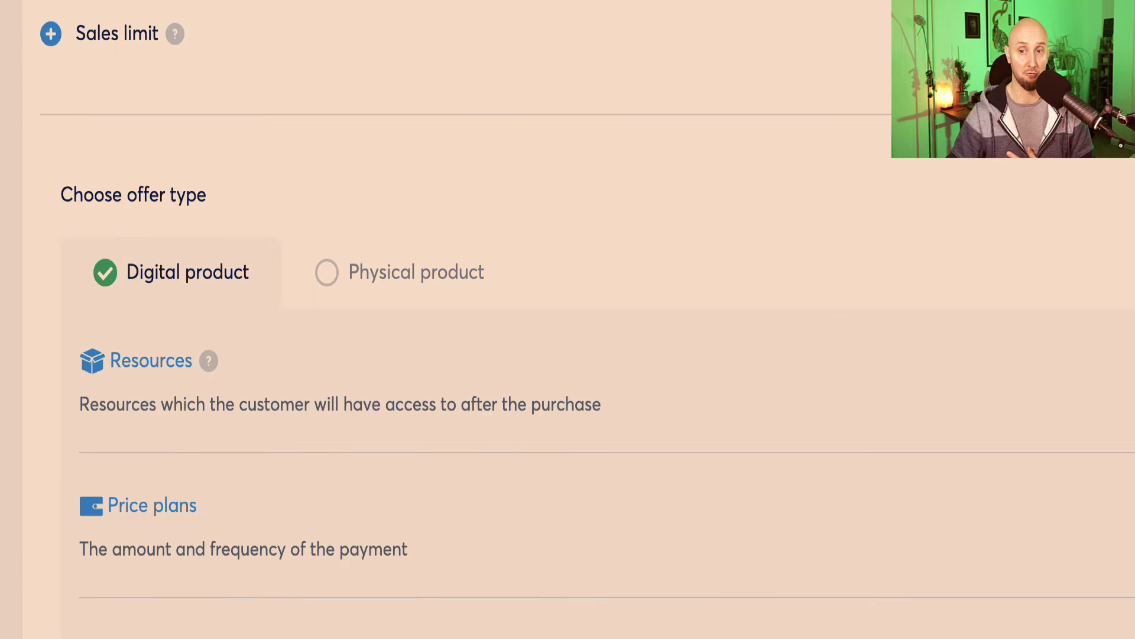
left_click(1096, 377)
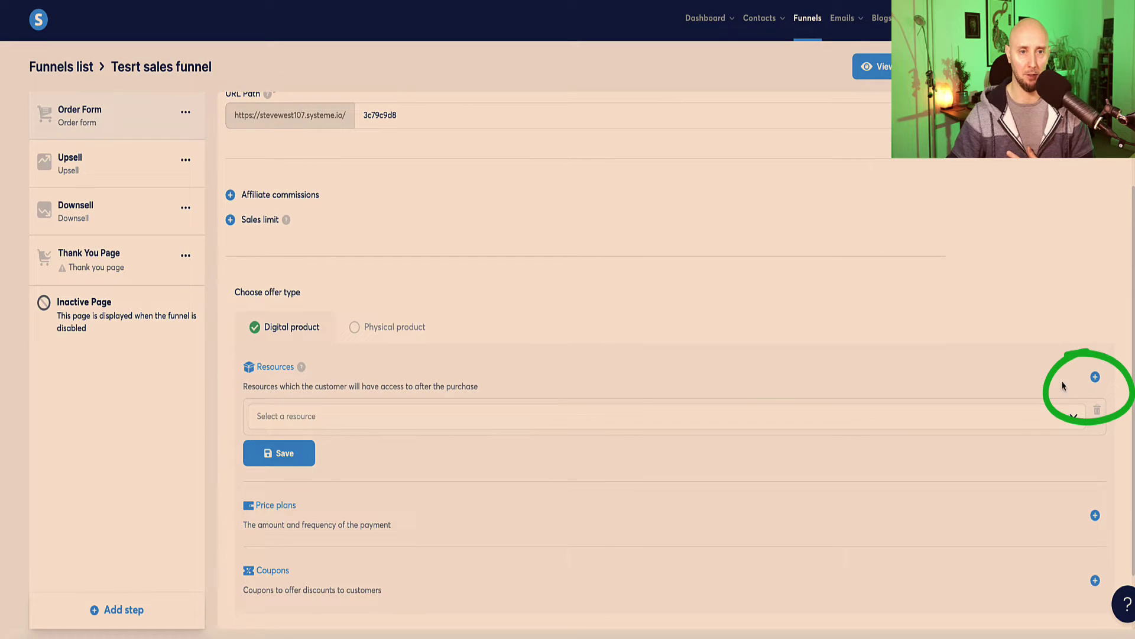
scroll(842, 309, "down", 2)
left_click(1076, 341)
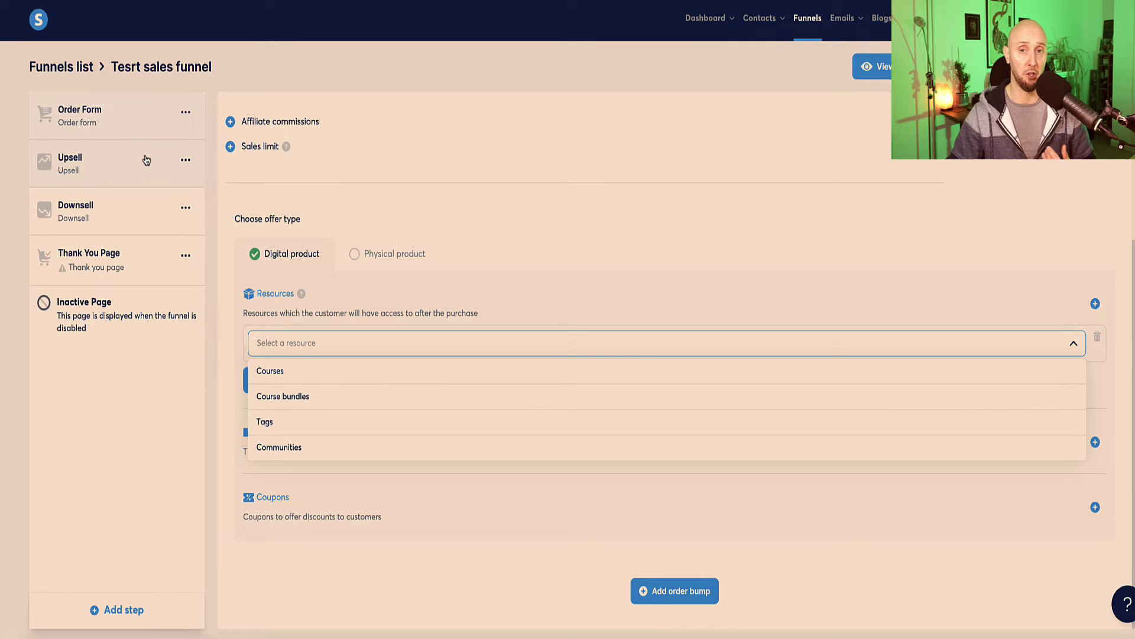
left_click(664, 125)
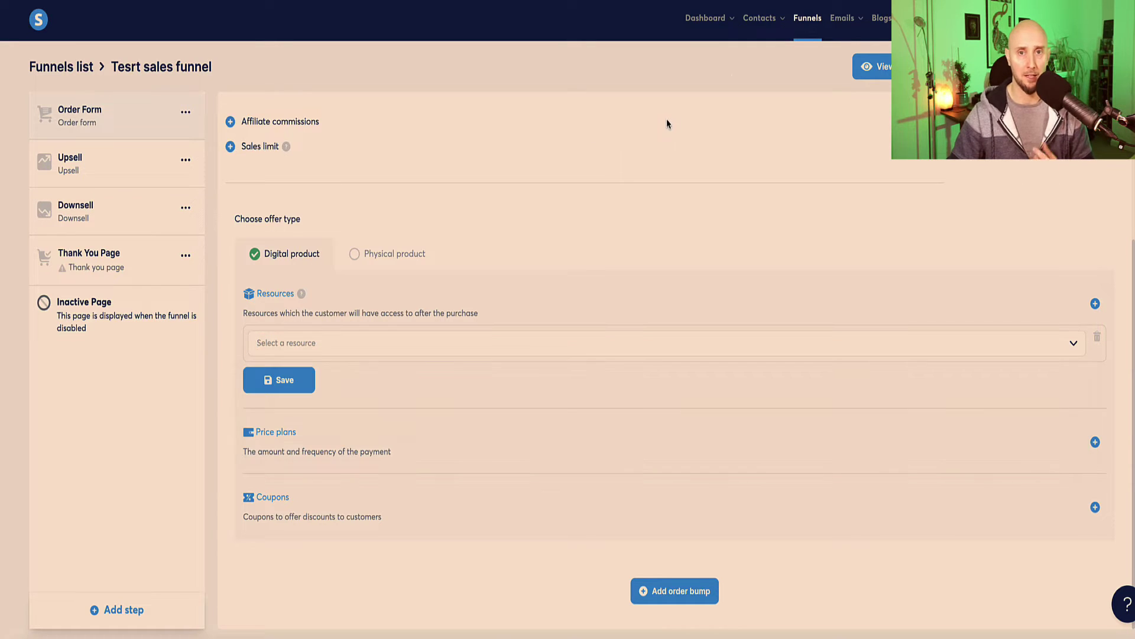
Step: Open the contact tags list and create a tag named Product 1
mouse_move(759, 28)
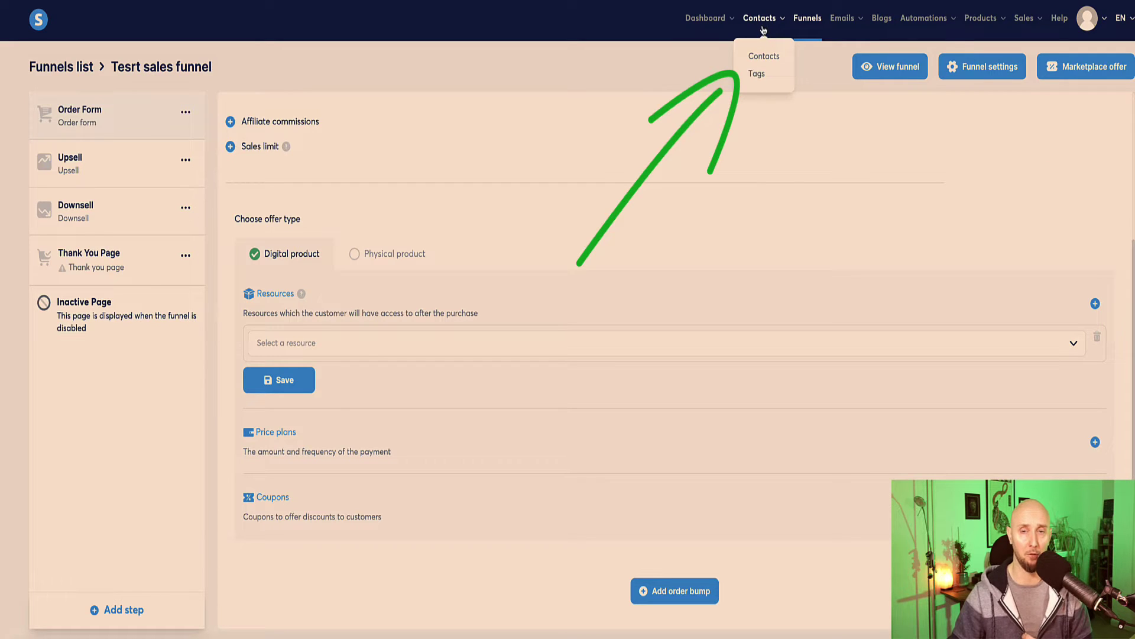
left_click(758, 80)
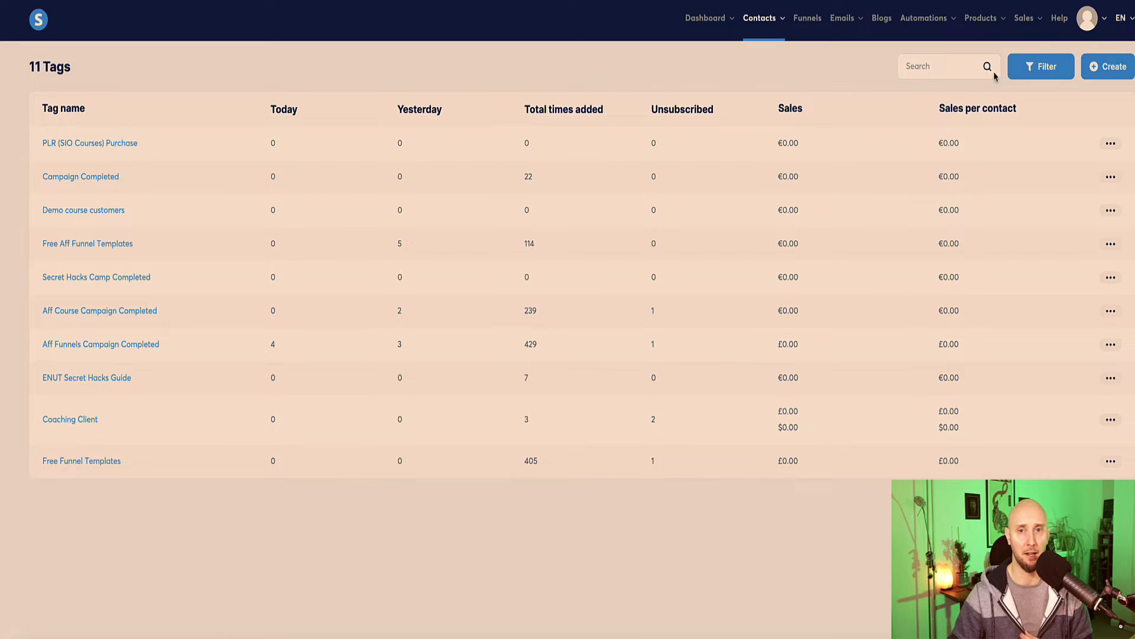
left_click(1102, 69)
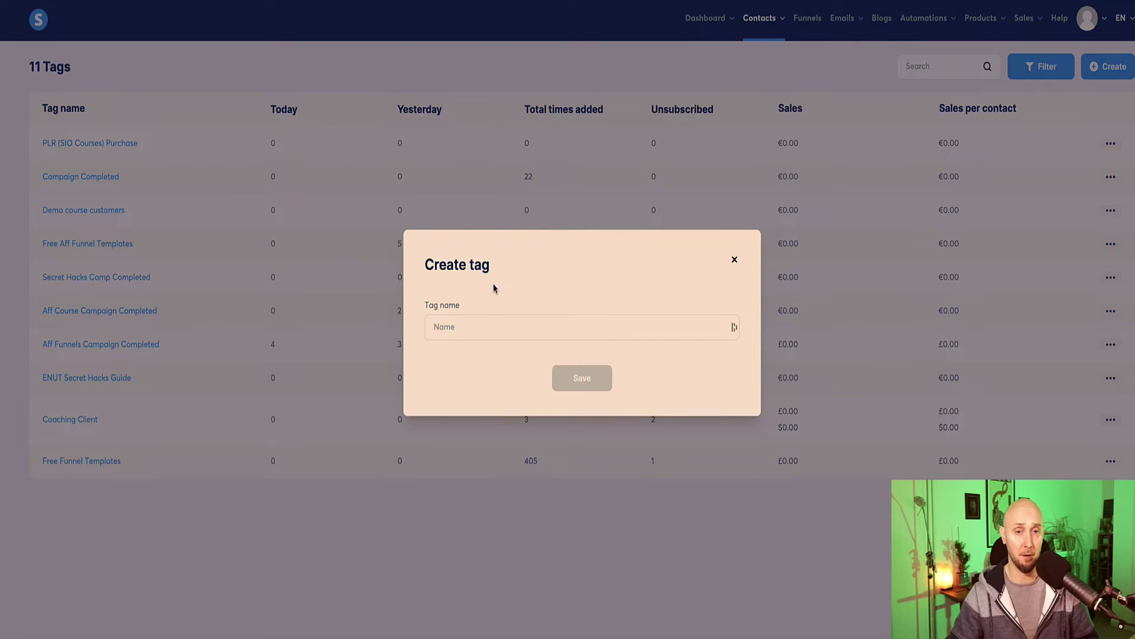
left_click(485, 326)
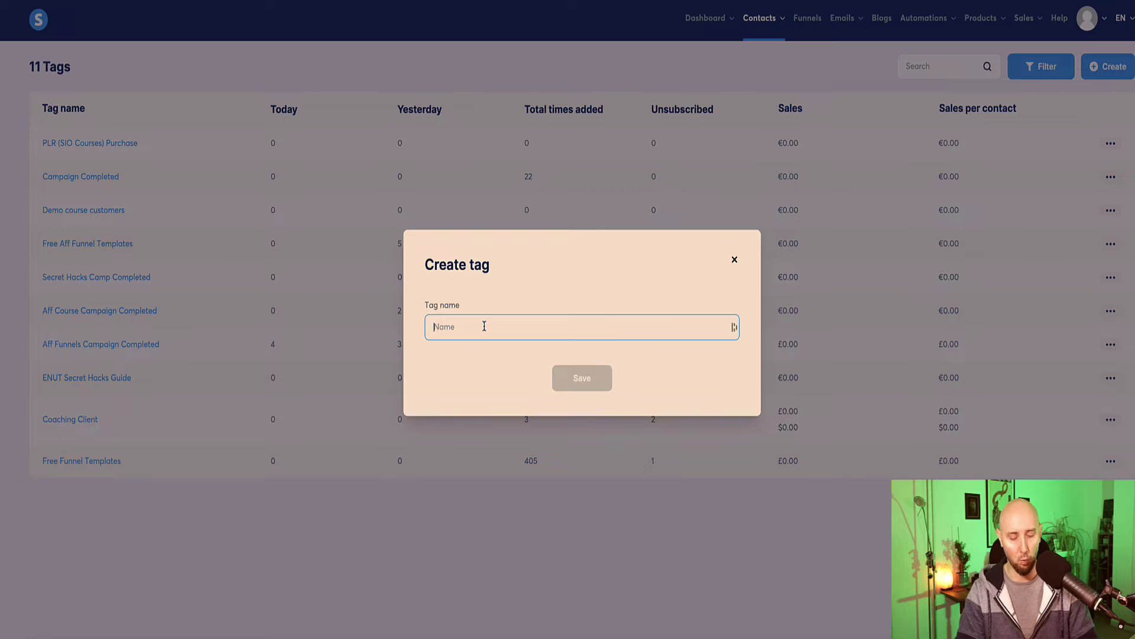
type("Product 1")
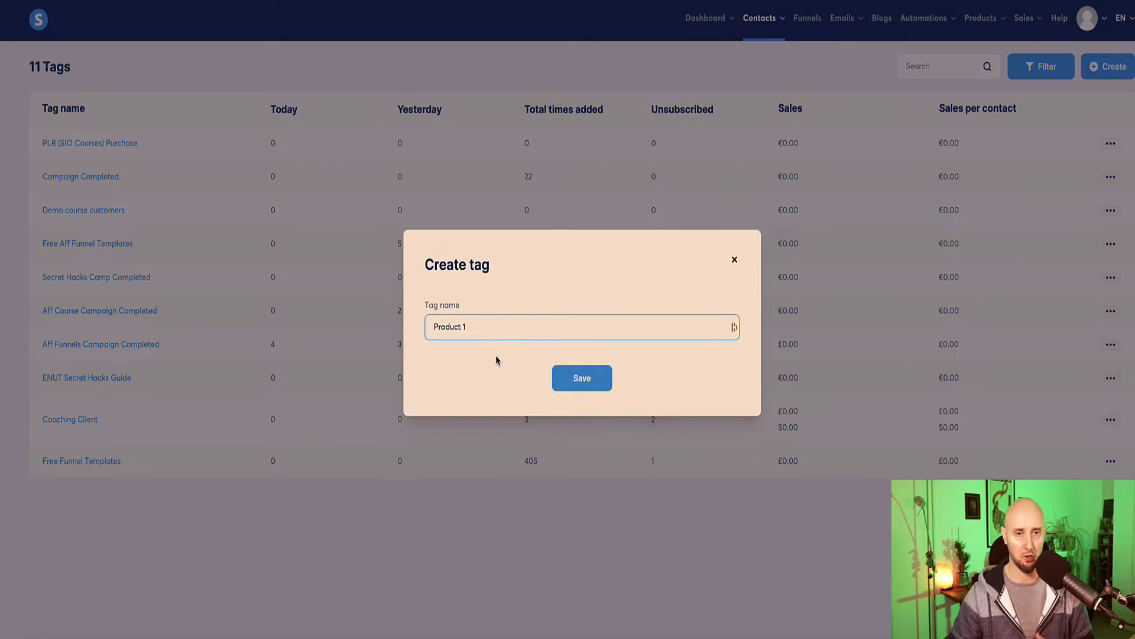
left_click(572, 379)
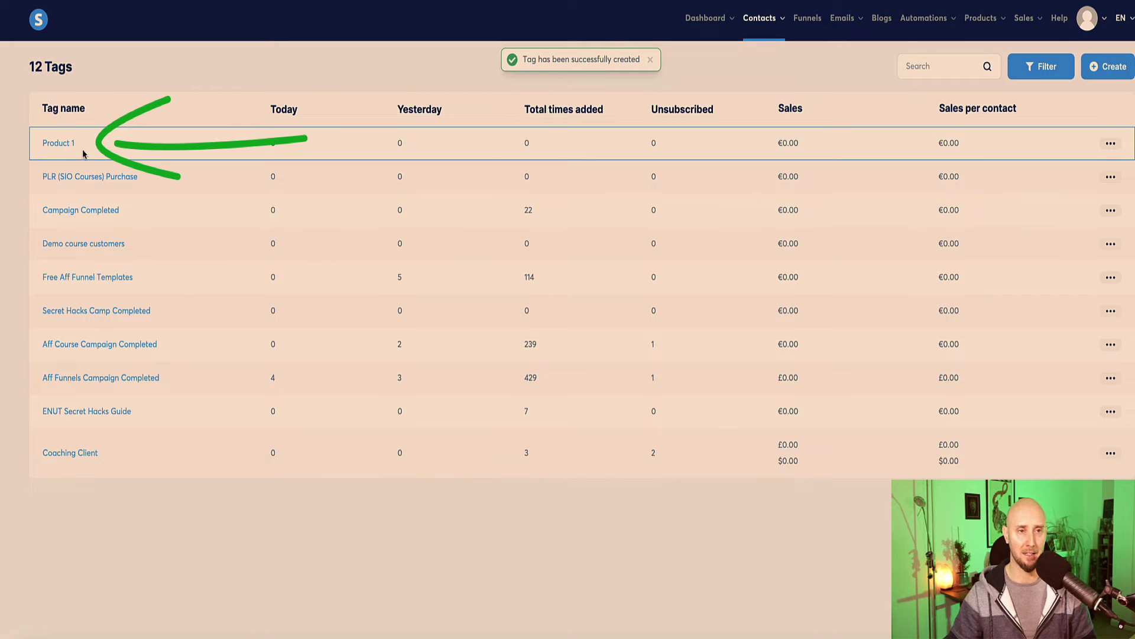
Step: Create two more contact tags named Product 2 and Product 3
left_click(1120, 69)
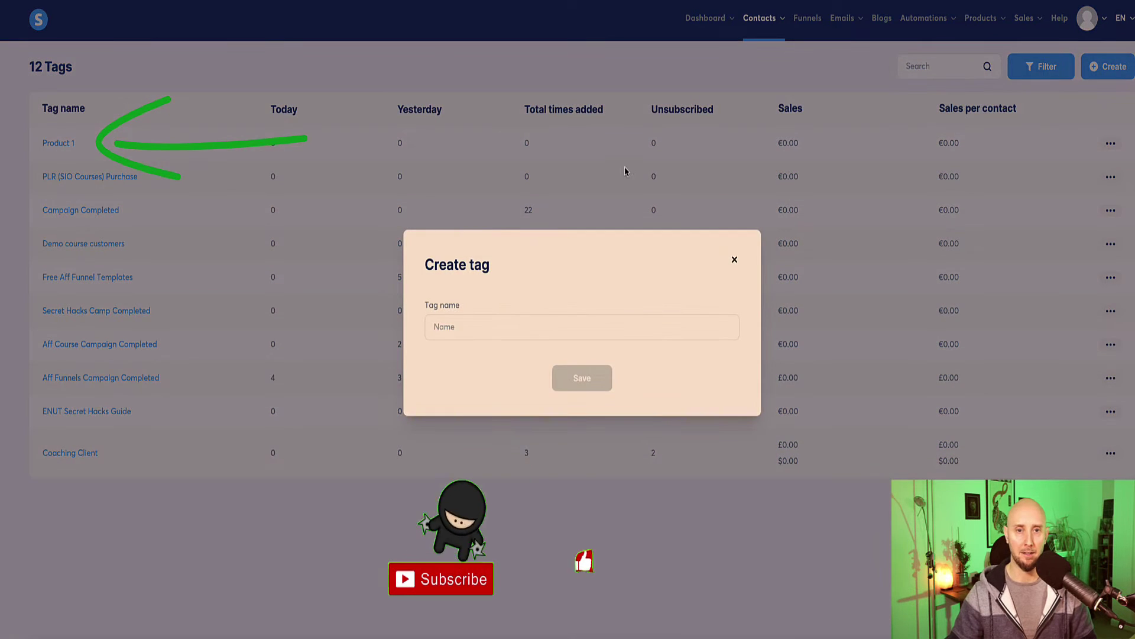
left_click(505, 326)
type("Product 2")
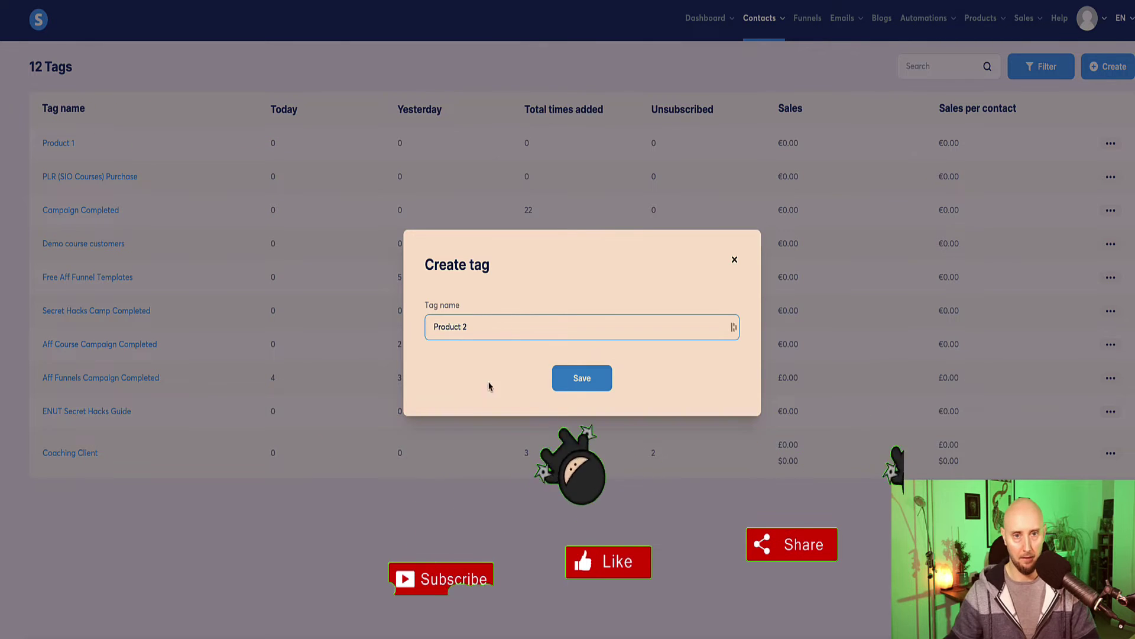
left_click(577, 379)
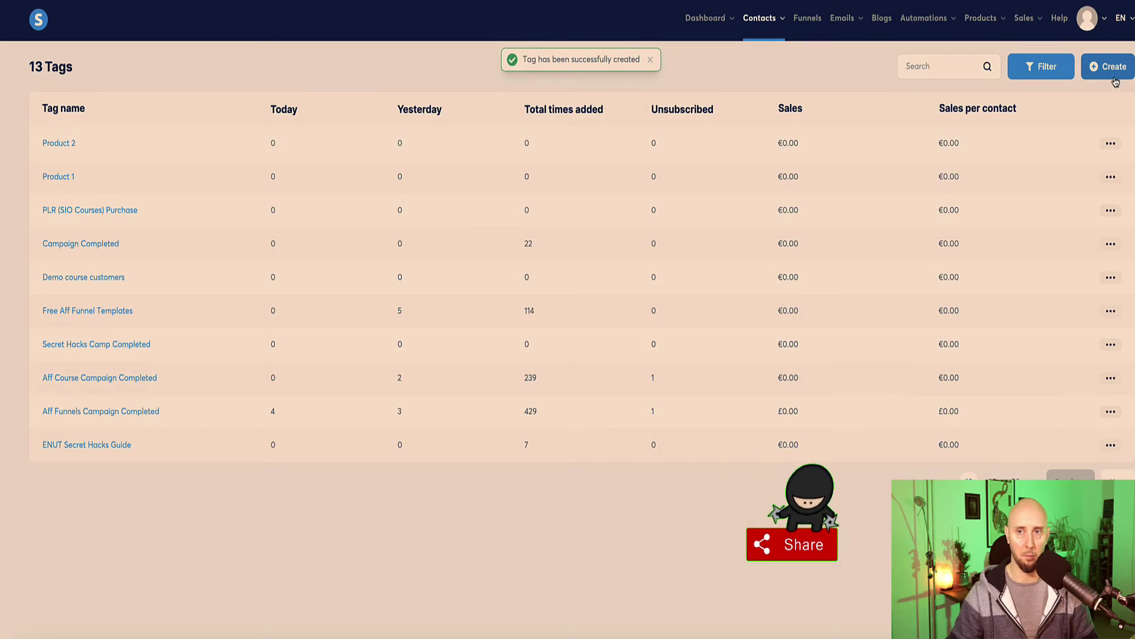
left_click(1119, 68)
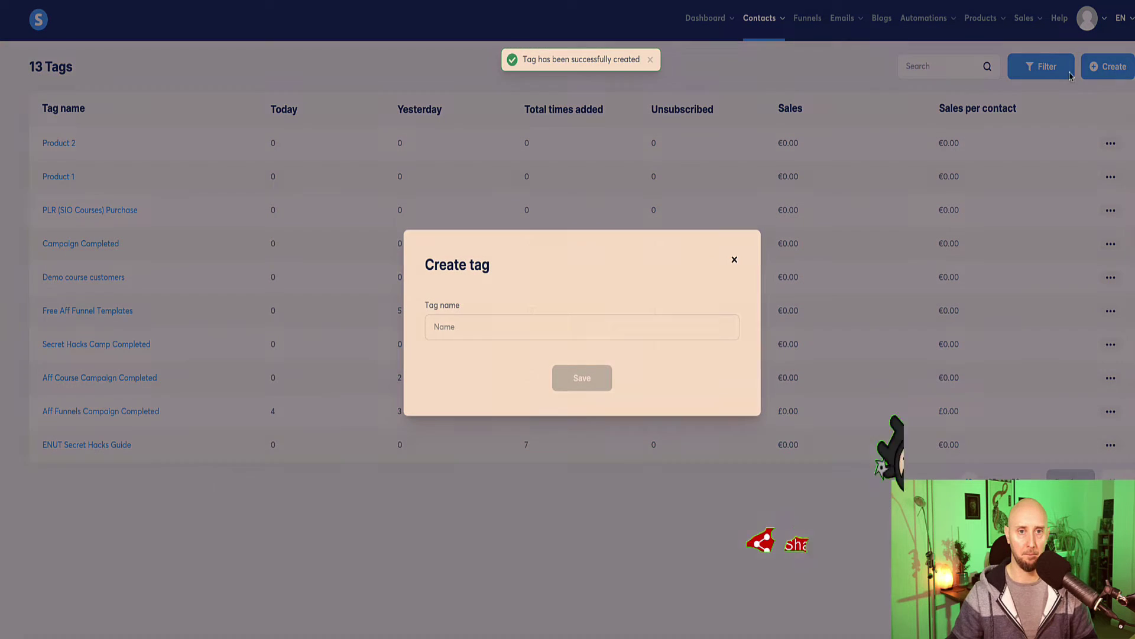
left_click(505, 326)
type("Product 3")
left_click(569, 378)
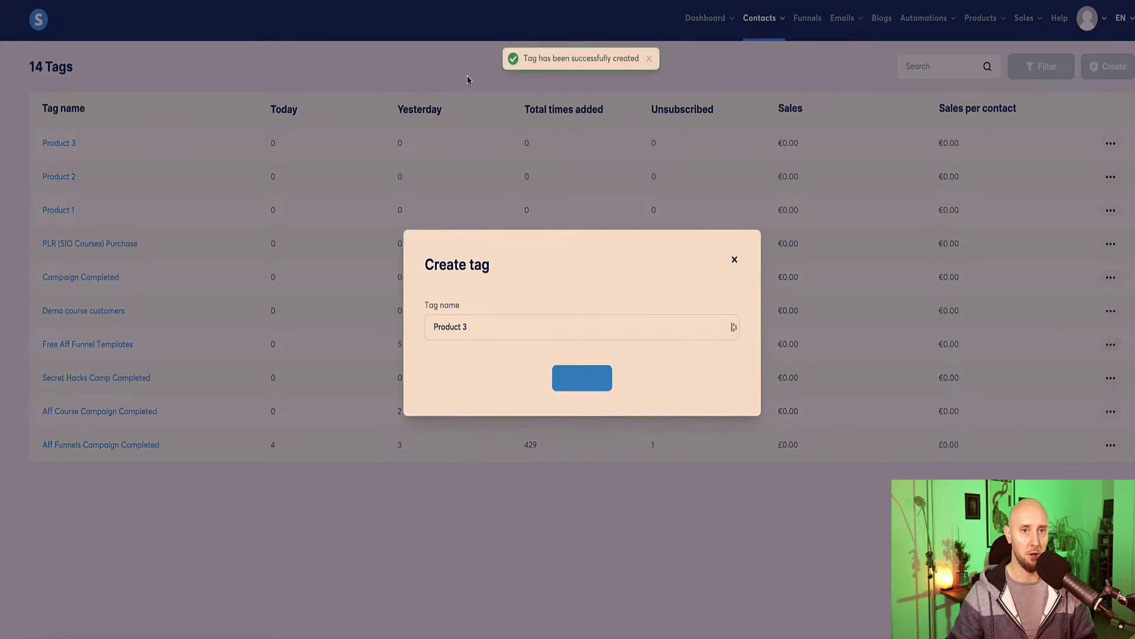
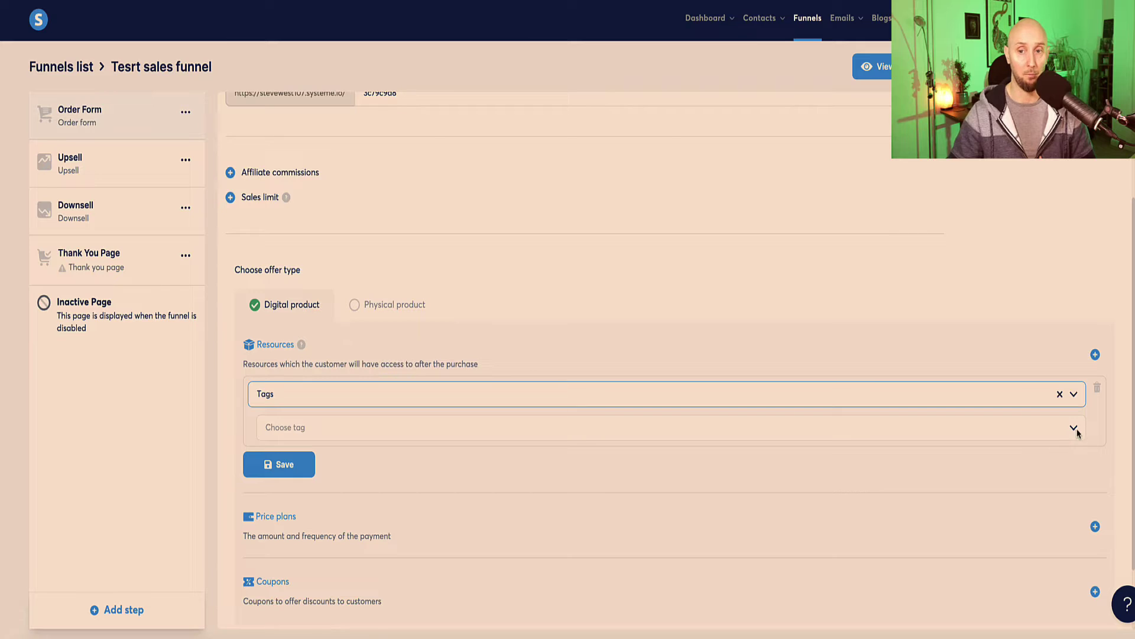
Step: Assign the Product 1 tag as the Order Form offer's tag resource and save it
scroll(850, 516, "down", 5)
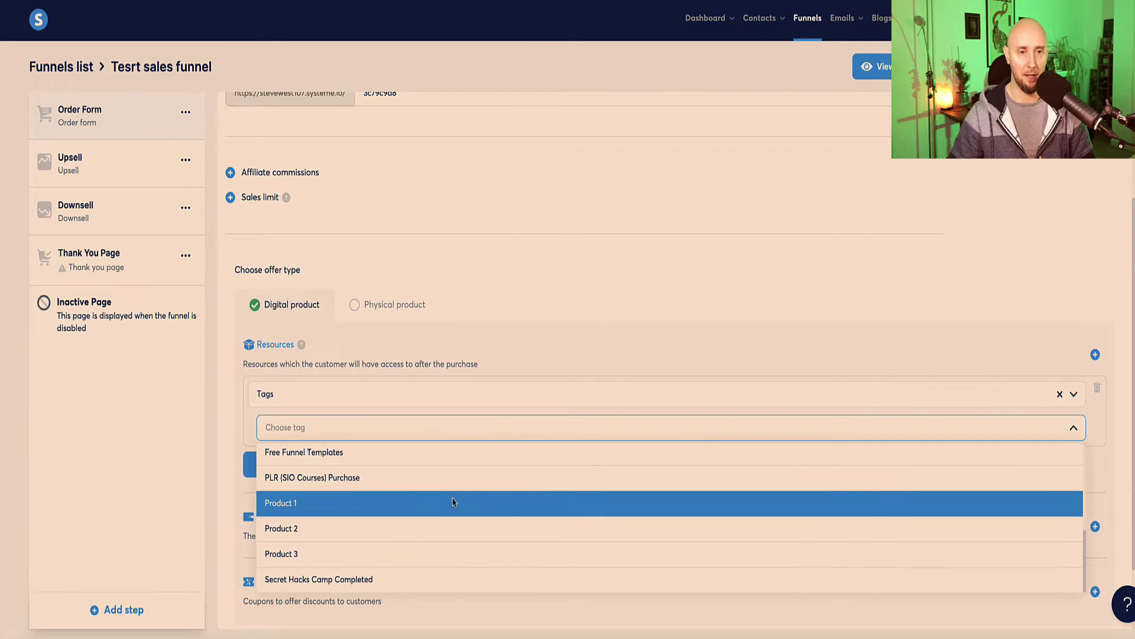
left_click(284, 503)
left_click(270, 467)
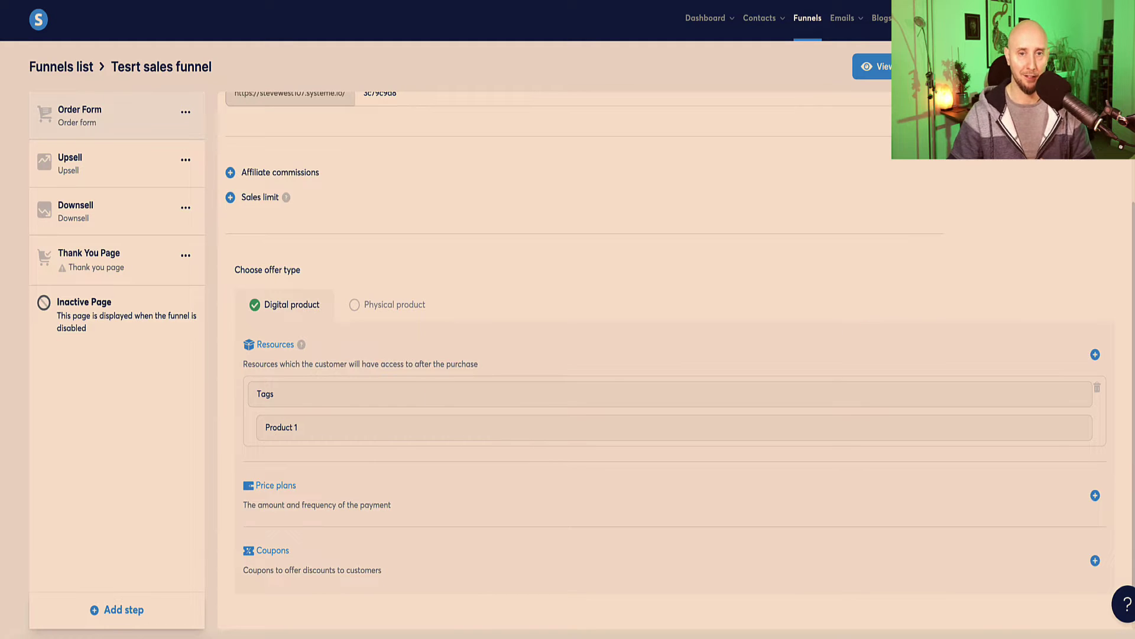
Step: Add another resource of type Courses to the offer and choose the Membership Site Demo course
left_click(1096, 357)
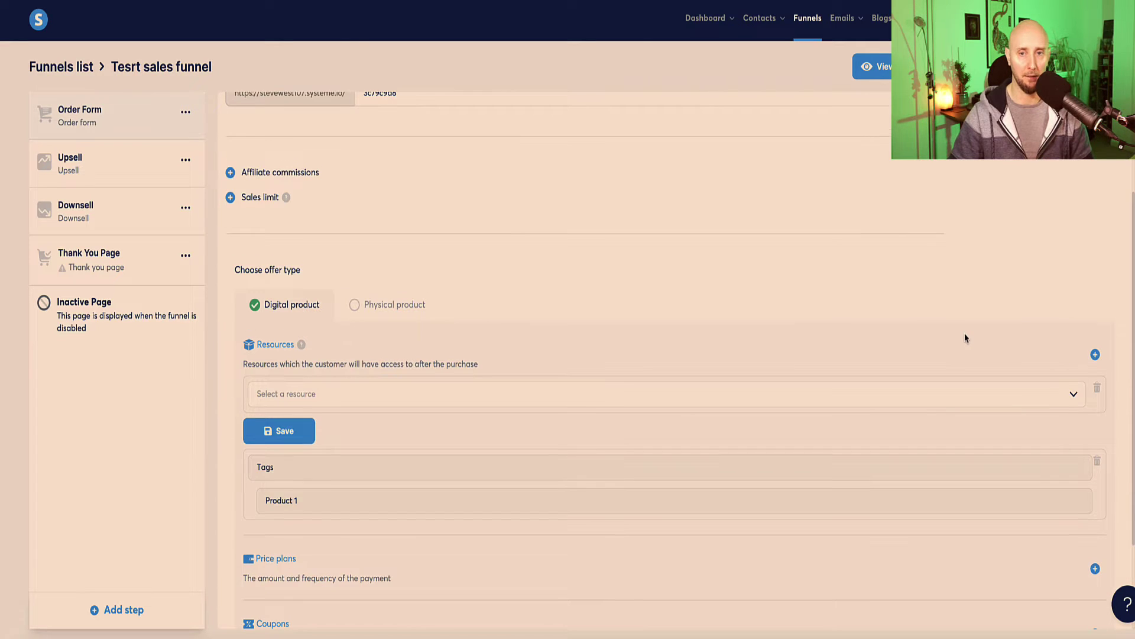
scroll(964, 334, "down", 2)
left_click(1075, 288)
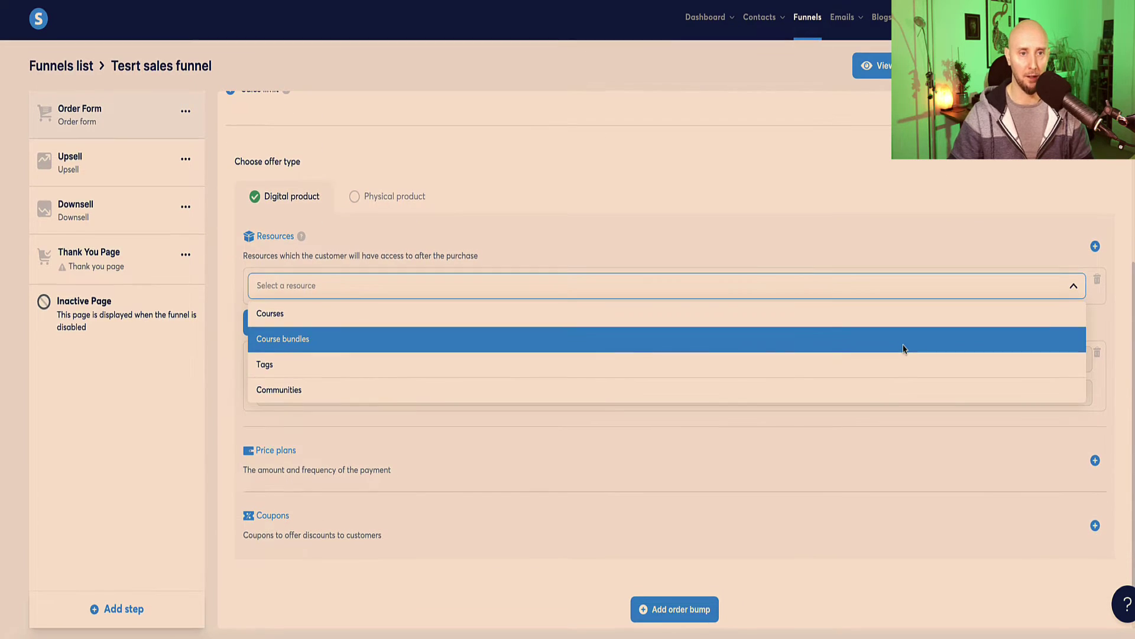
left_click(815, 320)
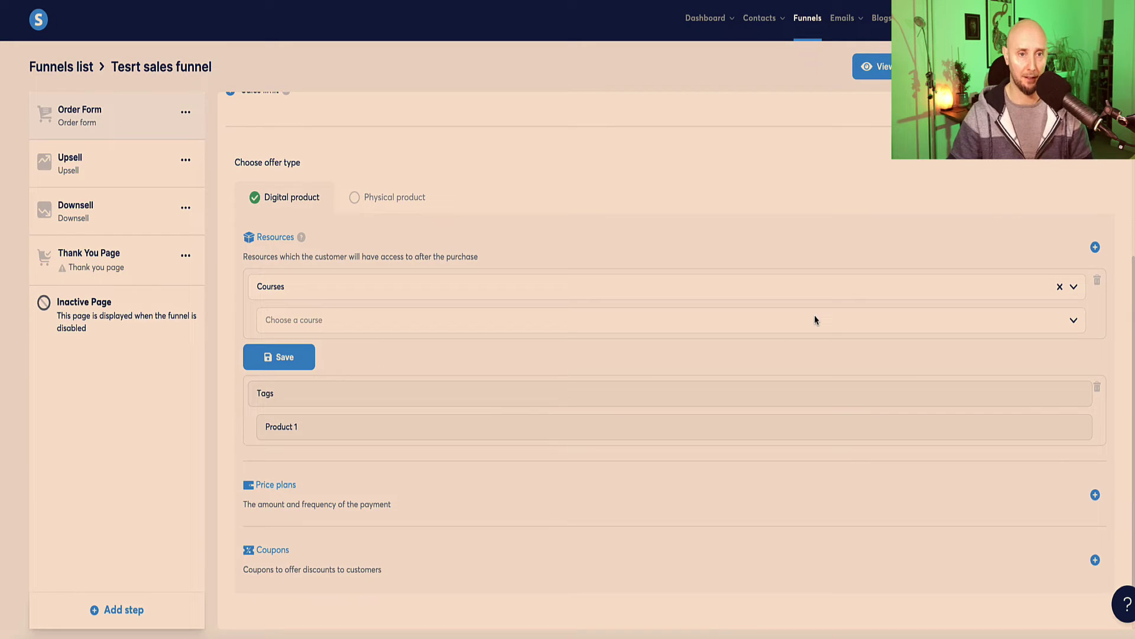
left_click(1074, 321)
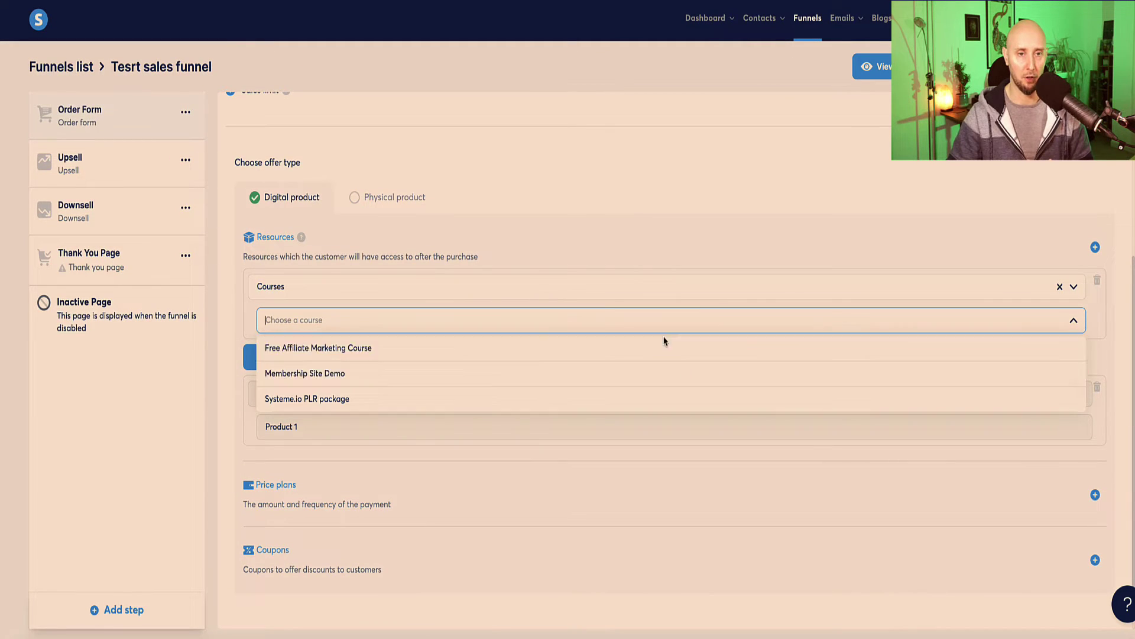
left_click(536, 373)
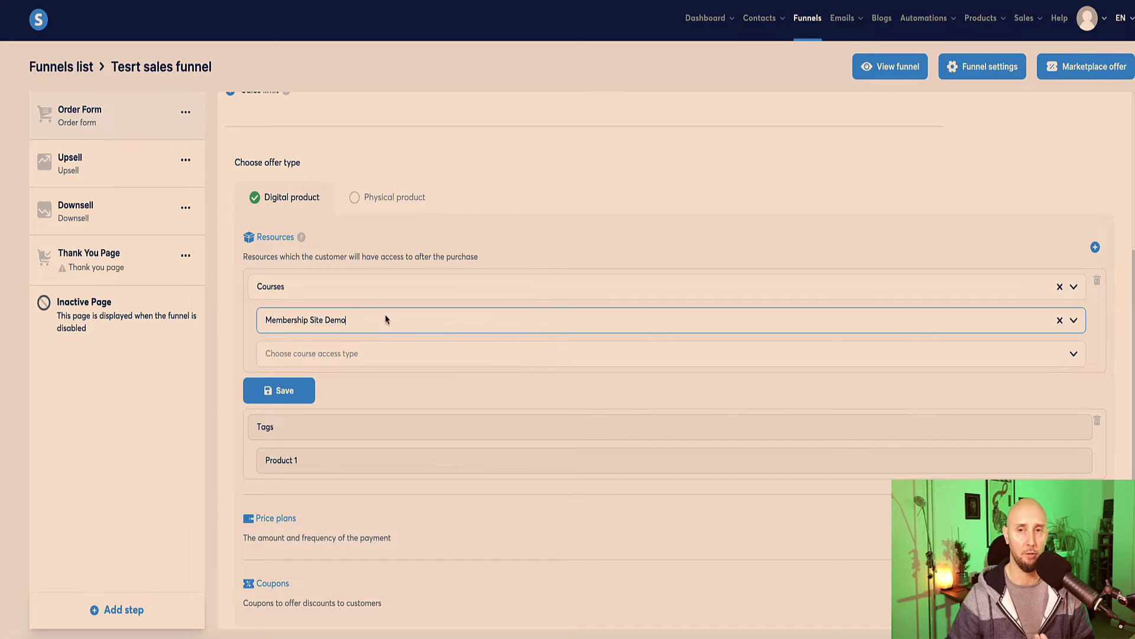
mouse_move(983, 21)
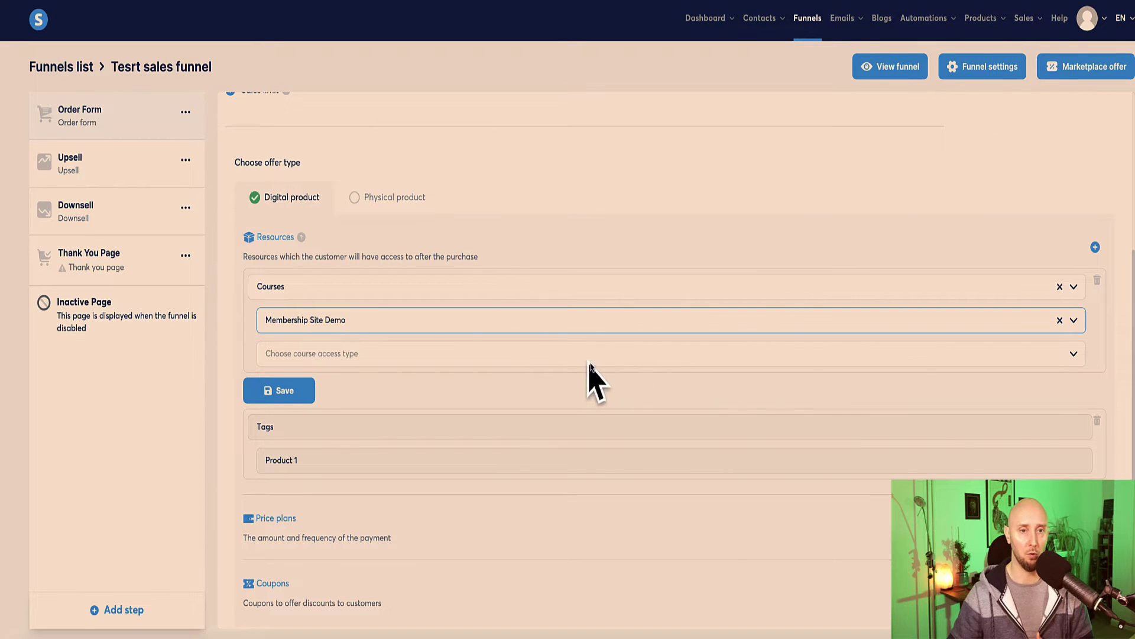
Step: Set the Membership Site Demo course's access type to Full access and save the resource
key("Down")
left_click(469, 373)
left_click(299, 393)
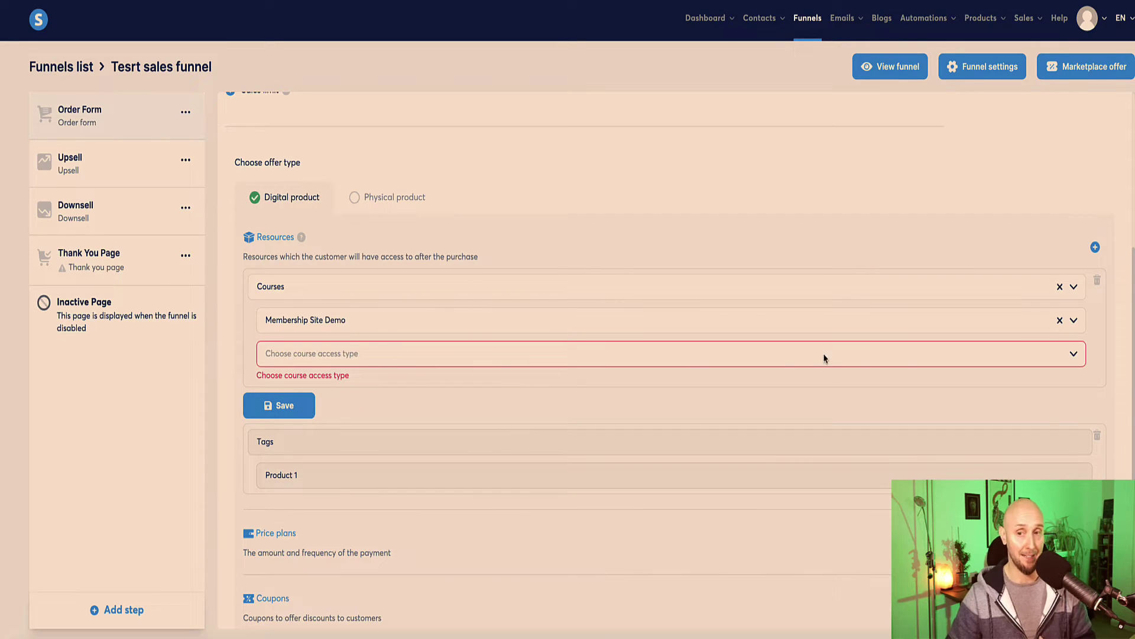
left_click(1074, 356)
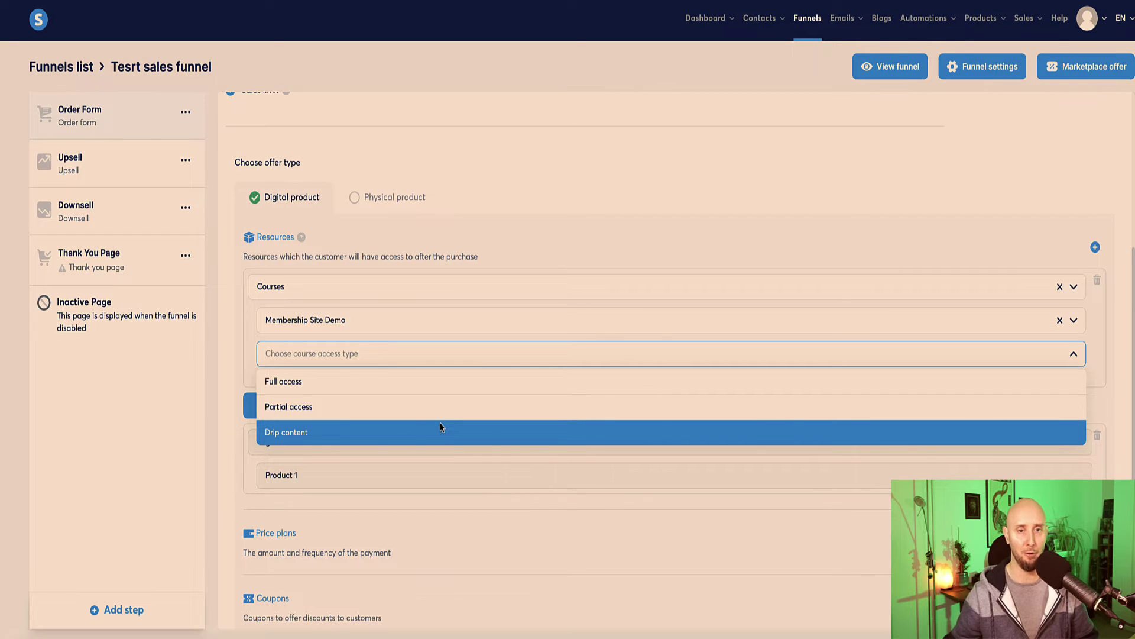
left_click(432, 388)
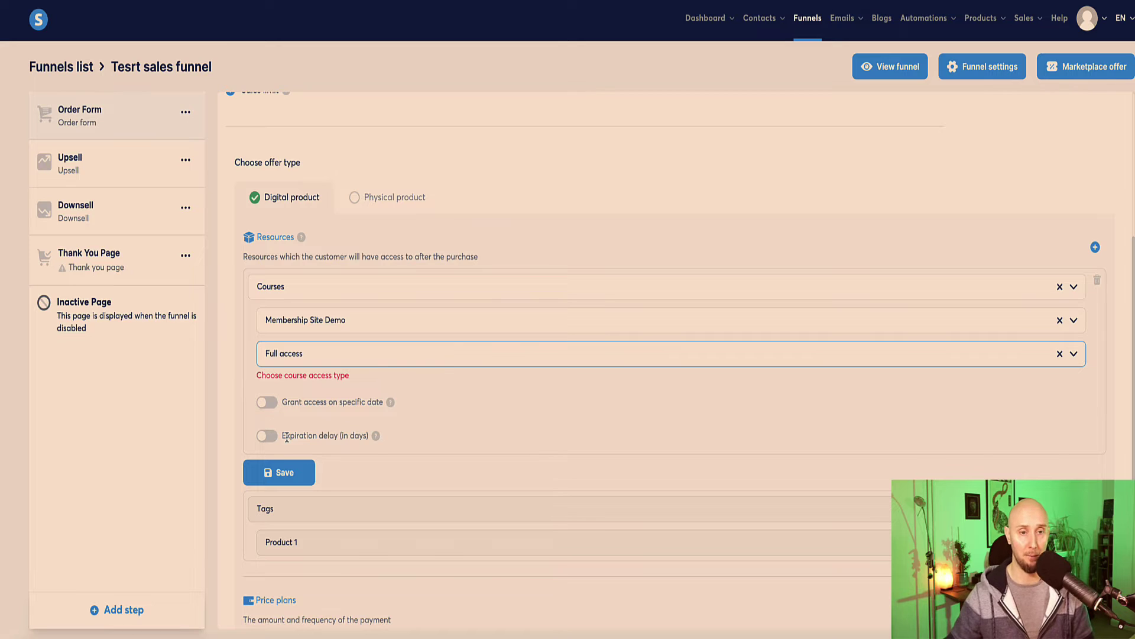
left_click(285, 477)
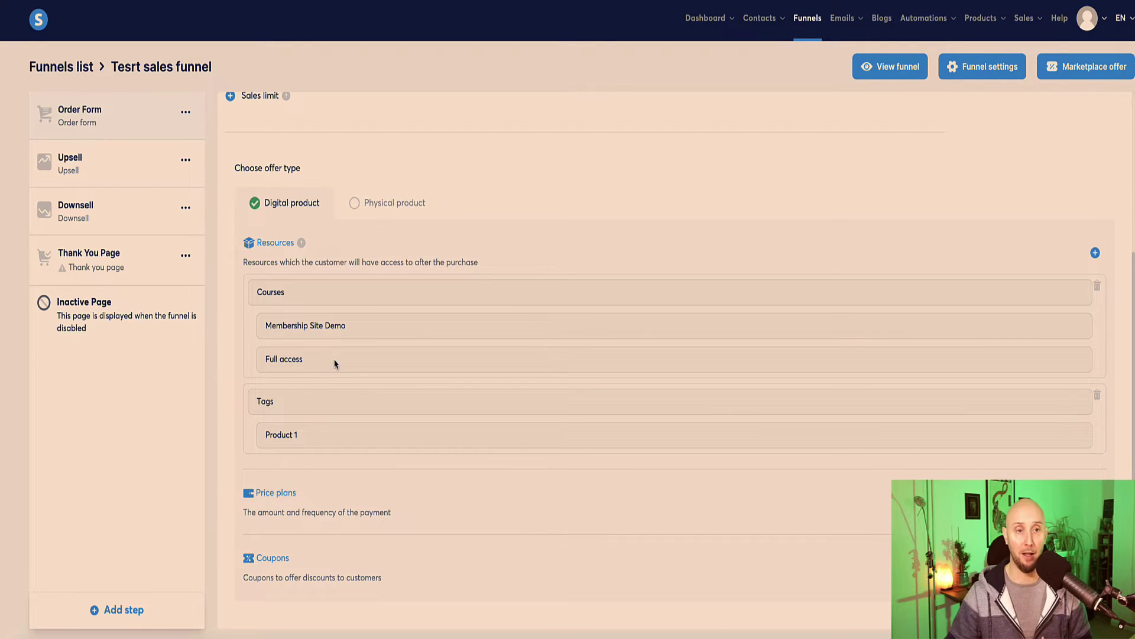
Step: Start adding a price plan to the Order Form offer and open the form for creating a new one
scroll(335, 362, "down", 1)
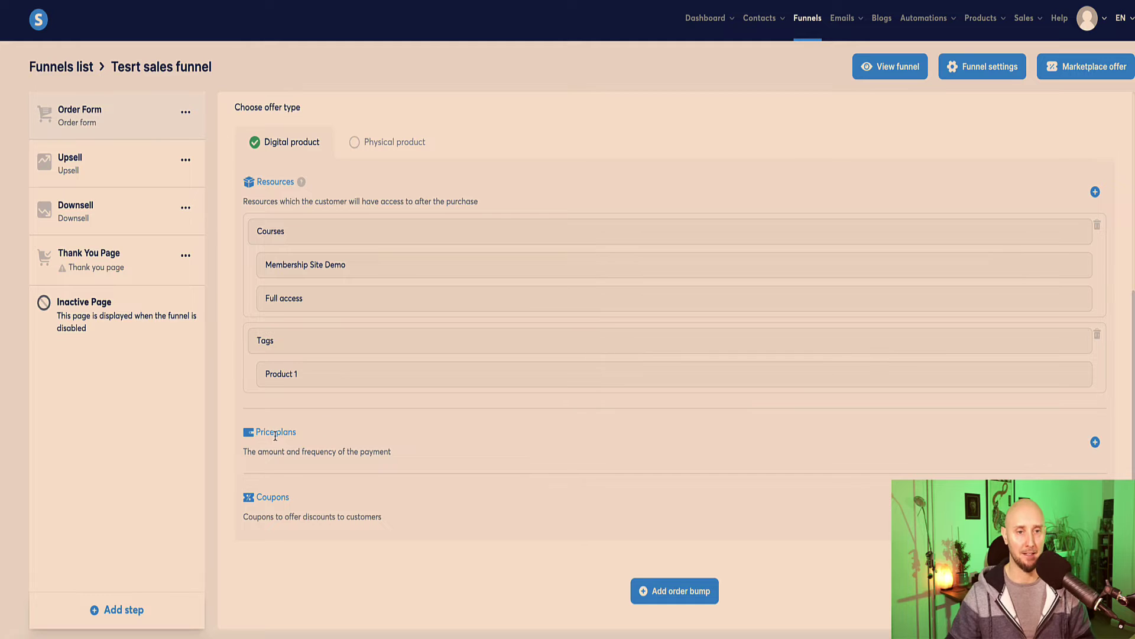
left_click(1095, 441)
scroll(501, 411, "down", 2)
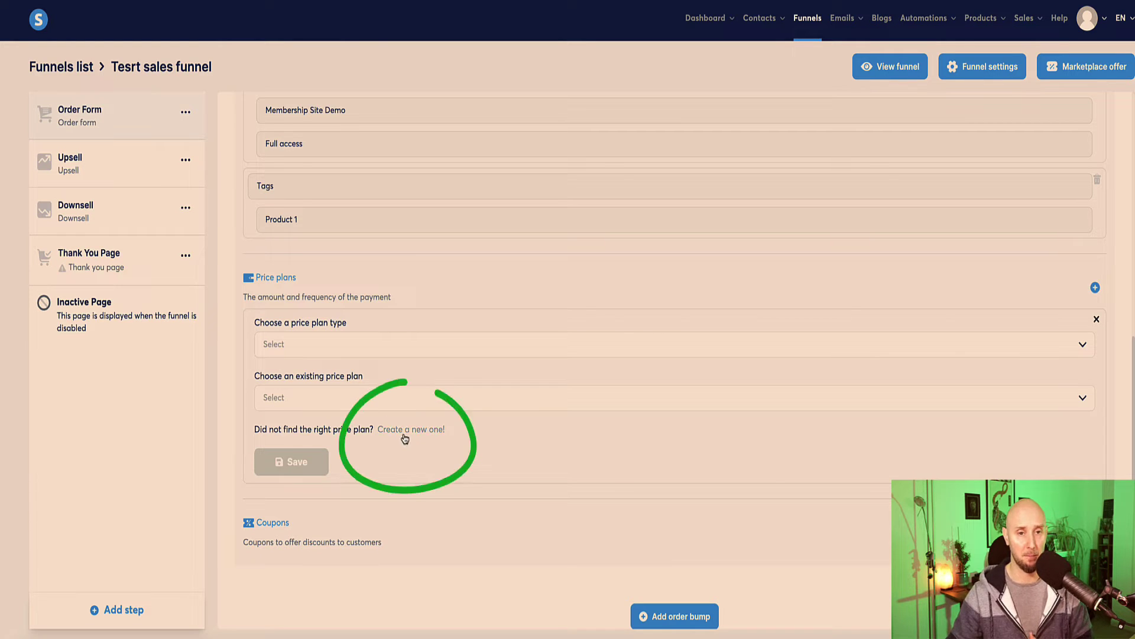
left_click(399, 430)
left_click(320, 345)
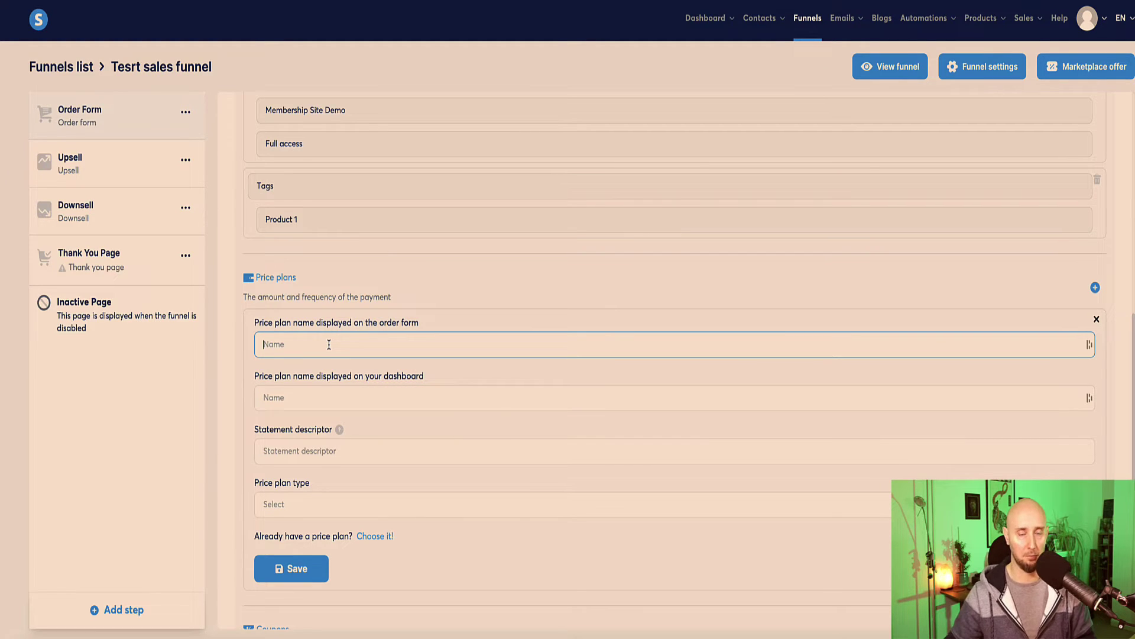
Step: Examine the new price plan's order form name, dashboard name and statement descriptor fields
left_click_drag(420, 323, 249, 324)
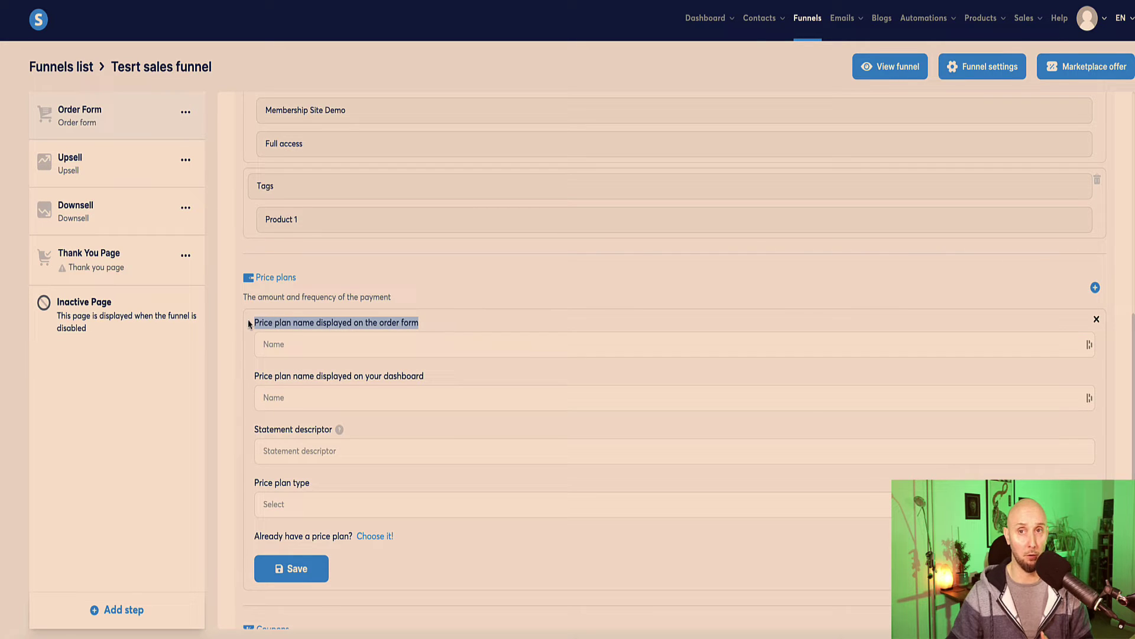
left_click(306, 344)
left_click_drag(424, 377, 275, 392)
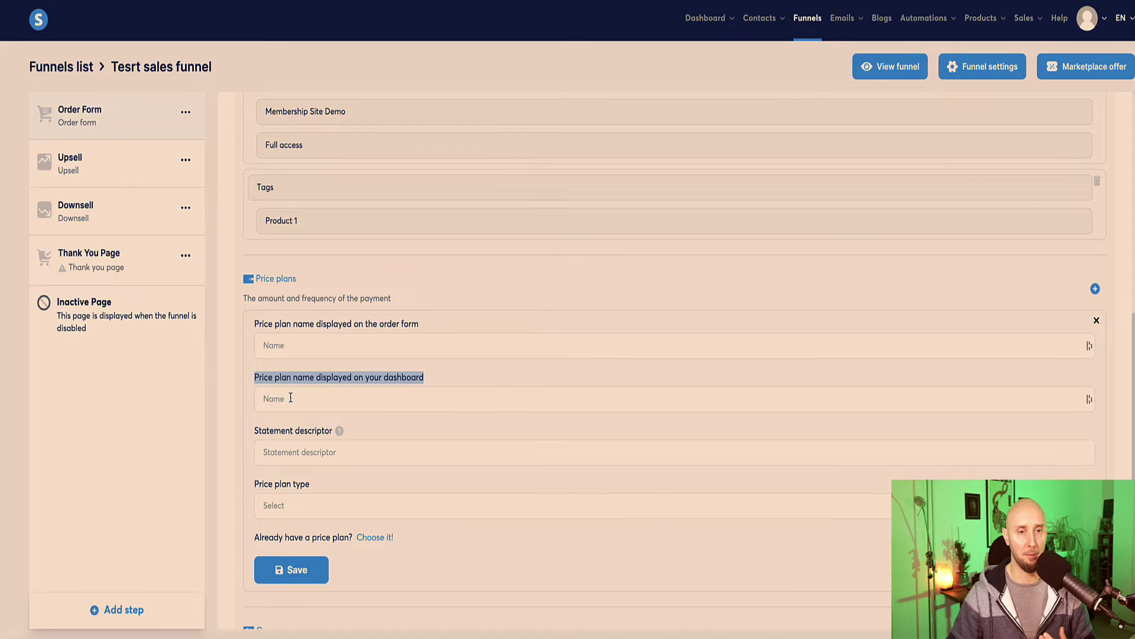
left_click(290, 398)
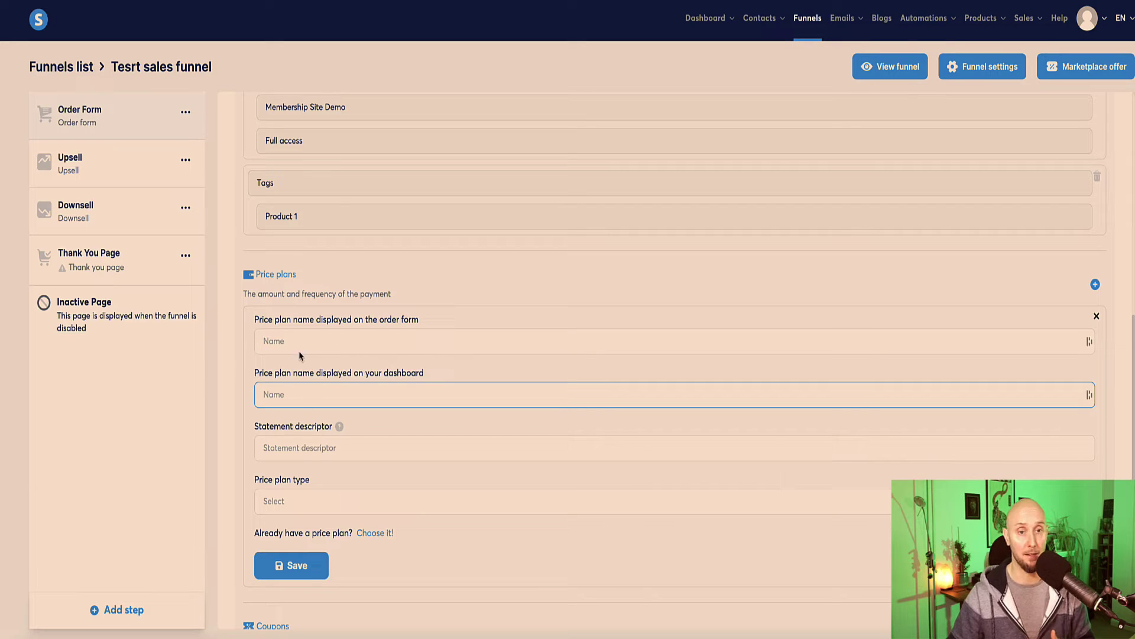
left_click(271, 337)
left_click(272, 398)
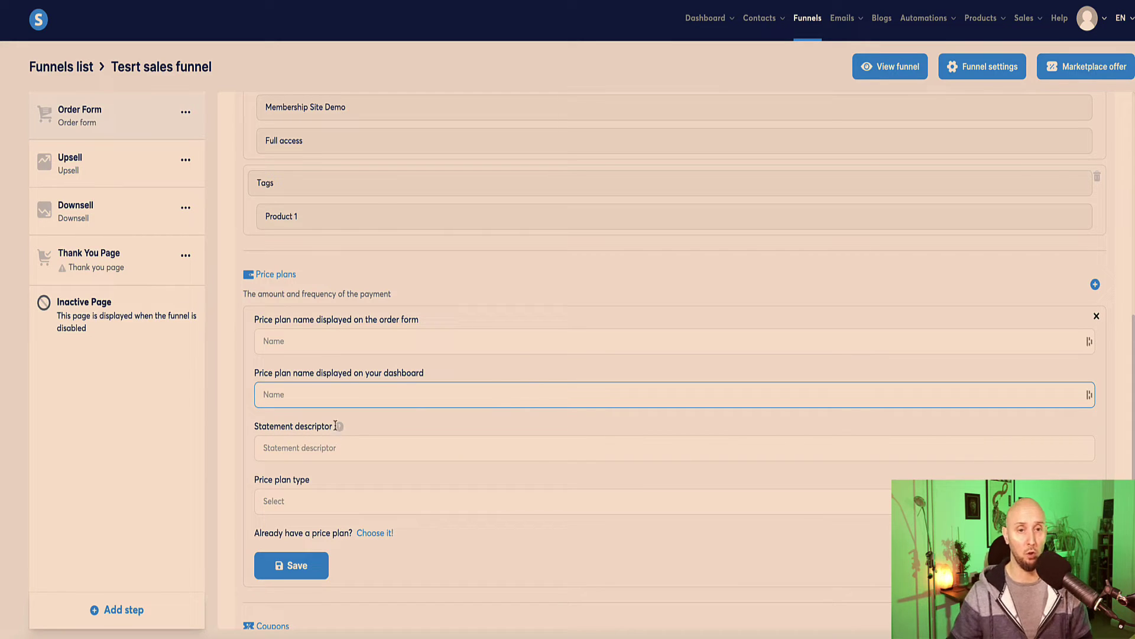
left_click(292, 448)
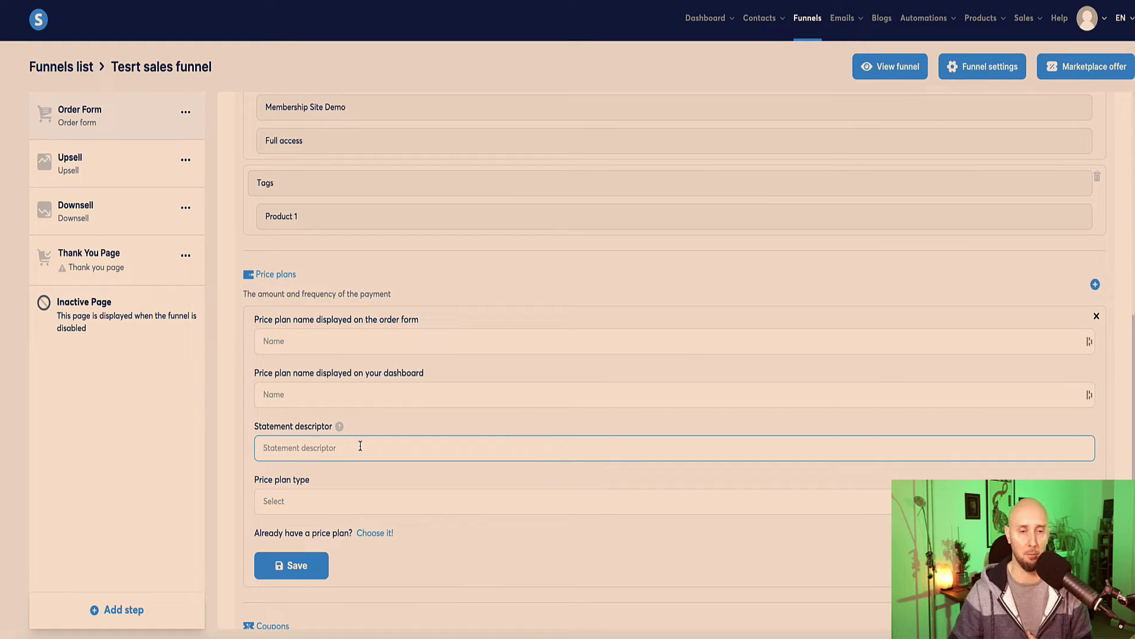
Step: Review the available price plan types without choosing one, then try to save the blank price plan
scroll(414, 494, "down", 1)
left_click(482, 488)
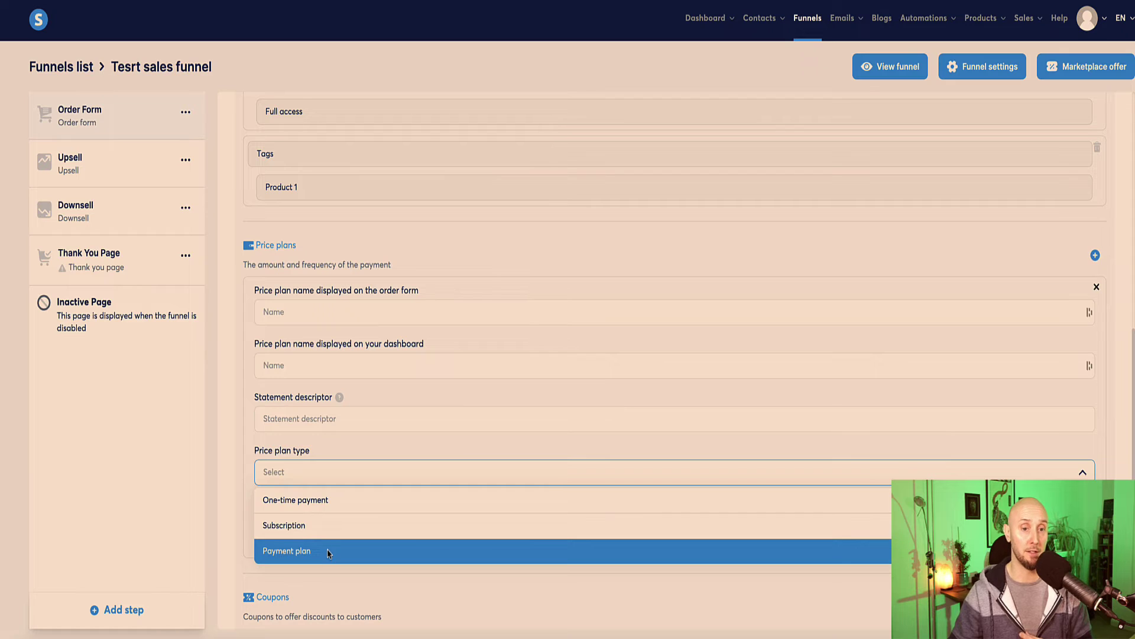
left_click(245, 441)
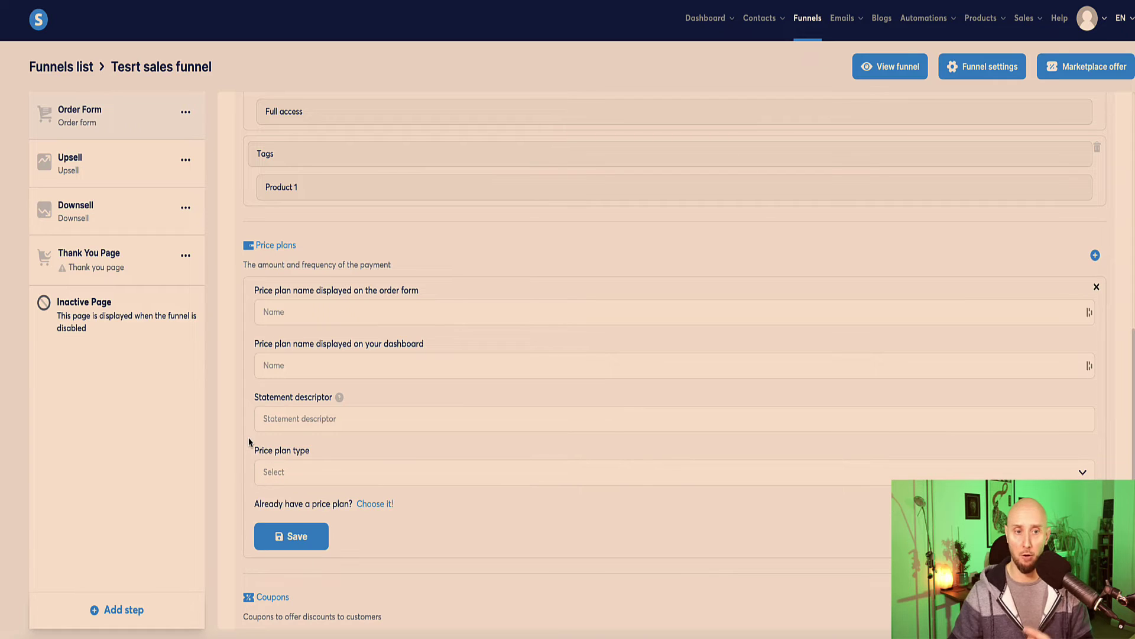
left_click(296, 539)
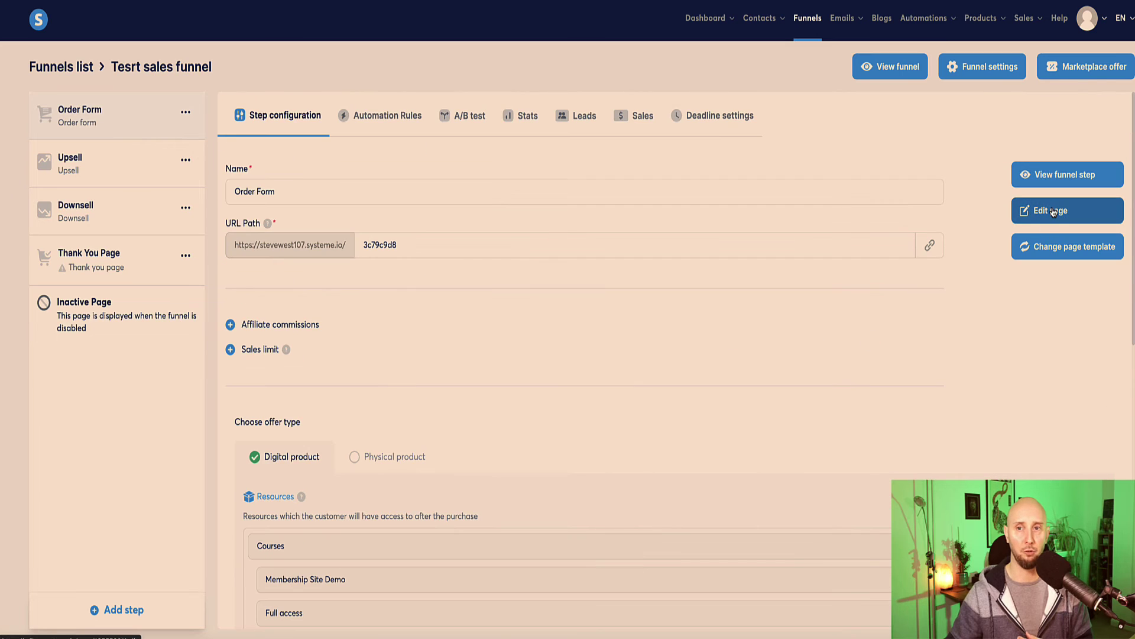
Step: Open the Order Form page in the editor and examine its payment information and price details sections
left_click(1053, 211)
scroll(842, 333, "down", 5)
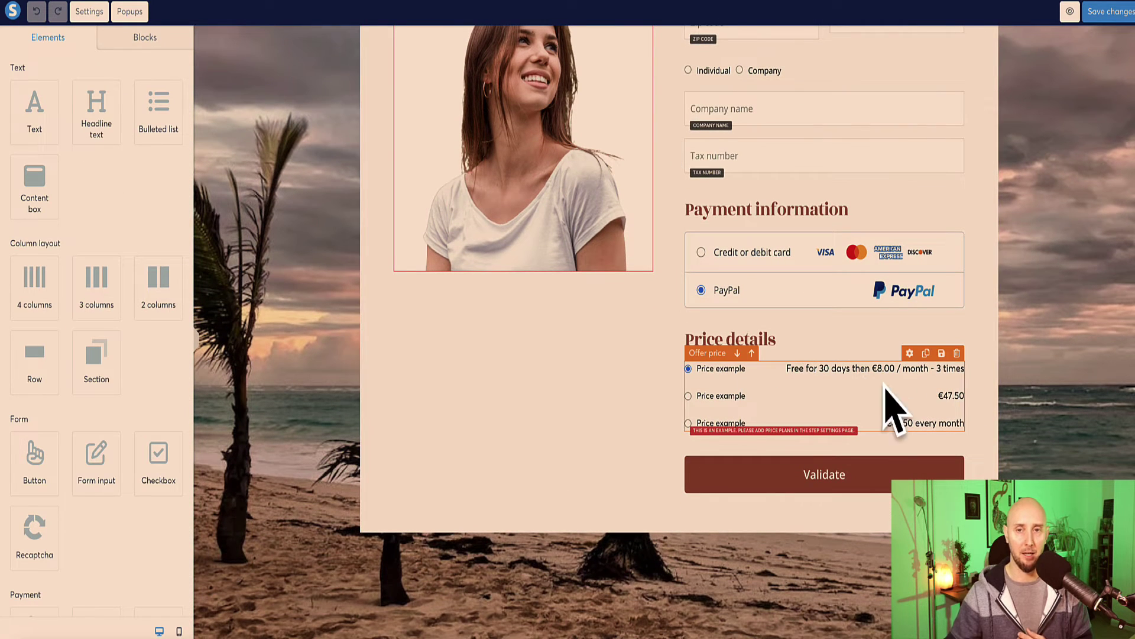
scroll(878, 385, "up", 1)
scroll(877, 385, "up", 5)
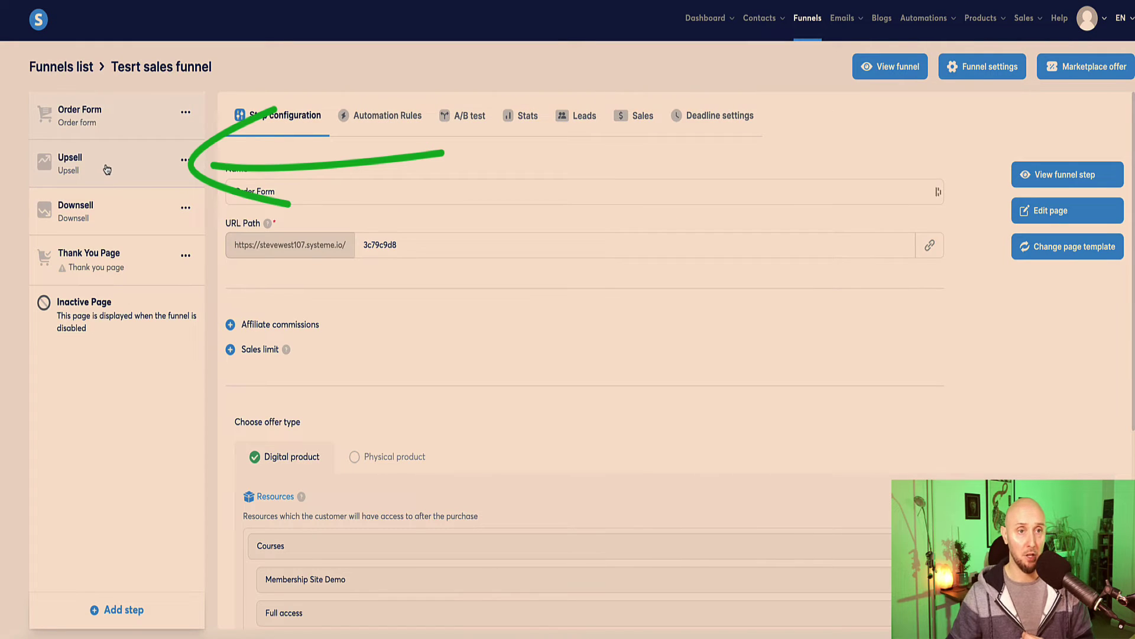
Step: Open the Upsell step's page in the editor and look through the available page elements
left_click(107, 170)
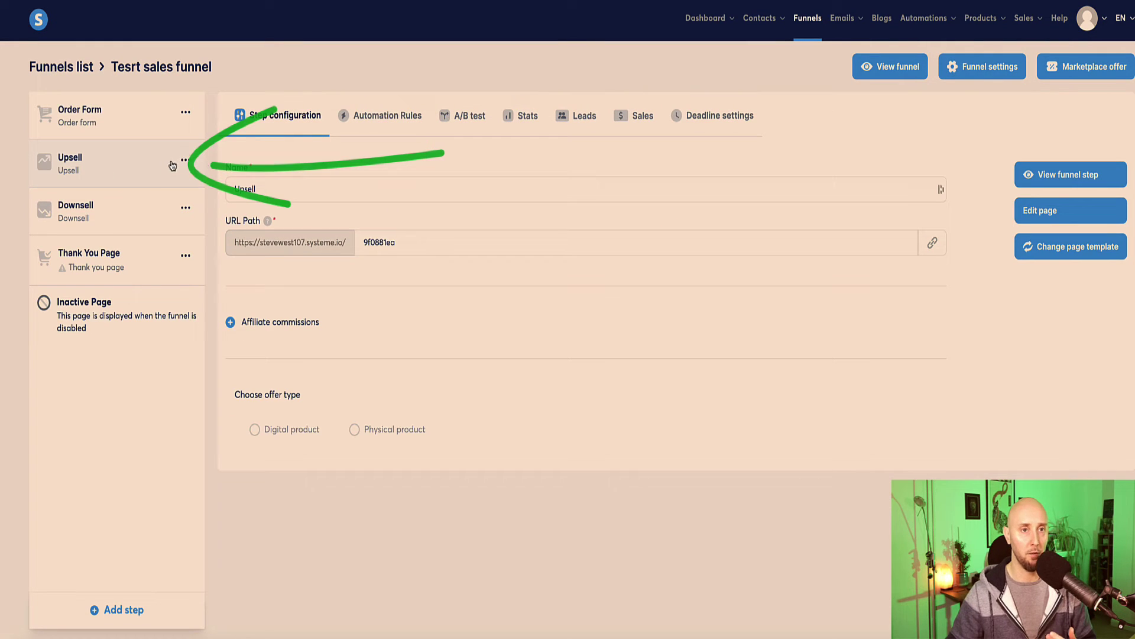
left_click(1038, 213)
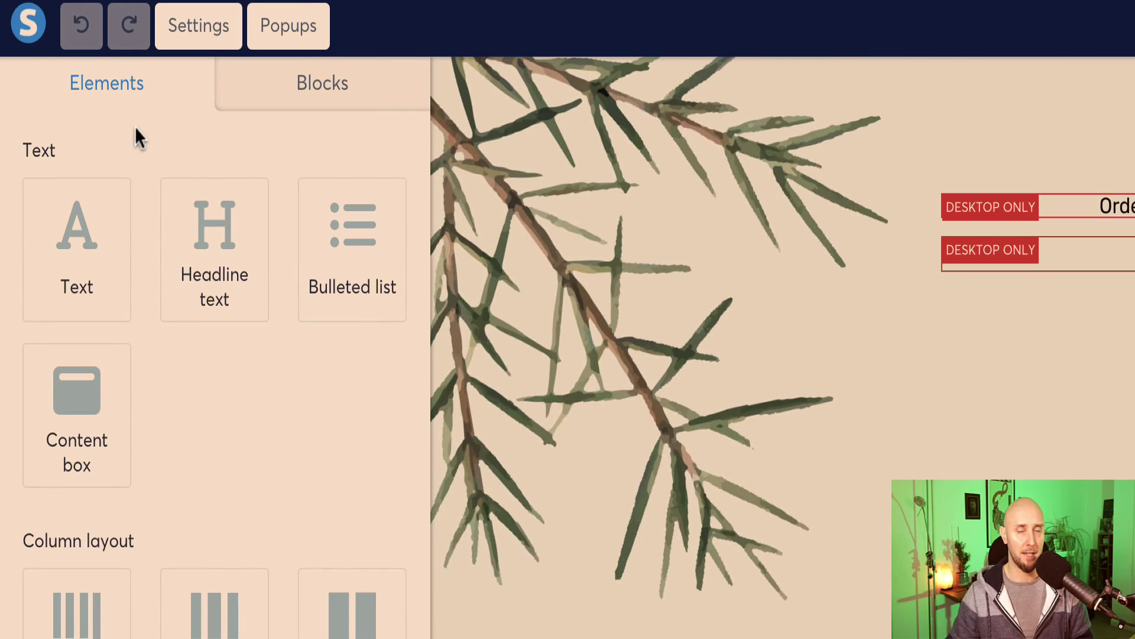
scroll(170, 241, "down", 5)
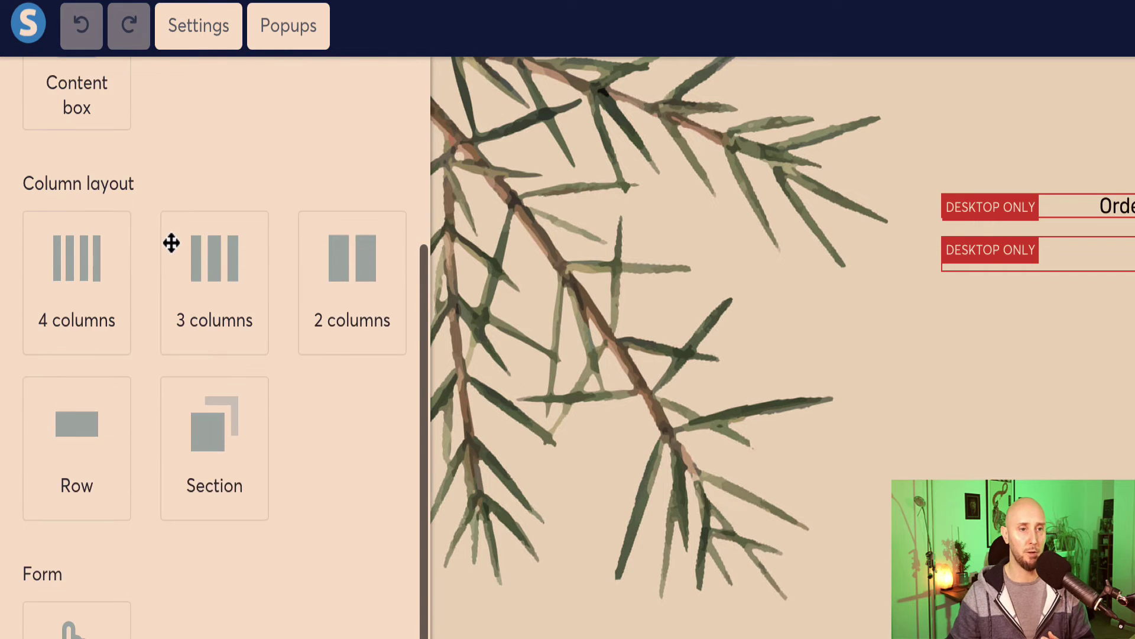
scroll(171, 241, "down", 4)
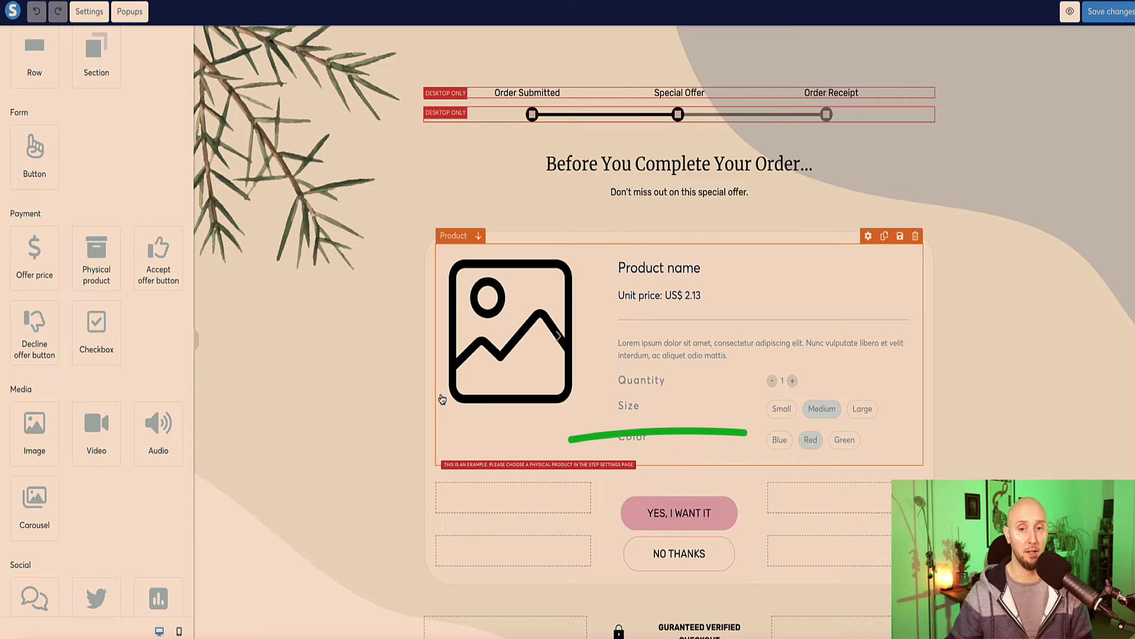
Step: Inspect the element types and settings of the template's "YES, I WANT IT" and "NO THANKS" buttons
left_click(667, 520)
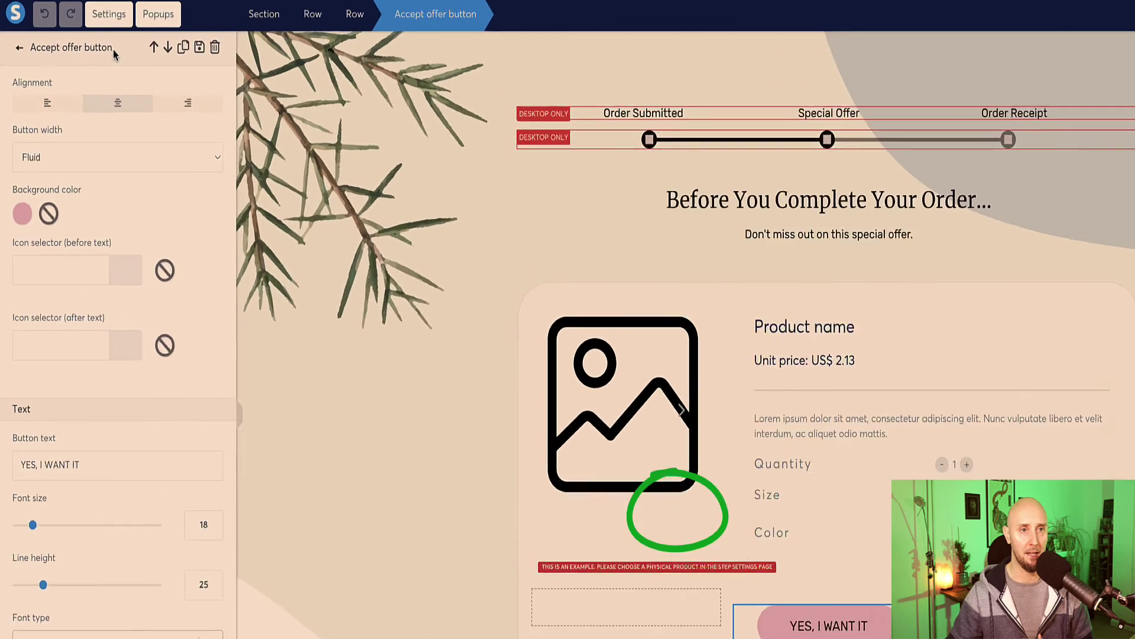
left_click_drag(112, 50, 27, 47)
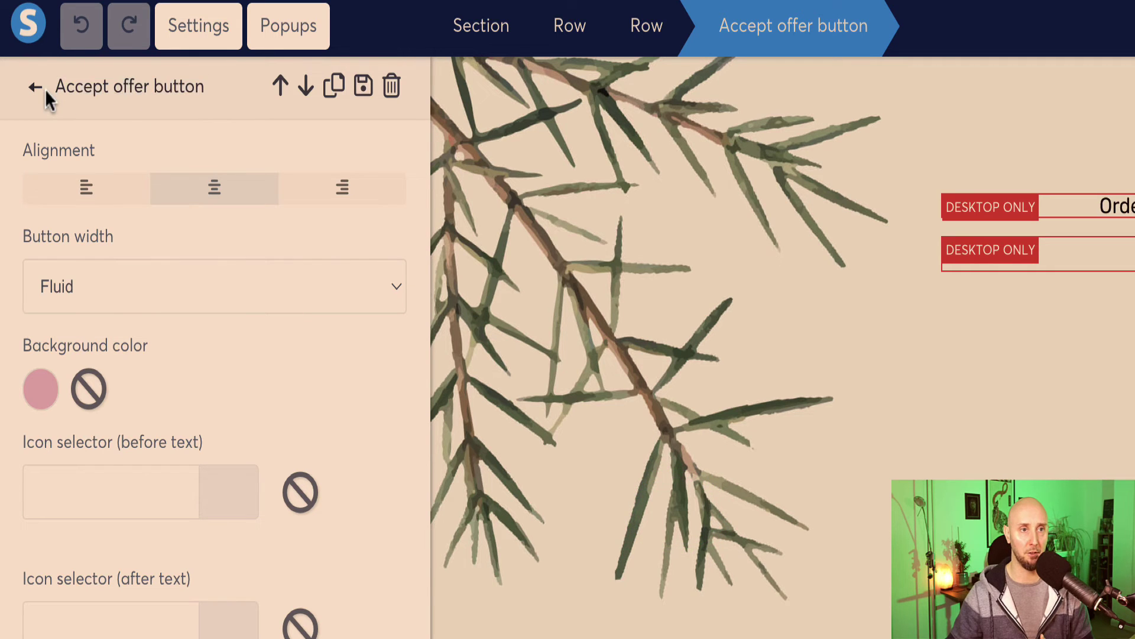
left_click(41, 92)
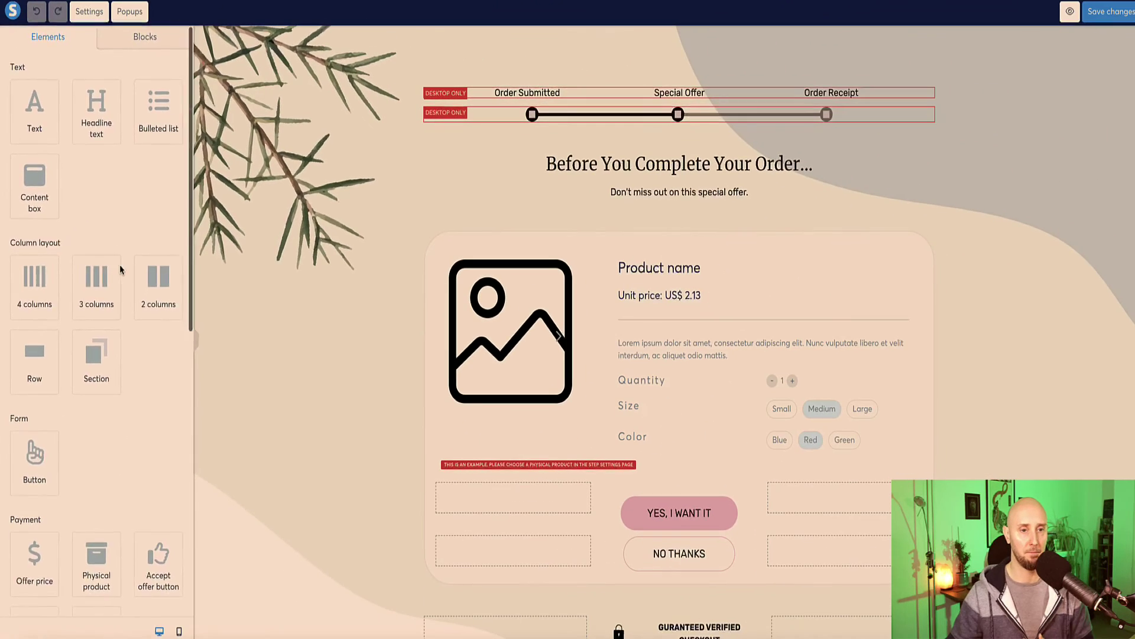
scroll(120, 270, "down", 4)
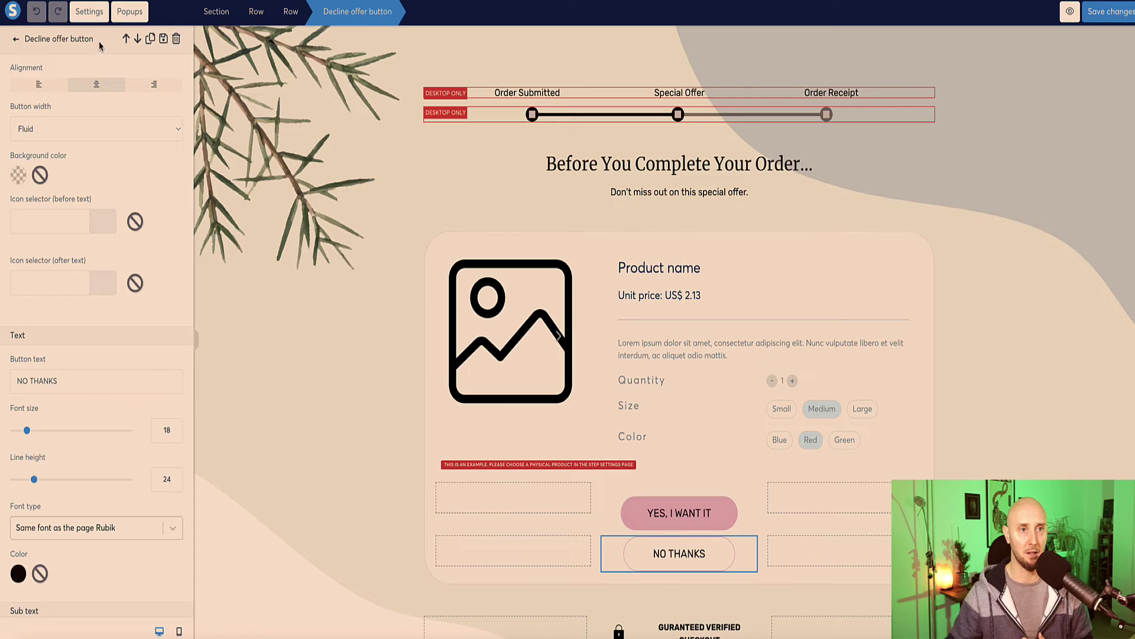
left_click(16, 39)
Step: Add an Accept offer button to the upsell page directly below the special offer line
scroll(124, 297, "down", 3)
scroll(124, 297, "down", 2)
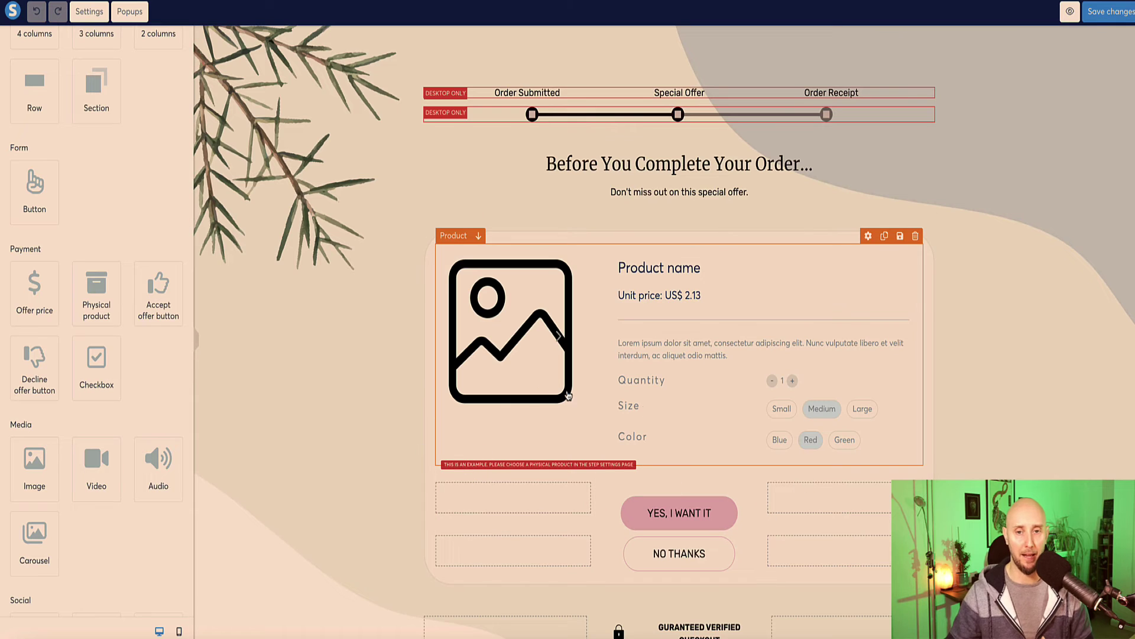
scroll(314, 349, "down", 2)
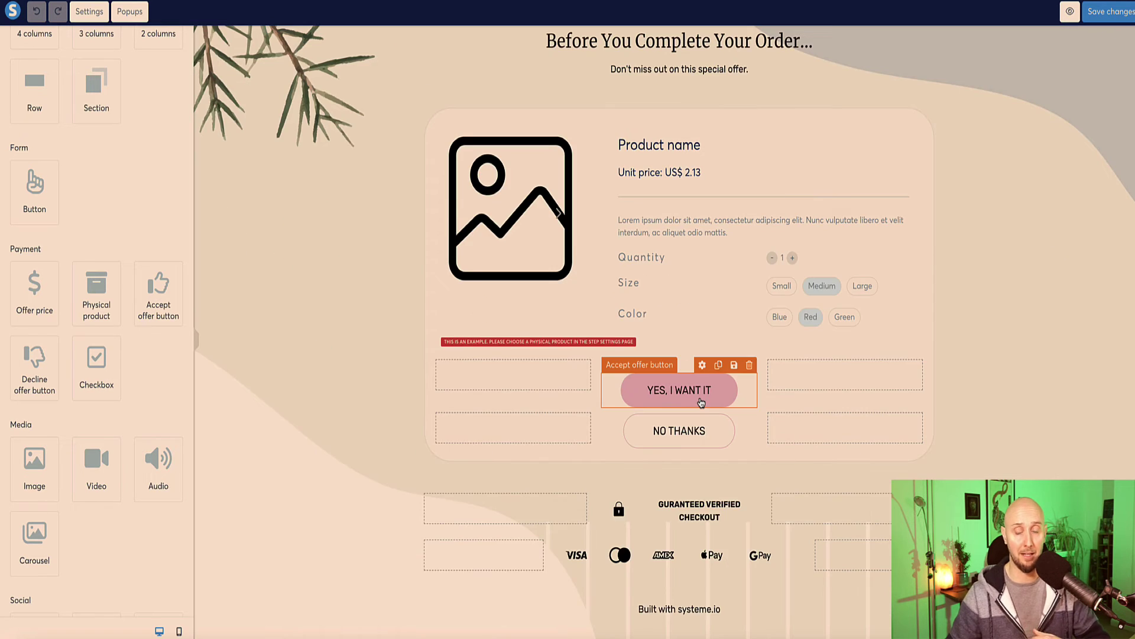
scroll(398, 353, "up", 2)
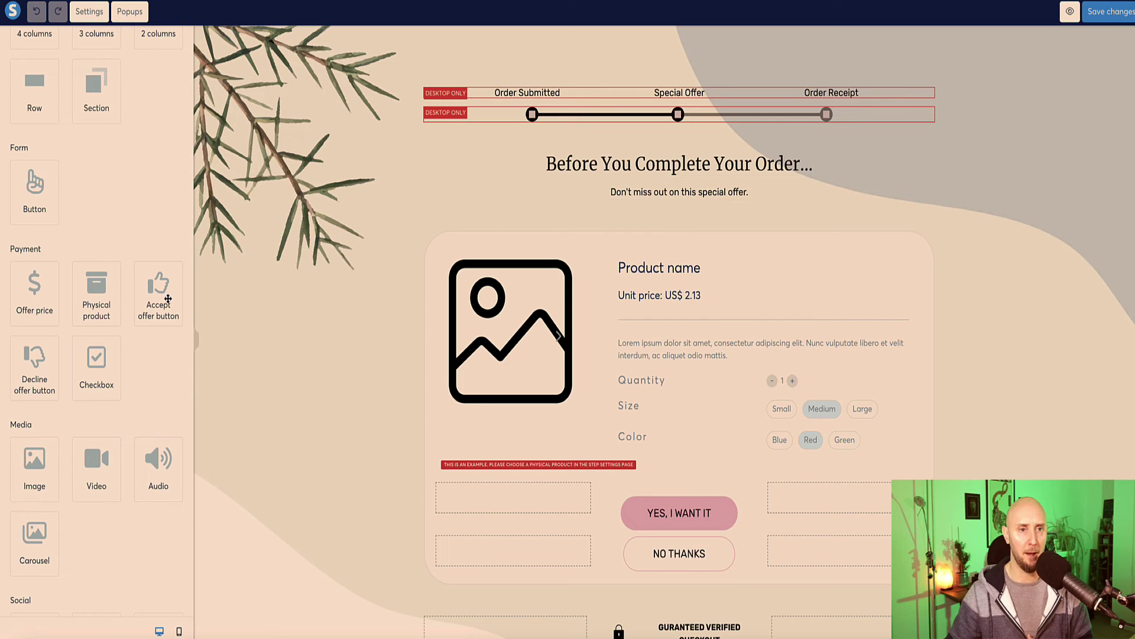
left_click_drag(158, 294, 686, 208)
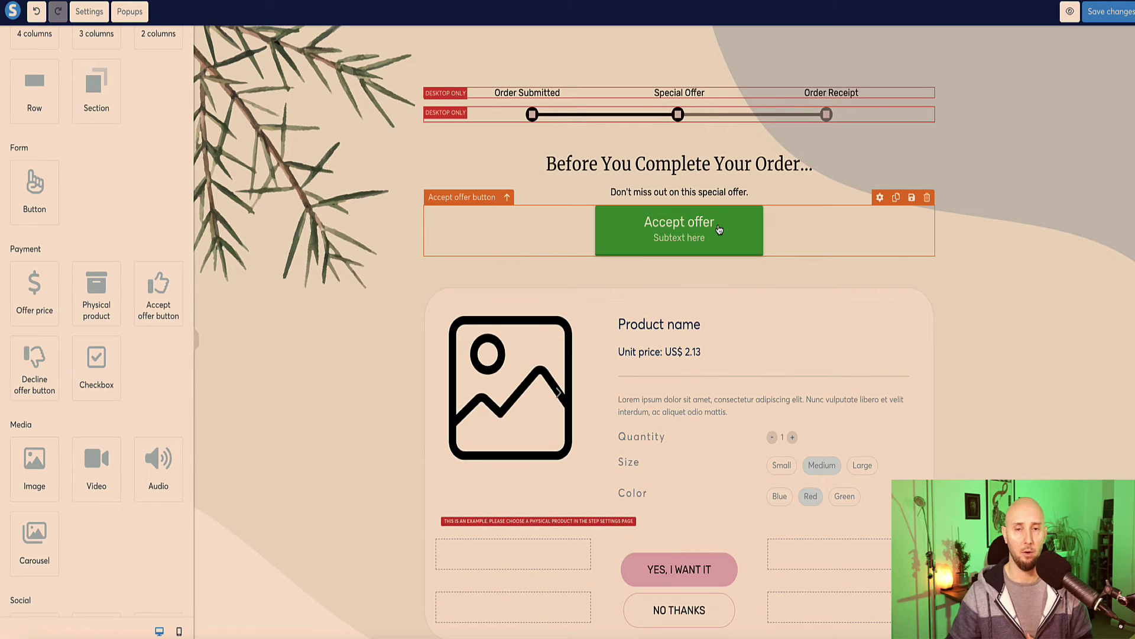
Step: Set the new Accept offer button's text to "Yes, Give Me This Now!"
left_click(656, 222)
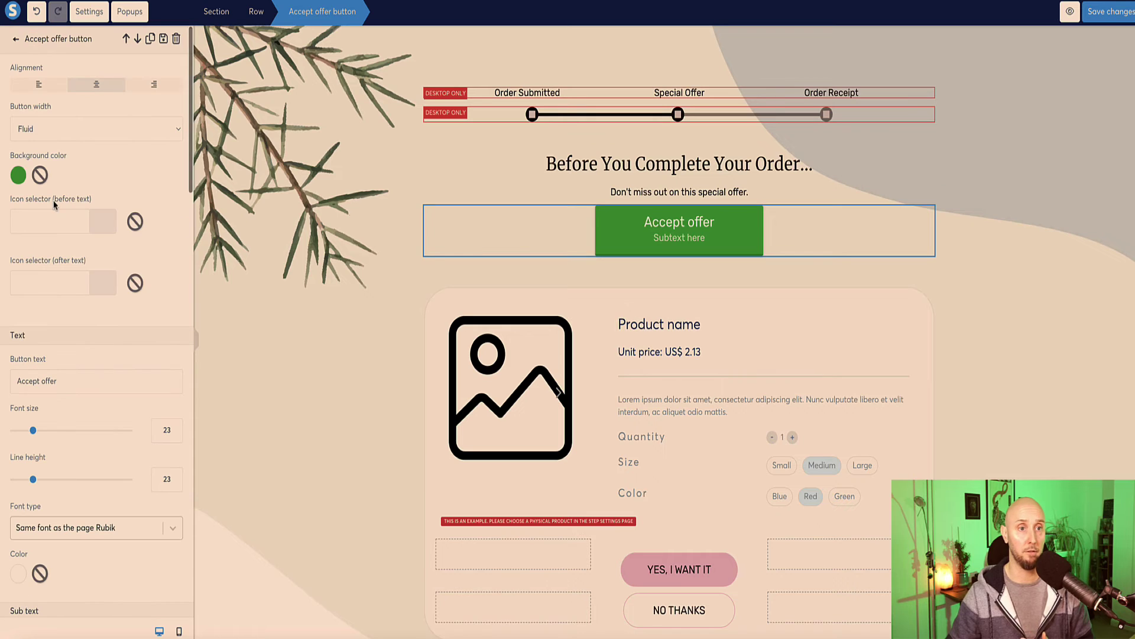
triple_click(36, 381)
type("Yes, Give Me This Noe!")
key("BackSpace")
key("BackSpace")
key("BackSpace")
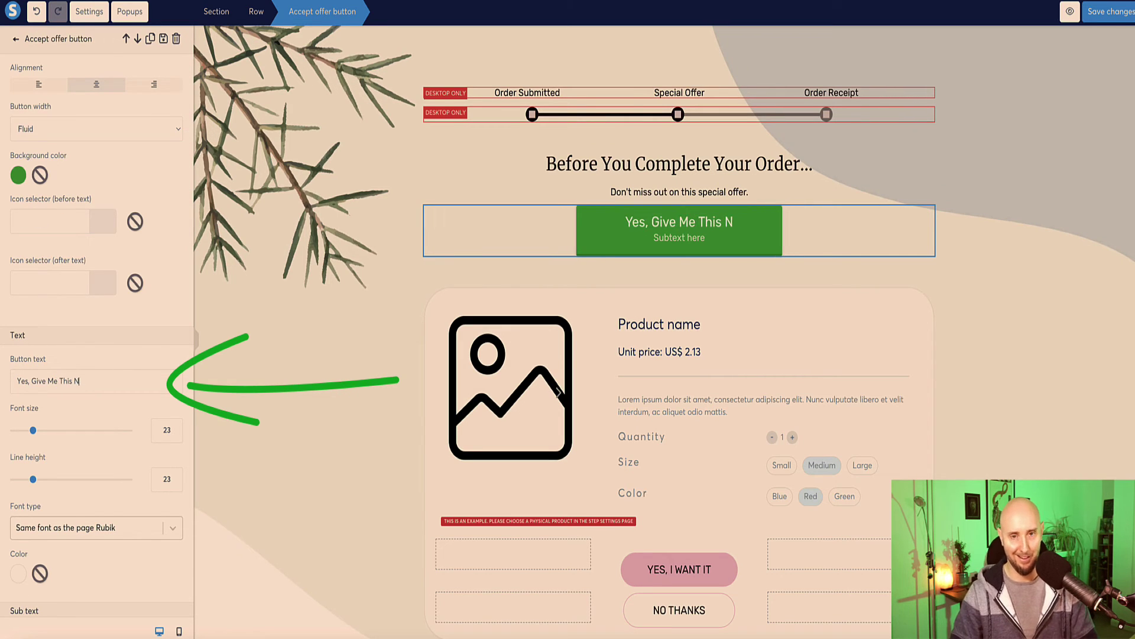
type("ow!")
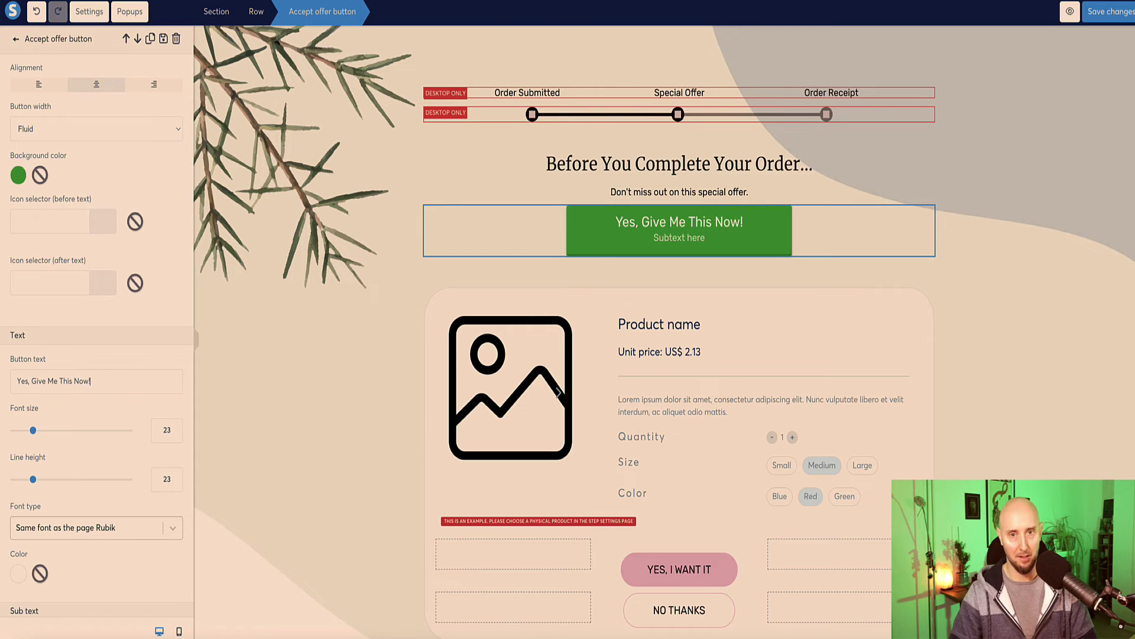
key("Escape")
Step: Add a Decline offer button below the green accept button and set its text to "No Thanks, I'll Skip This"
scroll(101, 148, "down", 5)
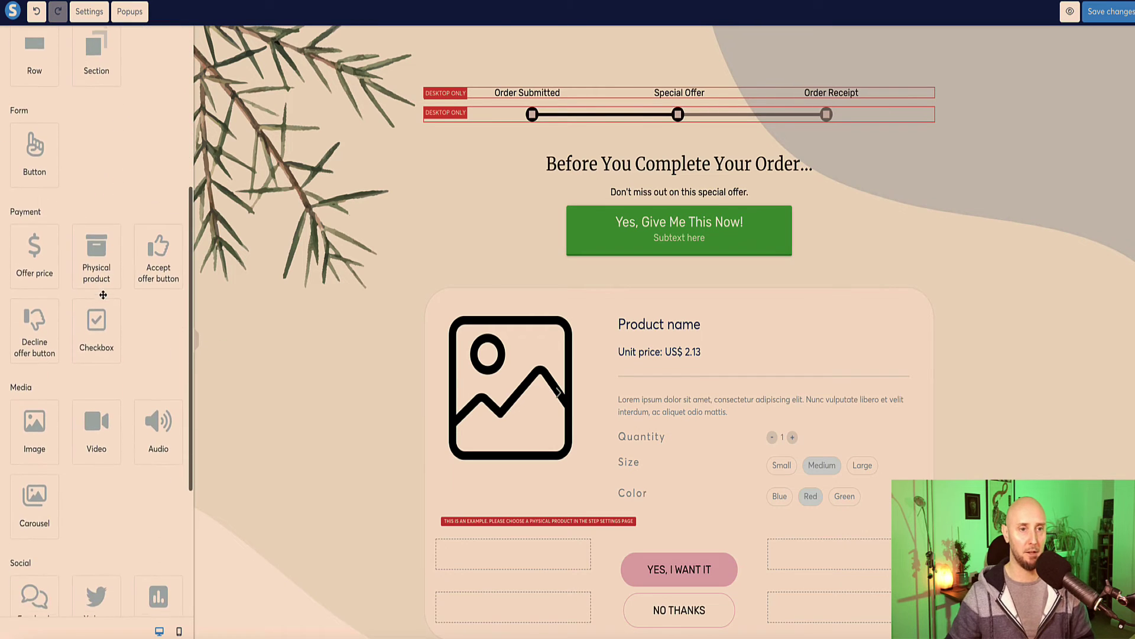
left_click_drag(27, 333, 640, 261)
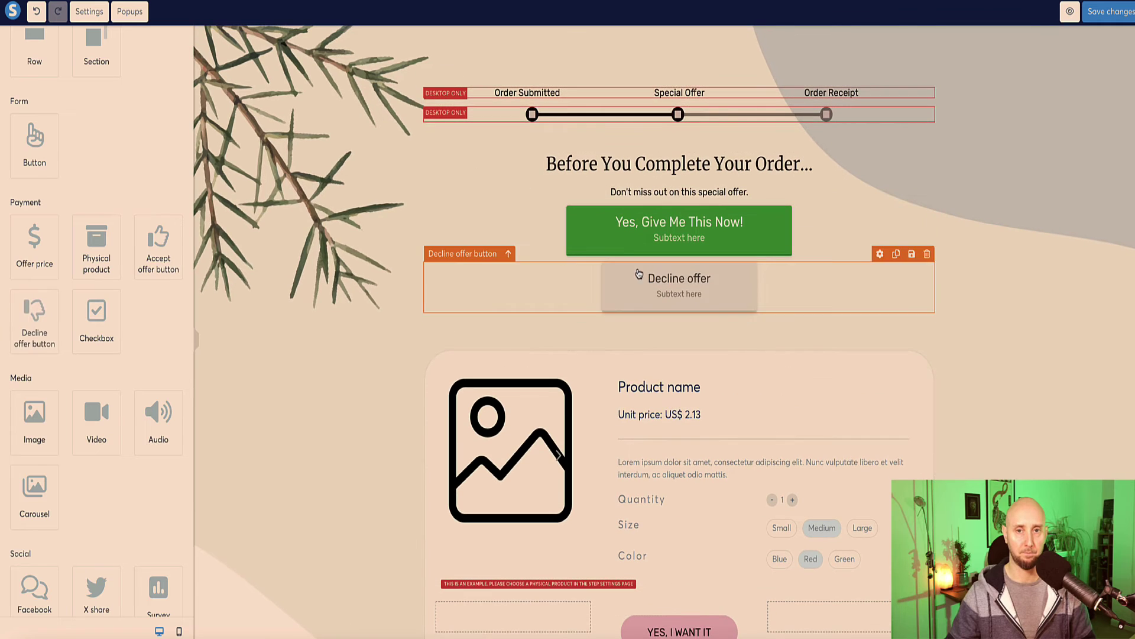
triple_click(43, 381)
type("No Thanks, I'll Skip This")
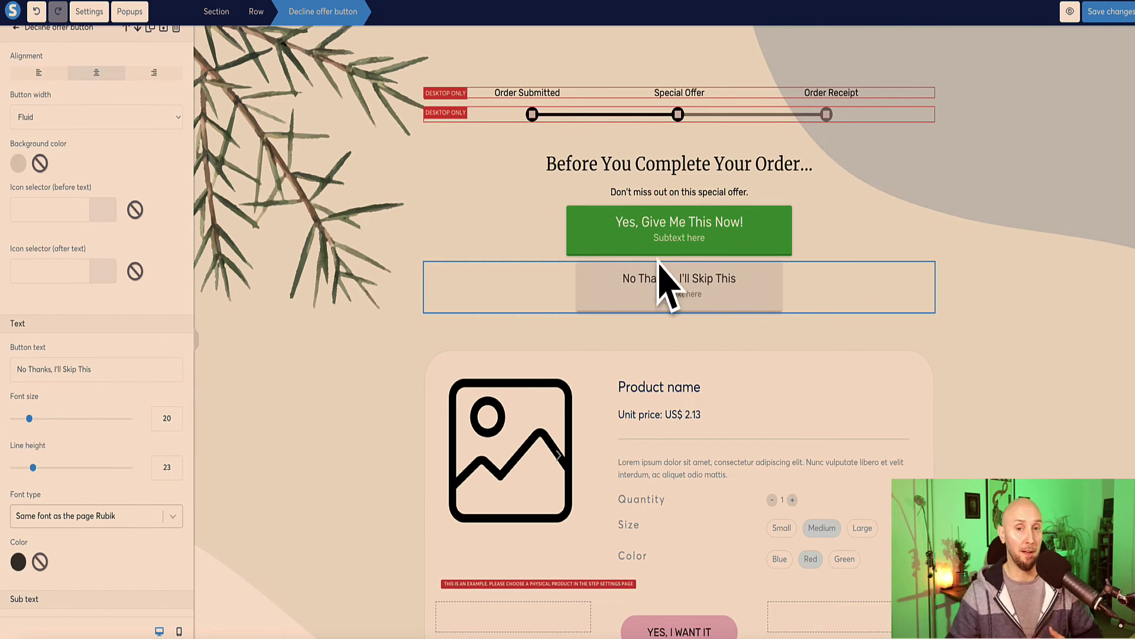
left_click(15, 39)
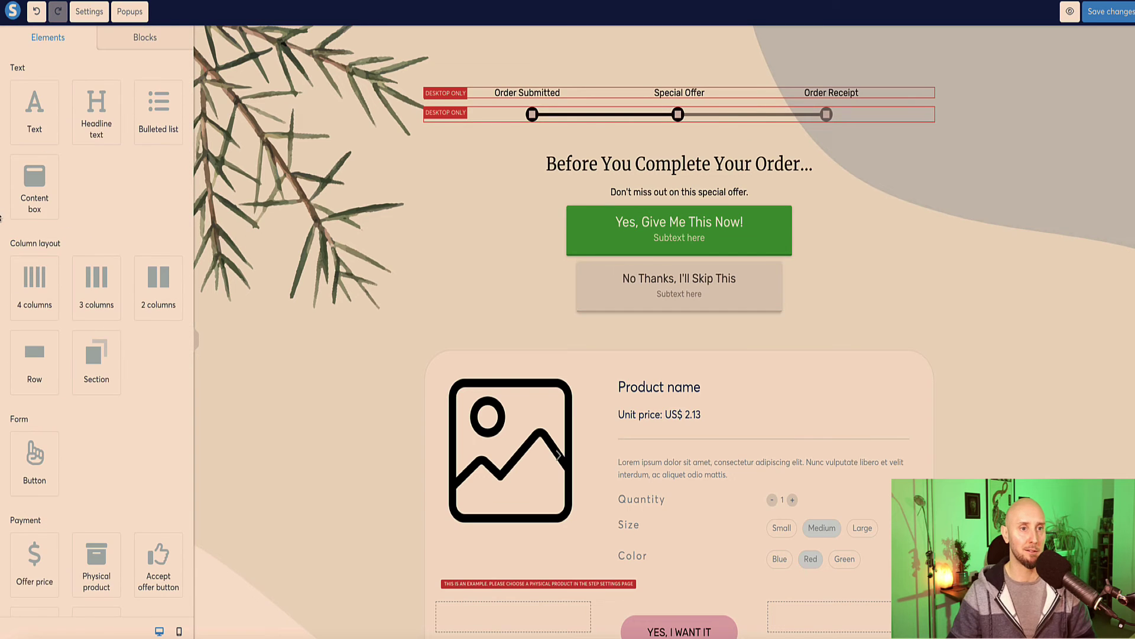
Step: Arrange the new accept and decline buttons side by side in a 2-column layout and save the upsell page
left_click_drag(160, 279, 579, 225)
left_click(637, 276)
left_click_drag(663, 286, 772, 231)
left_click(390, 274)
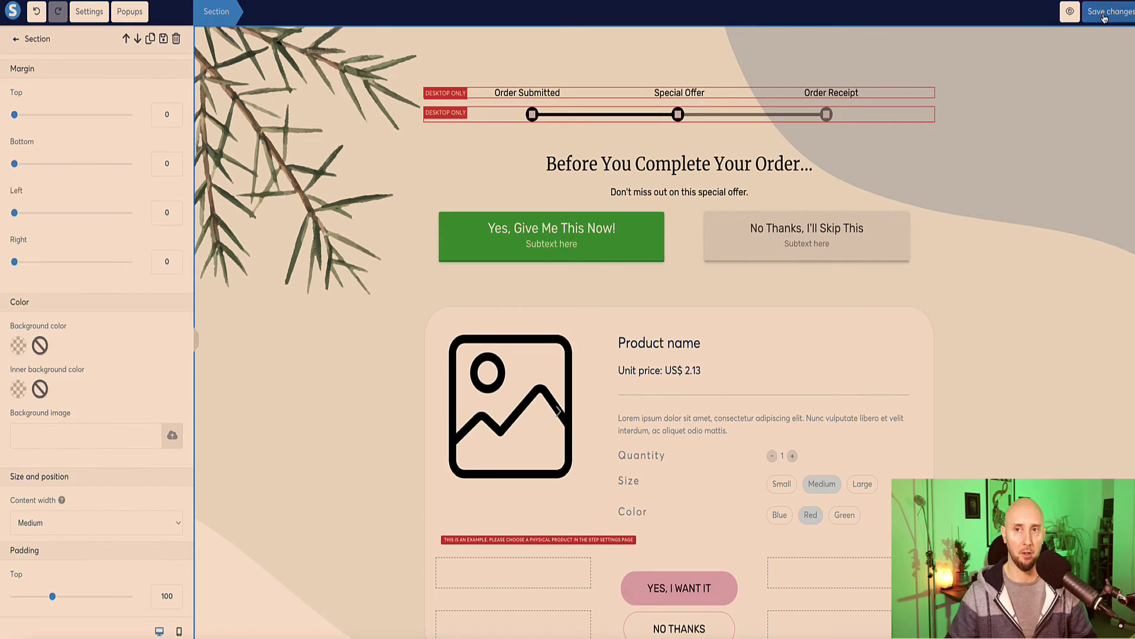
left_click(1104, 13)
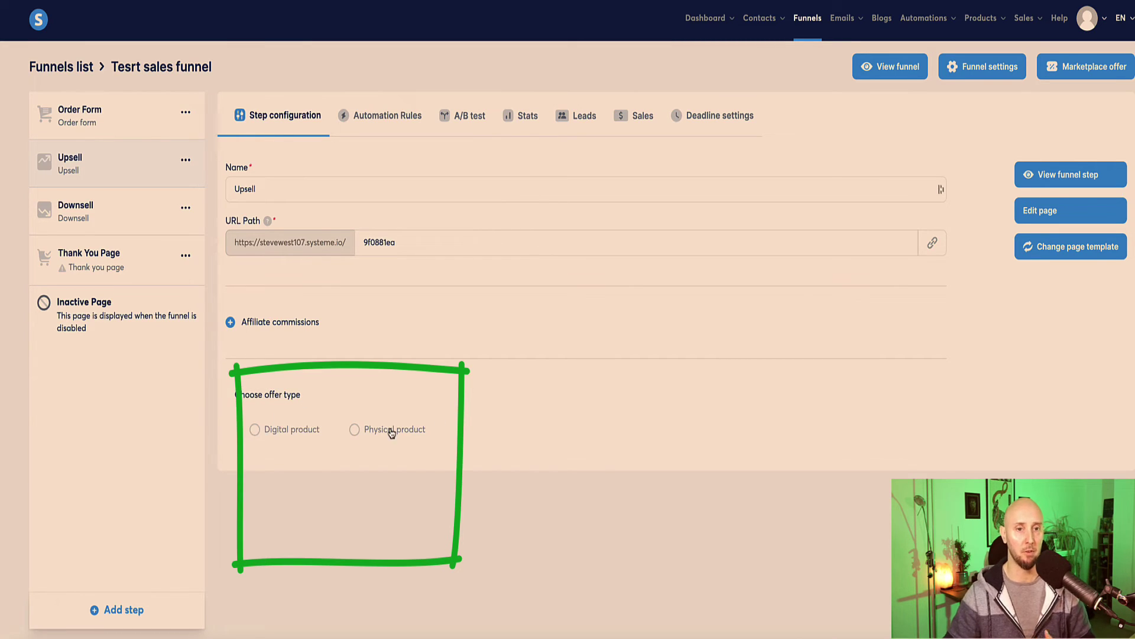
Step: Set the Upsell step's offer type to Digital product
left_click(252, 430)
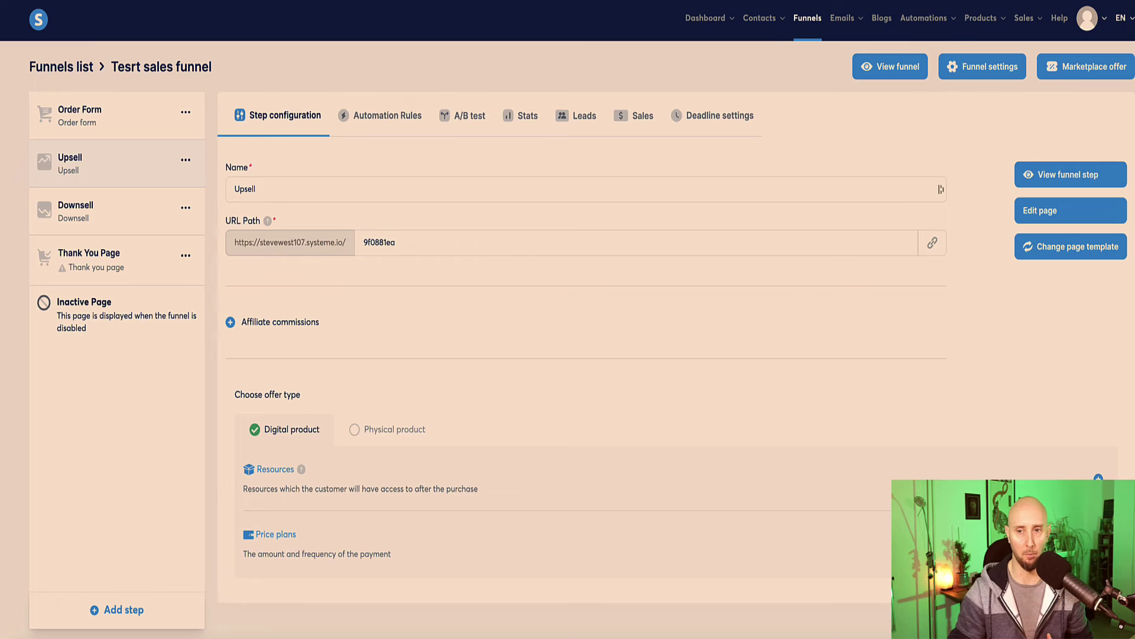
Step: Add a Tags resource with the Product 2 tag to the Upsell step's digital product and save it
left_click(1098, 481)
scroll(1024, 484, "down", 1)
left_click(1067, 480)
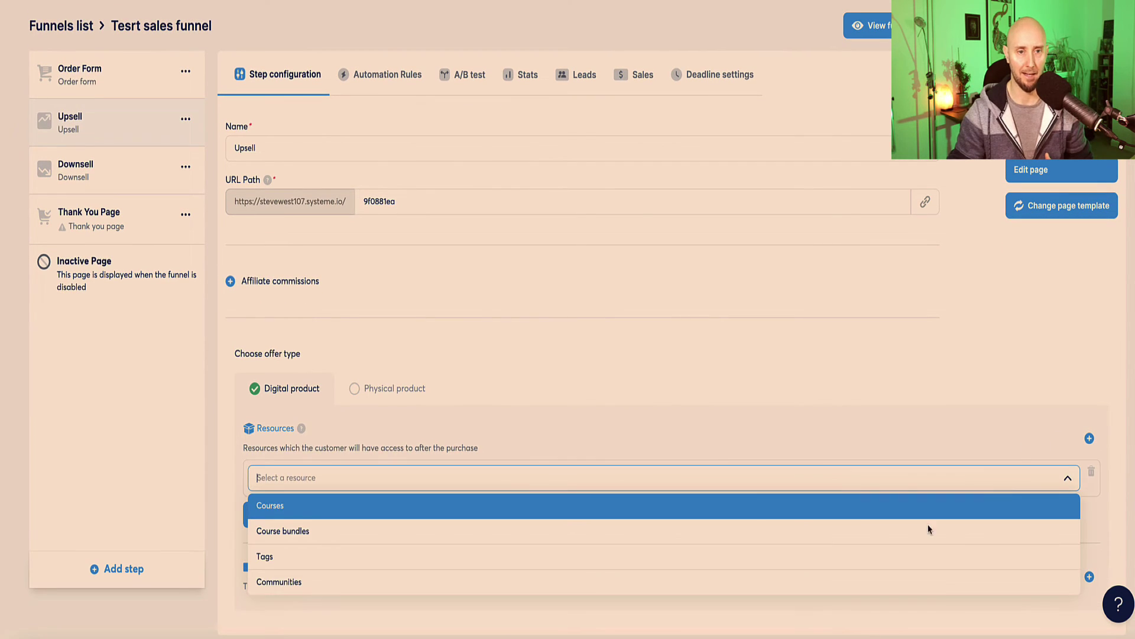
left_click(849, 552)
scroll(396, 532, "down", 1)
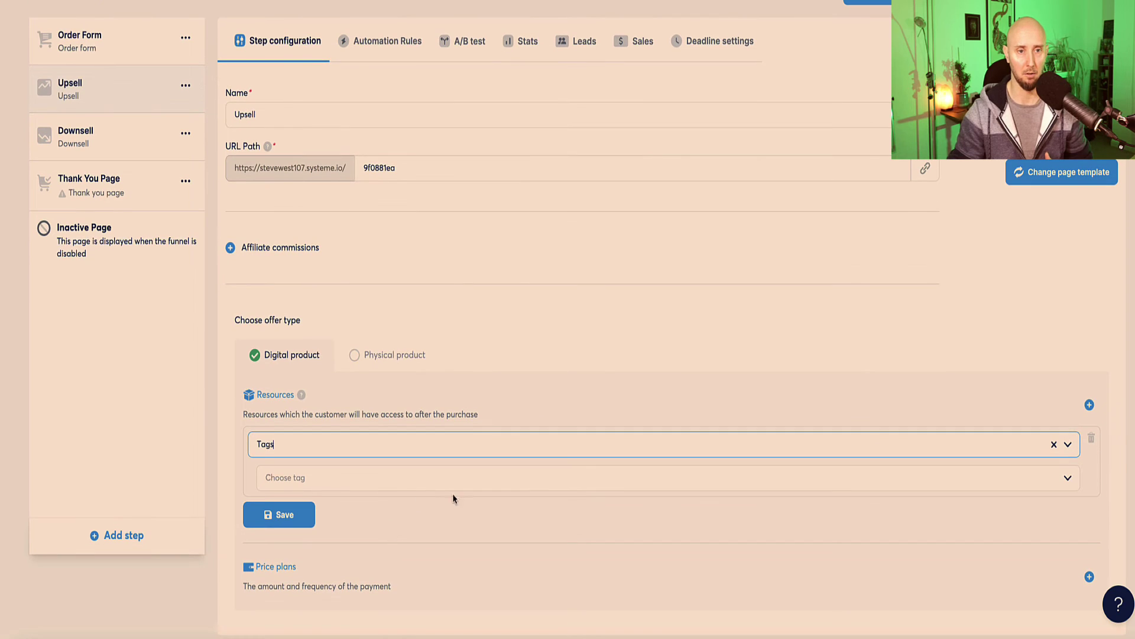
left_click(1063, 482)
scroll(851, 528, "down", 3)
scroll(852, 528, "down", 2)
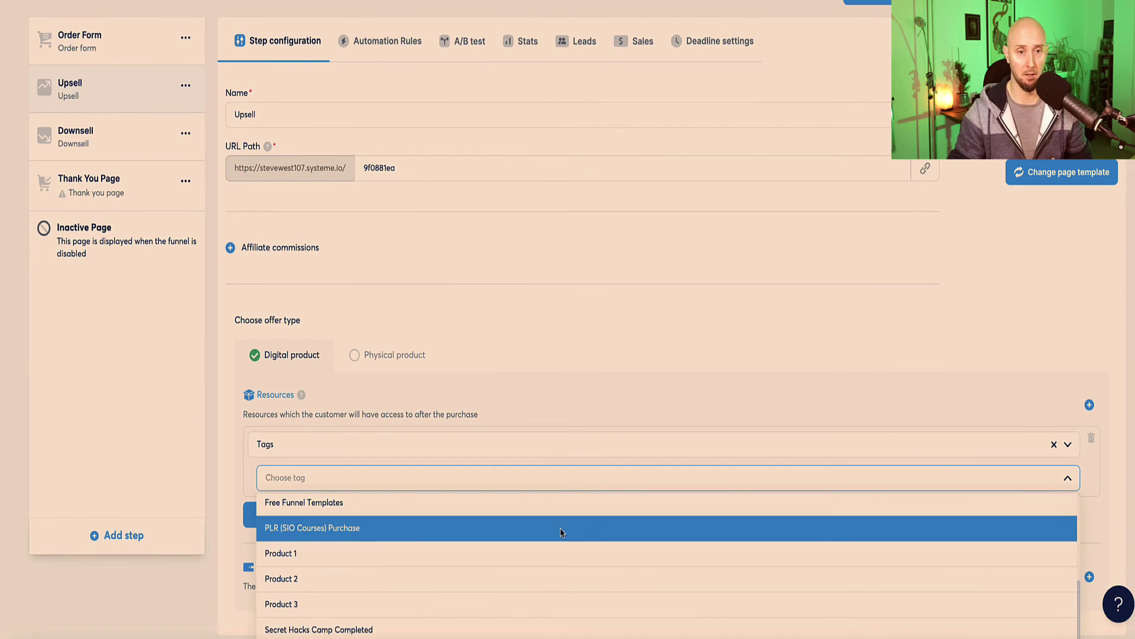
left_click(285, 579)
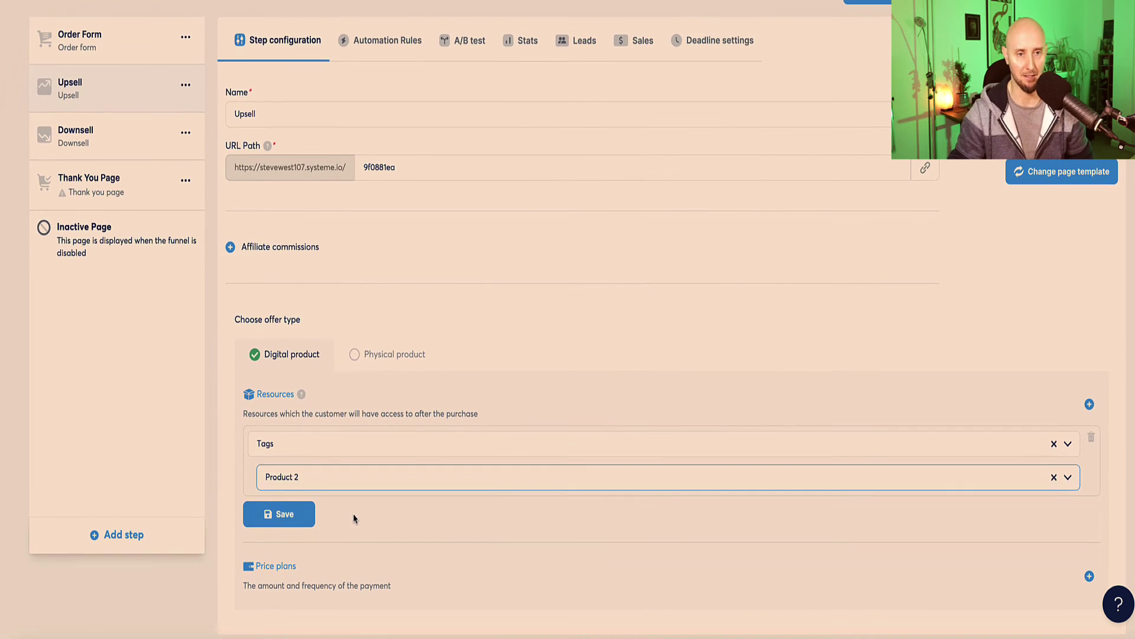
left_click(288, 513)
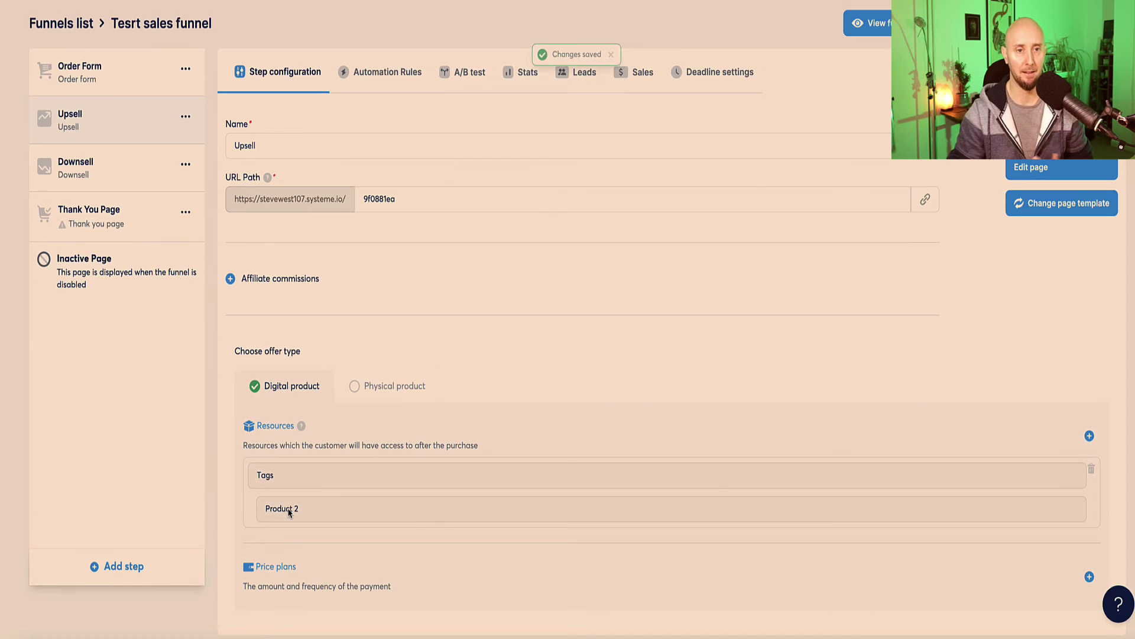
Step: Add a Courses resource to the Upsell step, choosing Systeme.io PLR package with Full access, and save it
left_click(1090, 437)
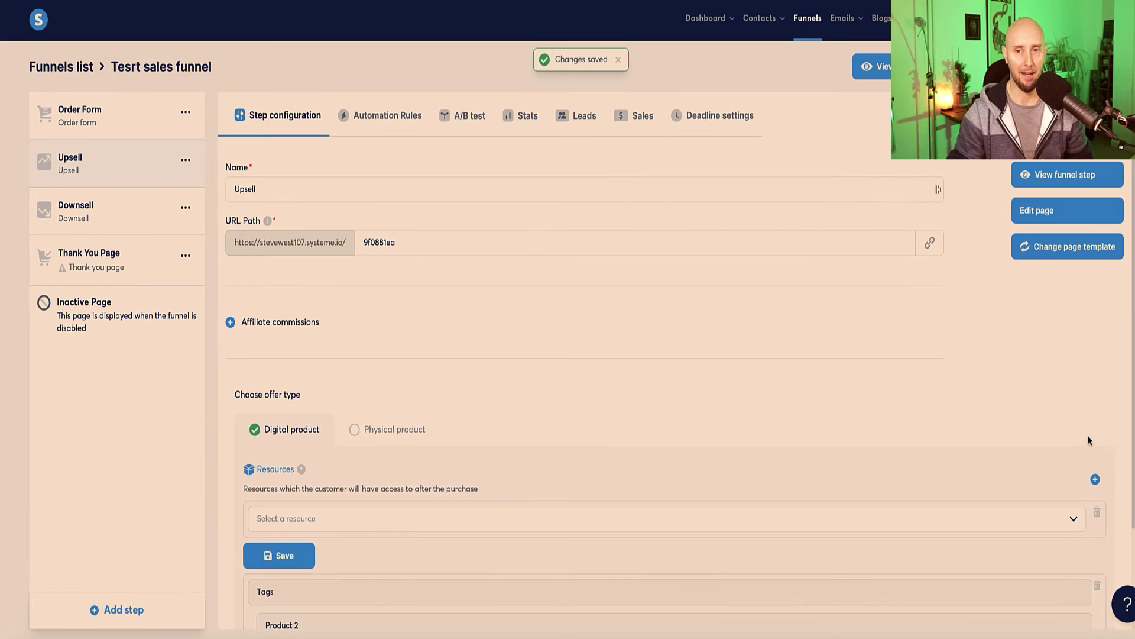
scroll(934, 385, "down", 2)
left_click(1075, 398)
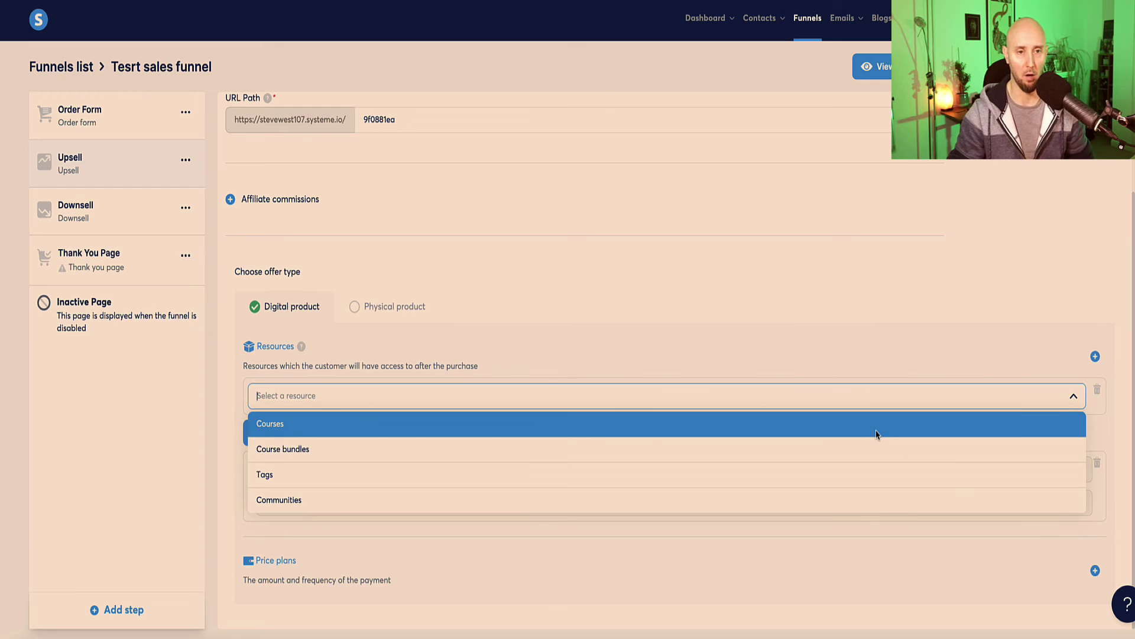
left_click(850, 432)
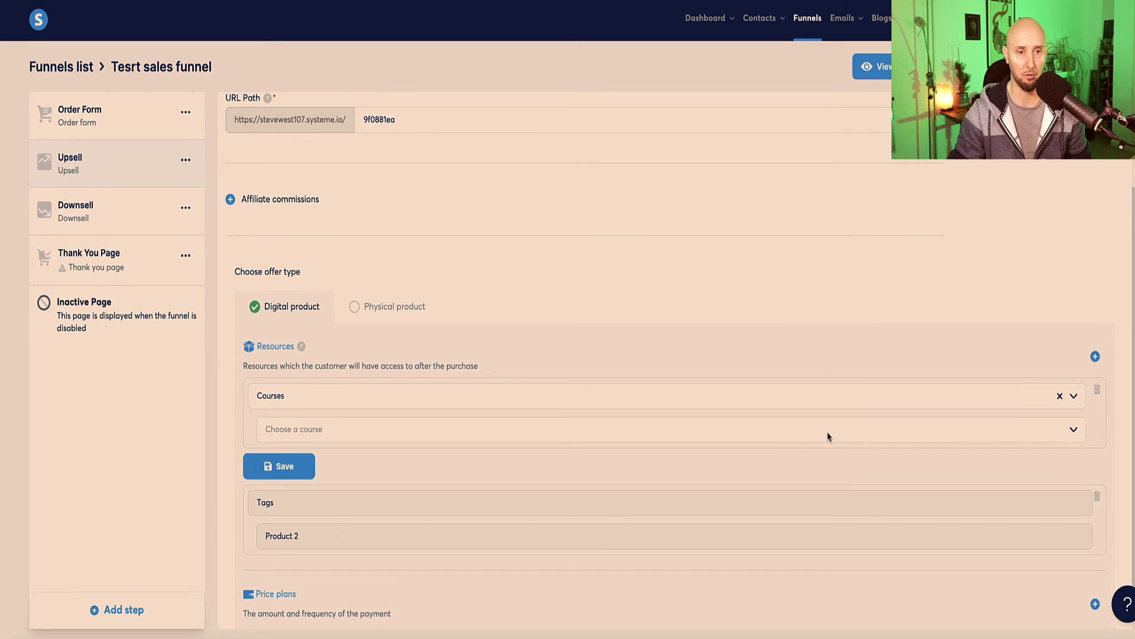
left_click(1038, 438)
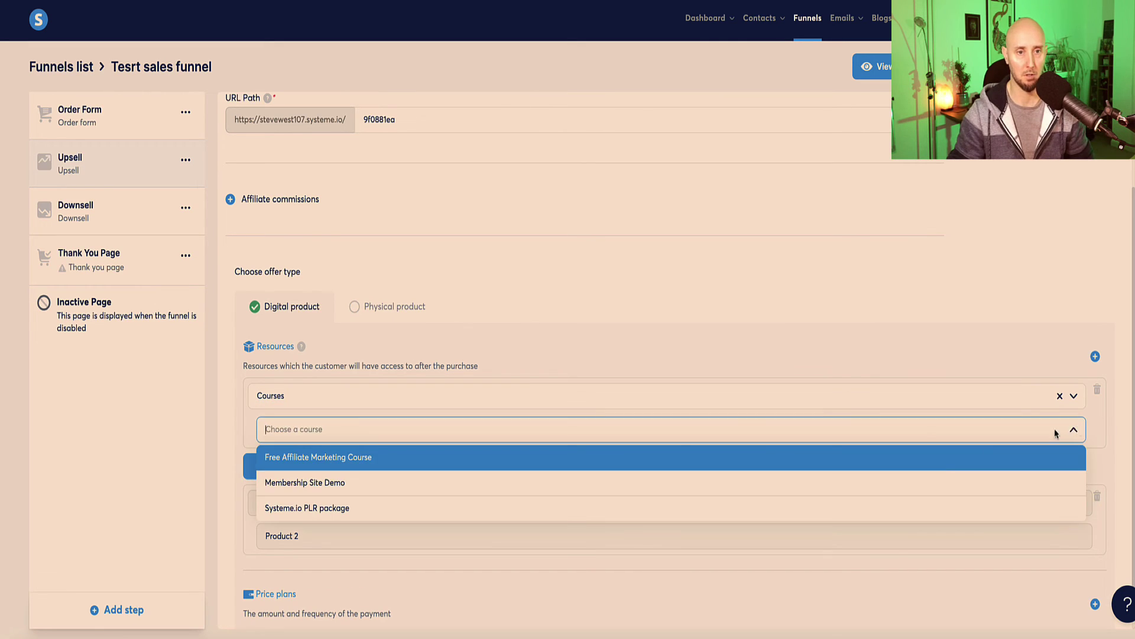
left_click(987, 510)
left_click(290, 501)
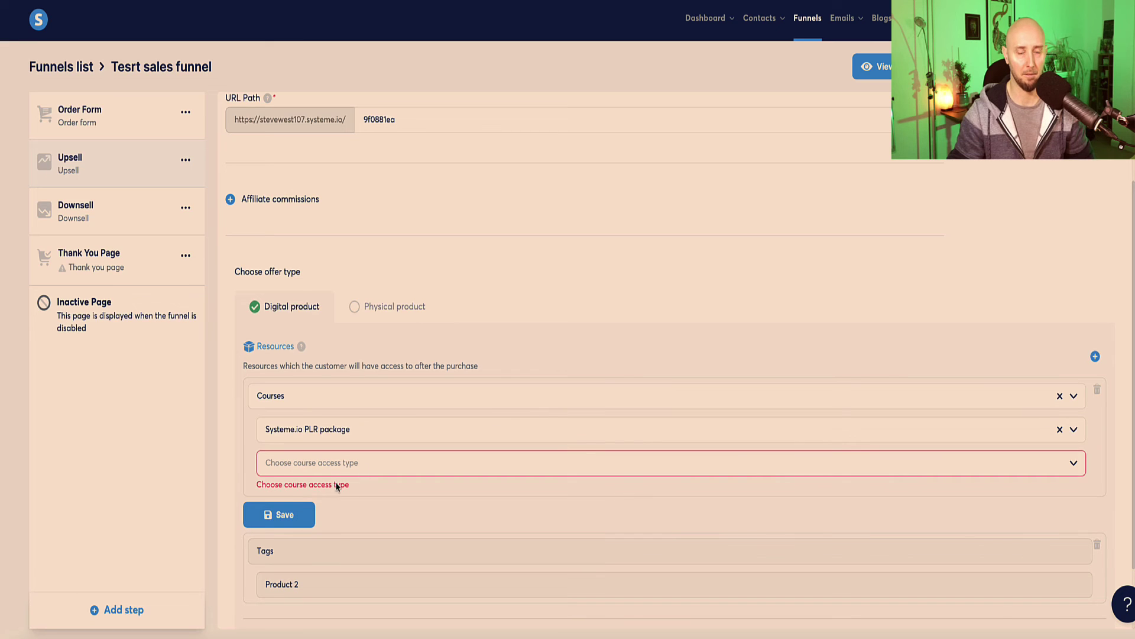
left_click(1071, 467)
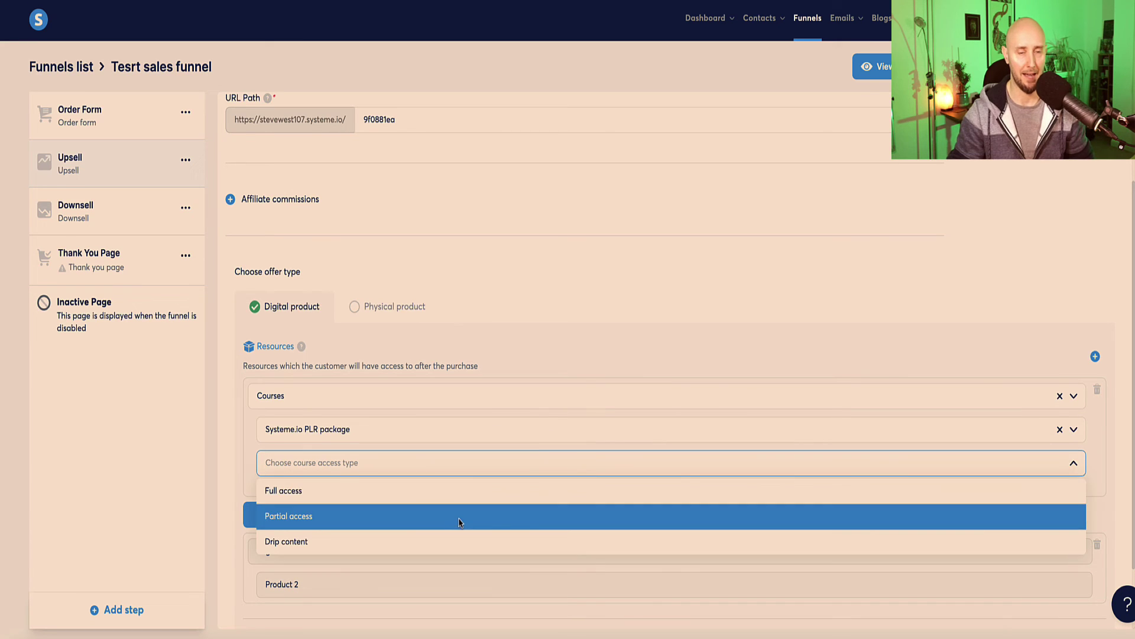
left_click(406, 491)
scroll(512, 522, "down", 1)
left_click(285, 533)
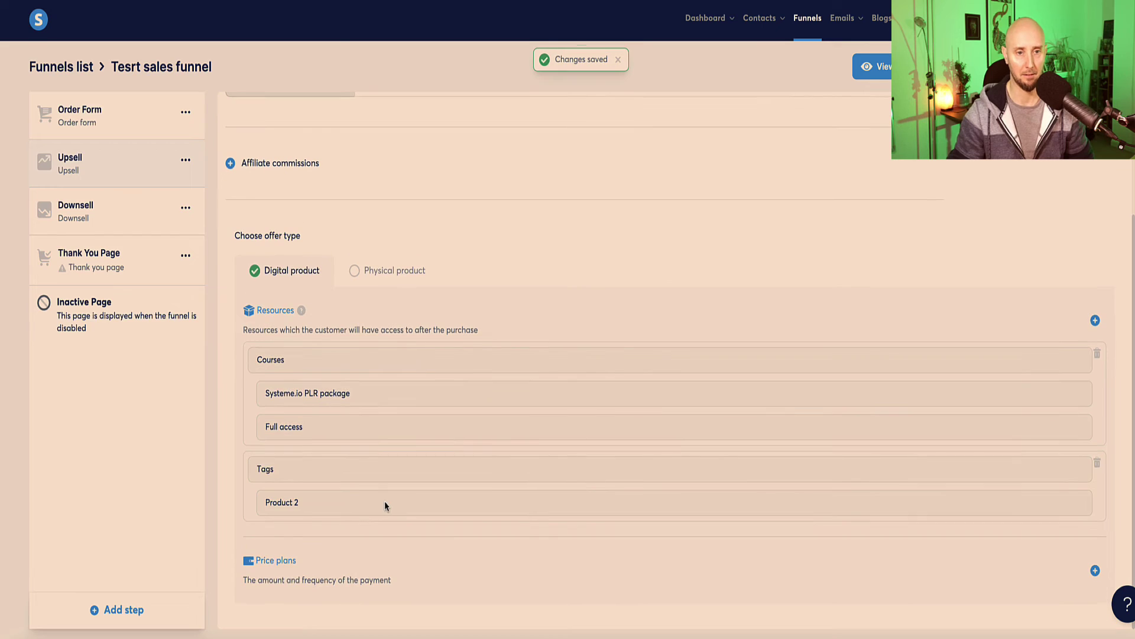
Step: Open a blank price plan entry for the Upsell step and review its options alongside the resources
left_click(1095, 571)
scroll(655, 530, "down", 3)
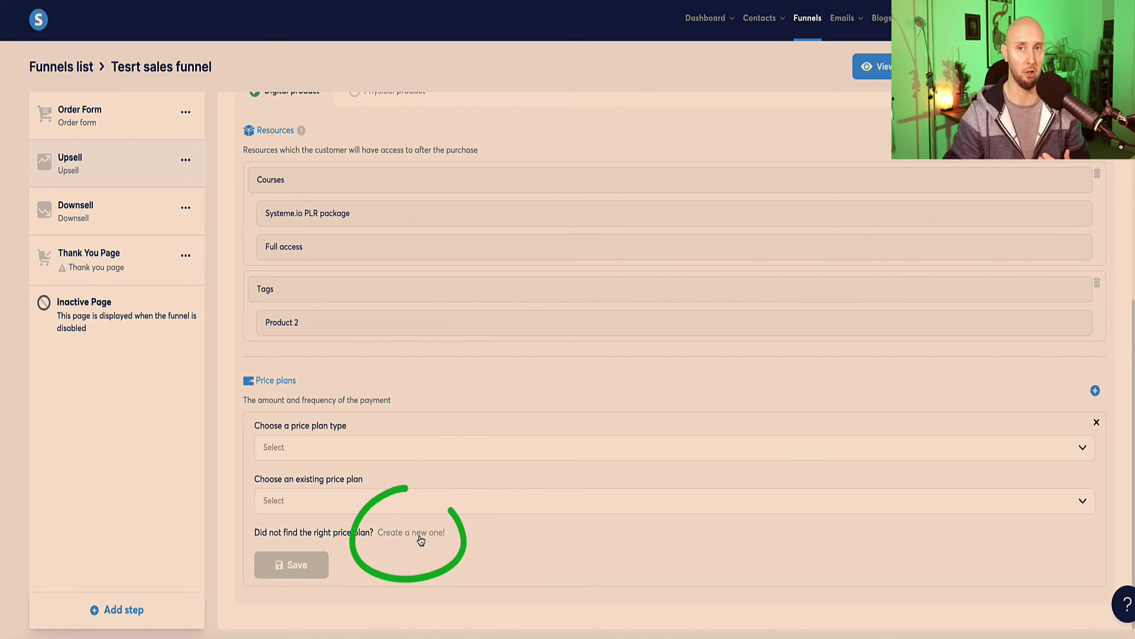
scroll(715, 464, "up", 2)
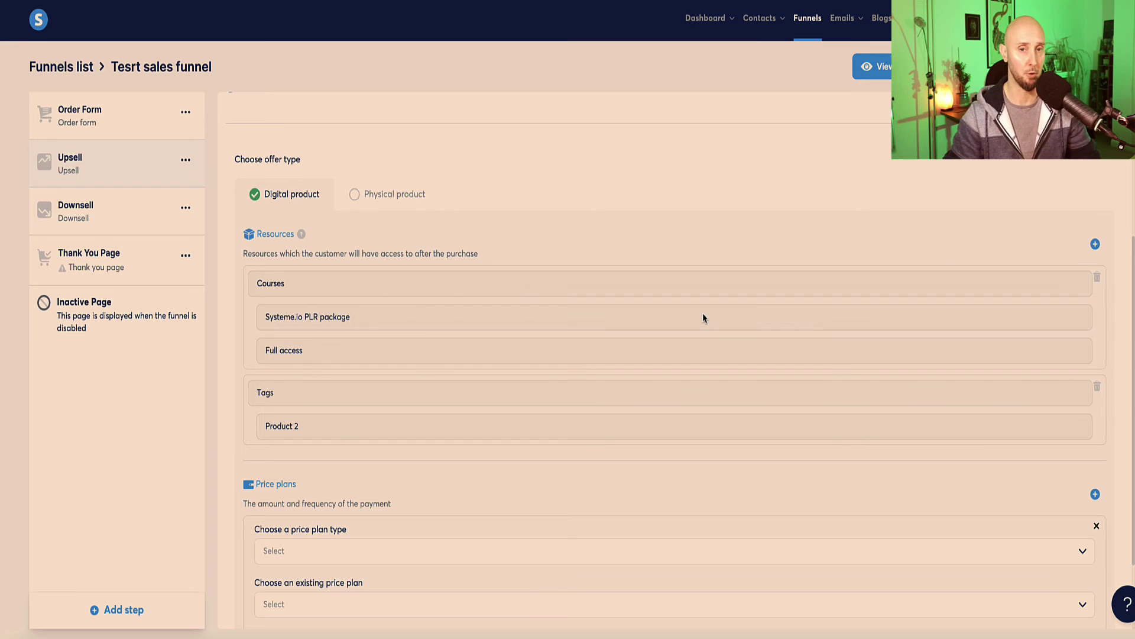
scroll(723, 175, "down", 1)
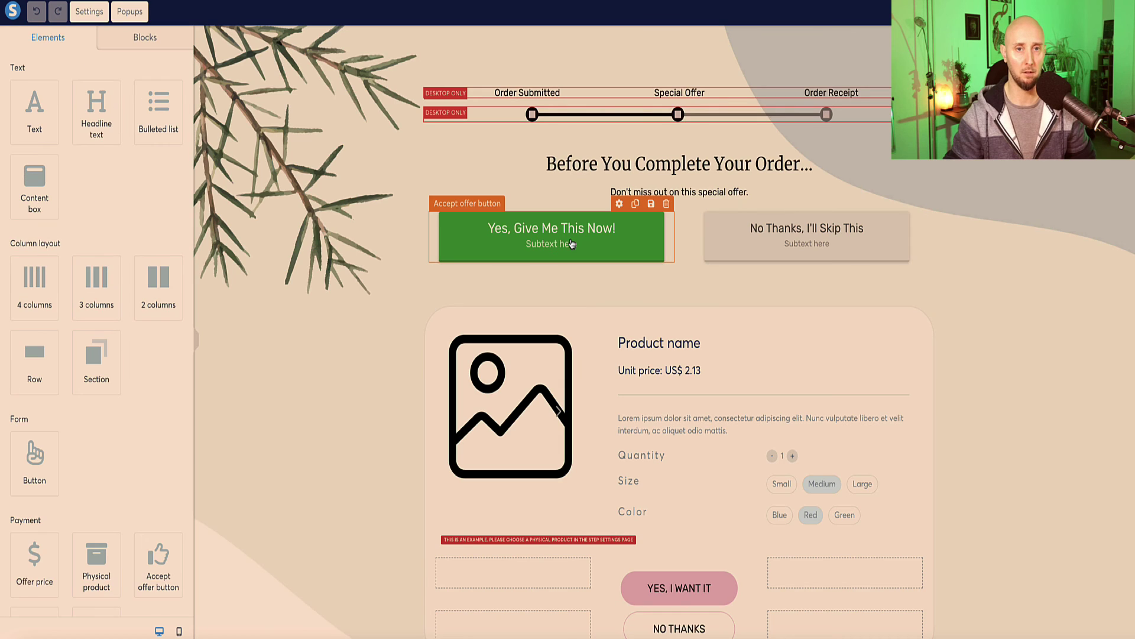
Step: Inspect the upsell page's green accept button settings and review the Upsell step's resources and price plans section
left_click(556, 238)
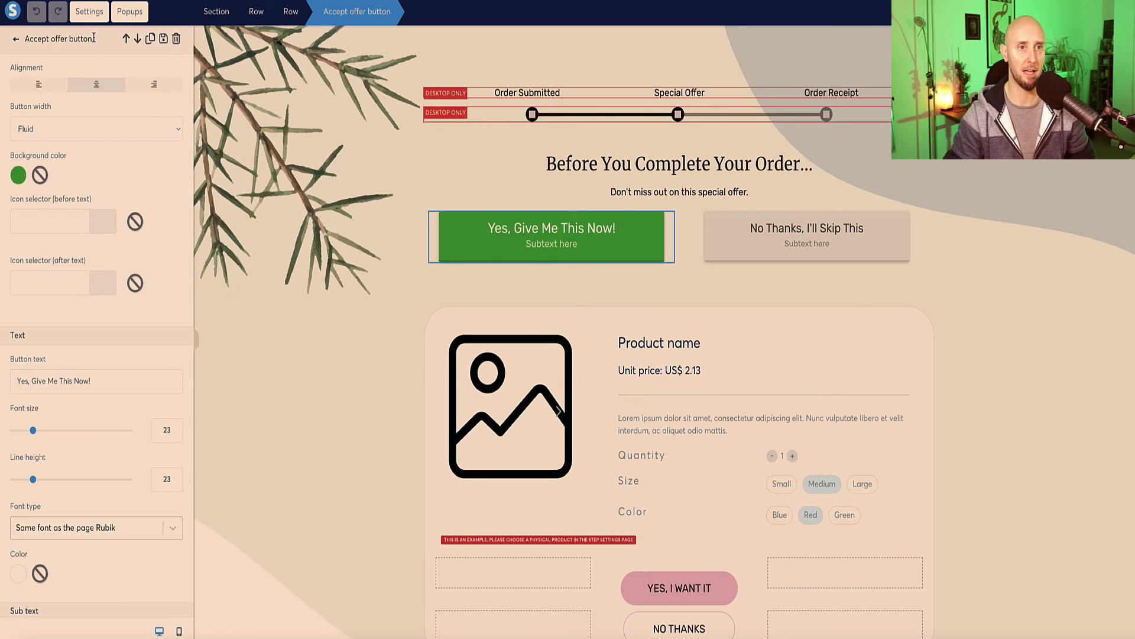
left_click_drag(93, 41, 28, 43)
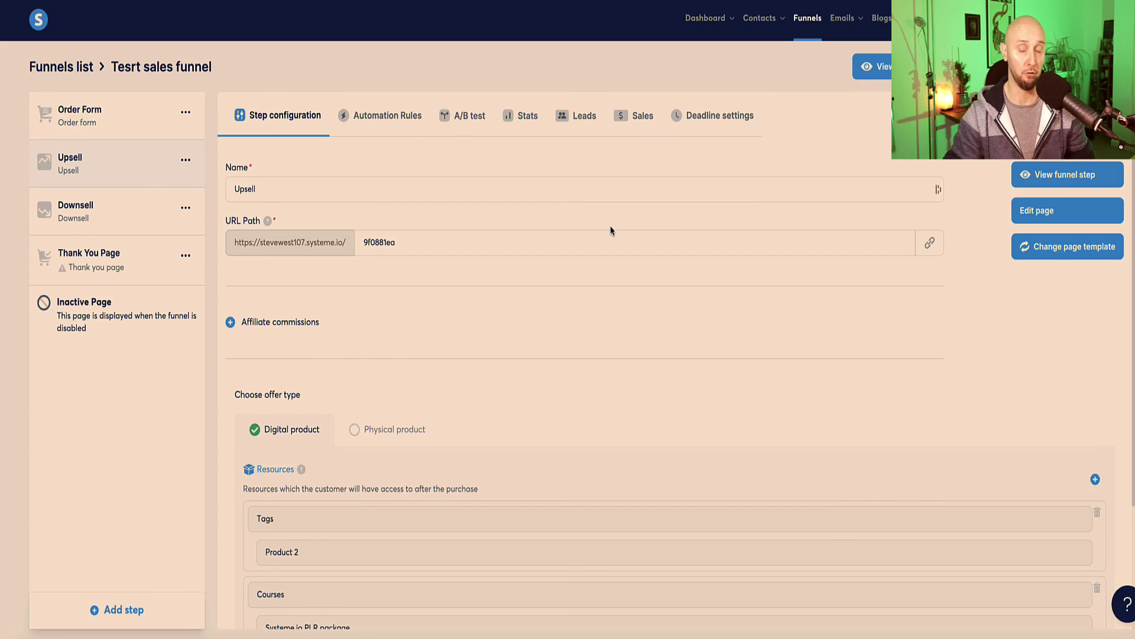
scroll(515, 249, "down", 3)
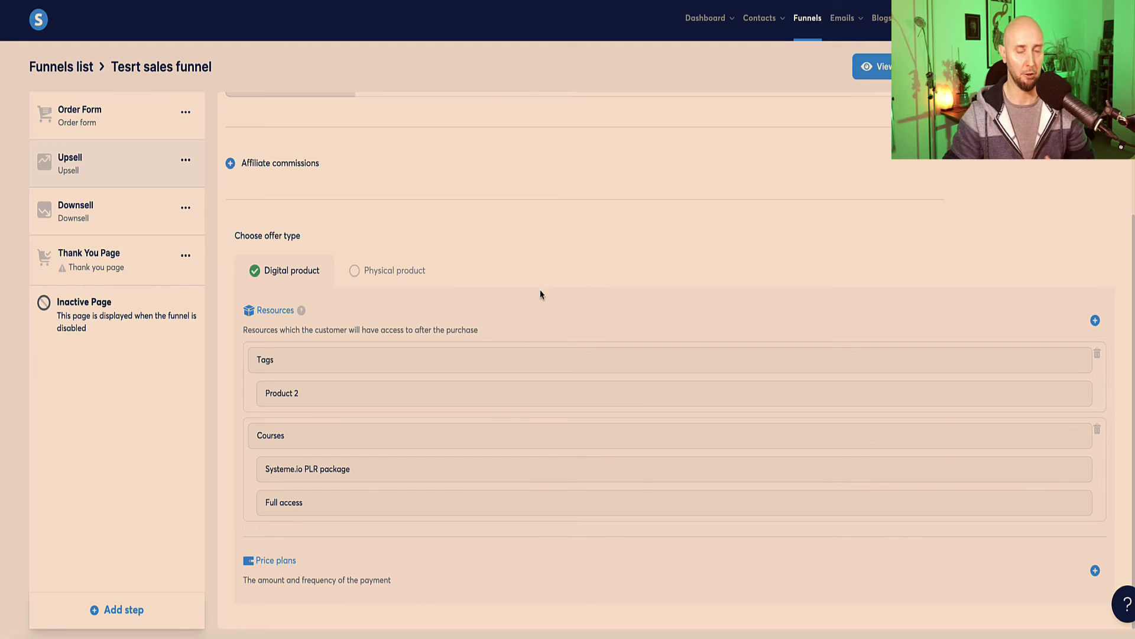
scroll(414, 259, "up", 1)
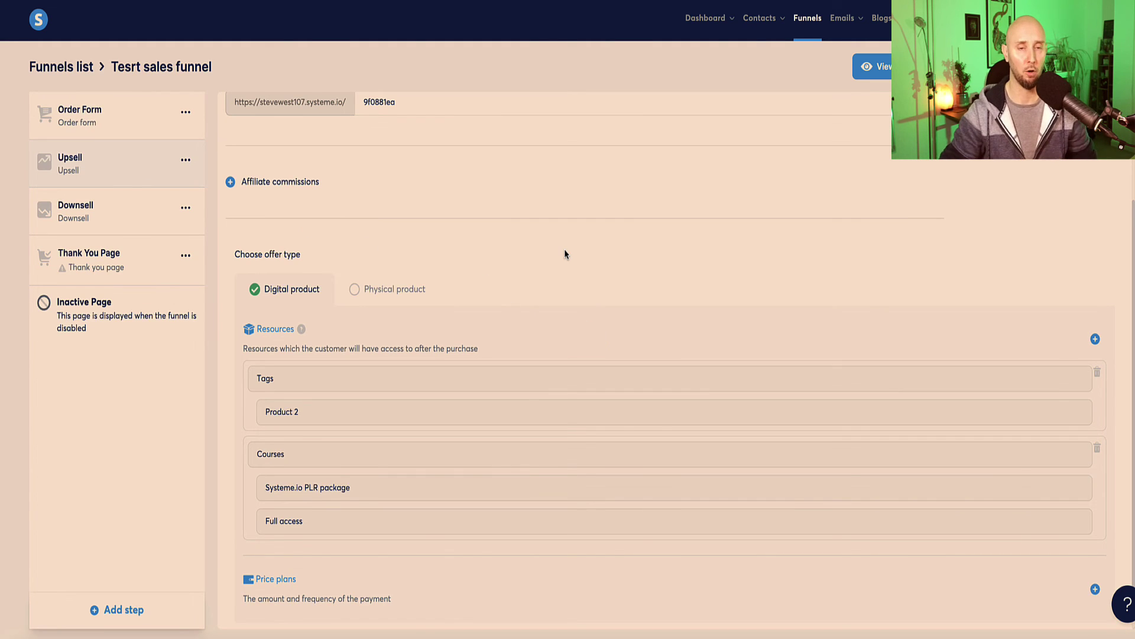
scroll(564, 254, "up", 3)
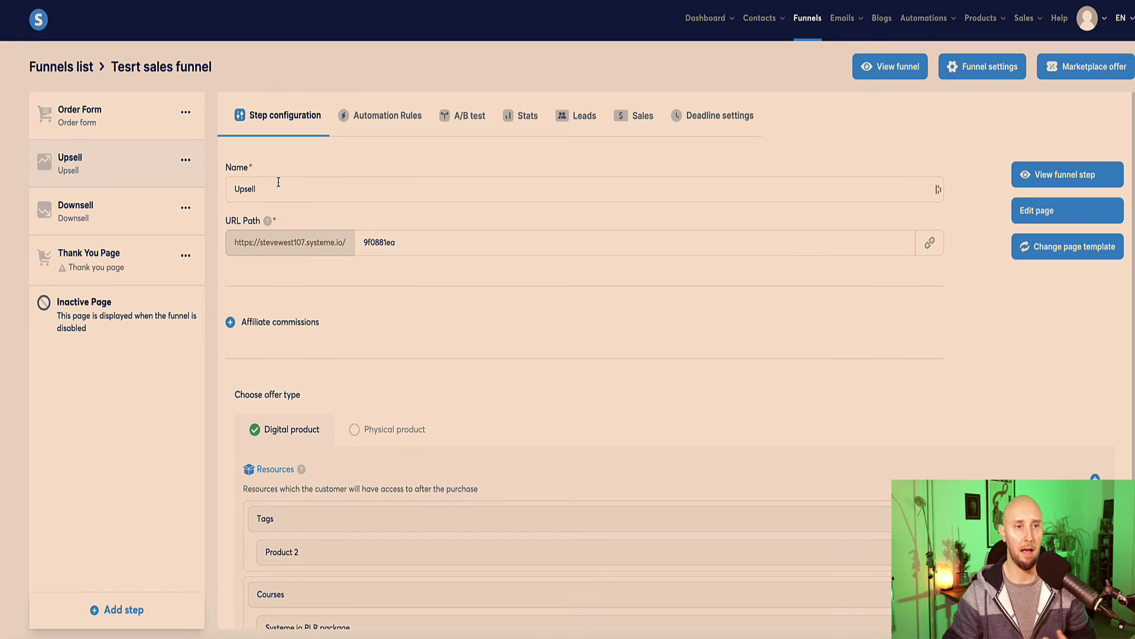
Step: Open the Downsell step's page in the editor and examine its template and offer buttons
left_click(99, 212)
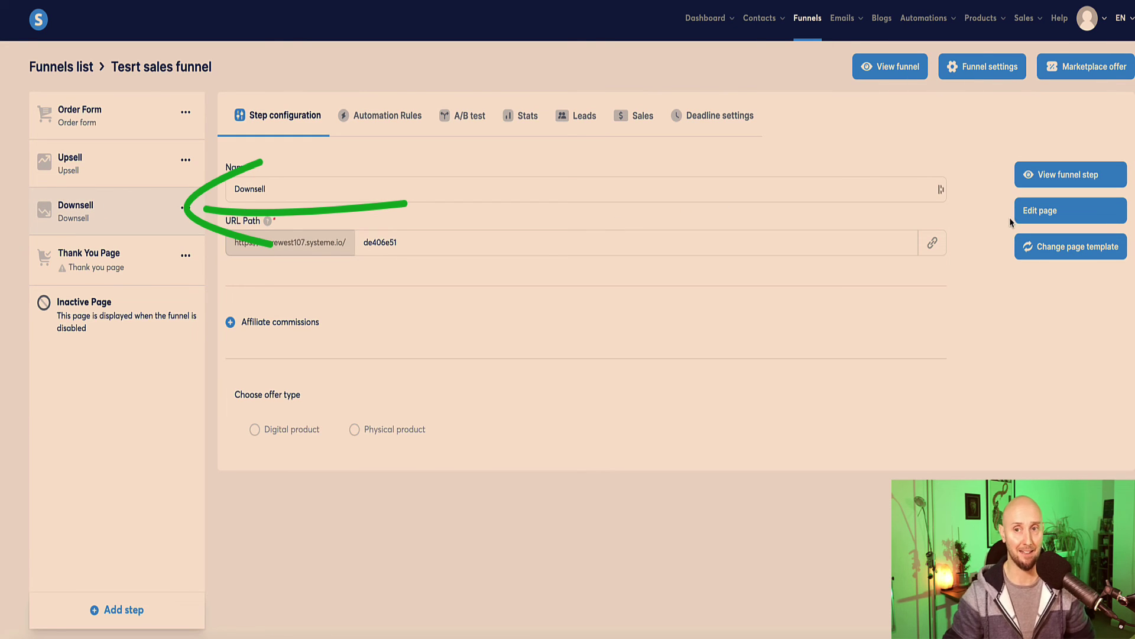
left_click(1045, 213)
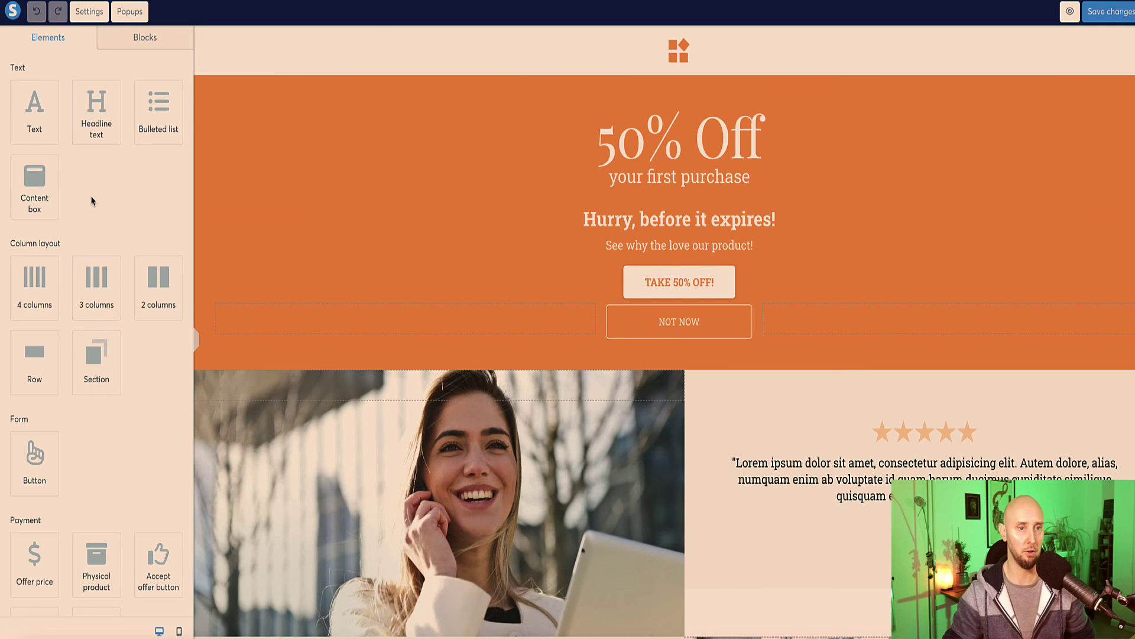
scroll(92, 197, "down", 5)
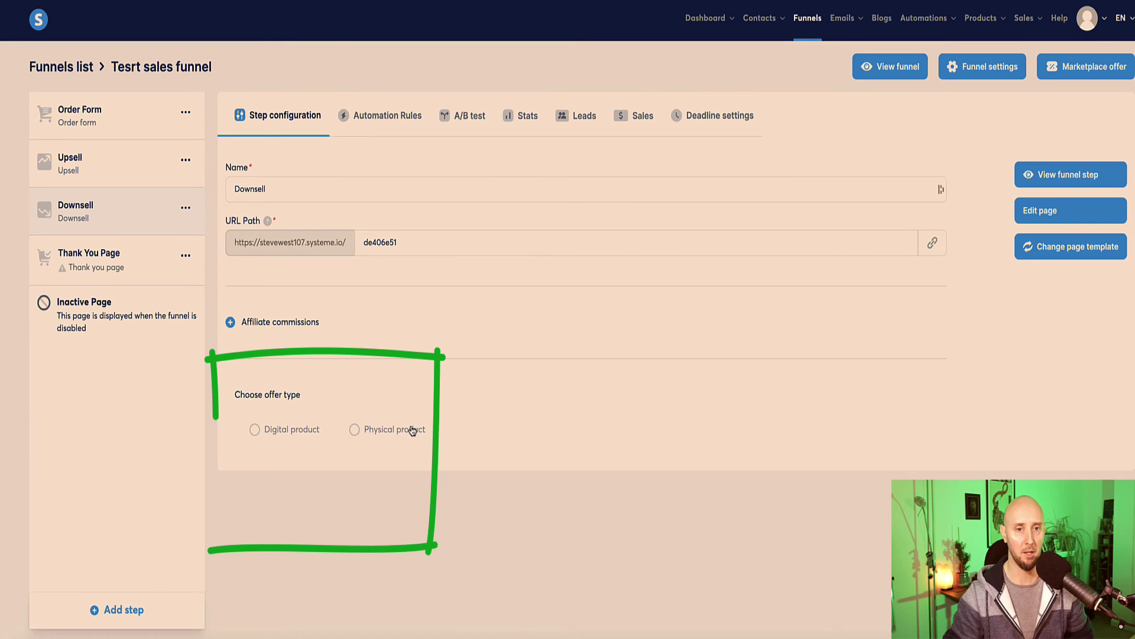
Step: Set the Downsell step's offer type to Digital product and save a Tags resource with the Product 3 tag
left_click(255, 430)
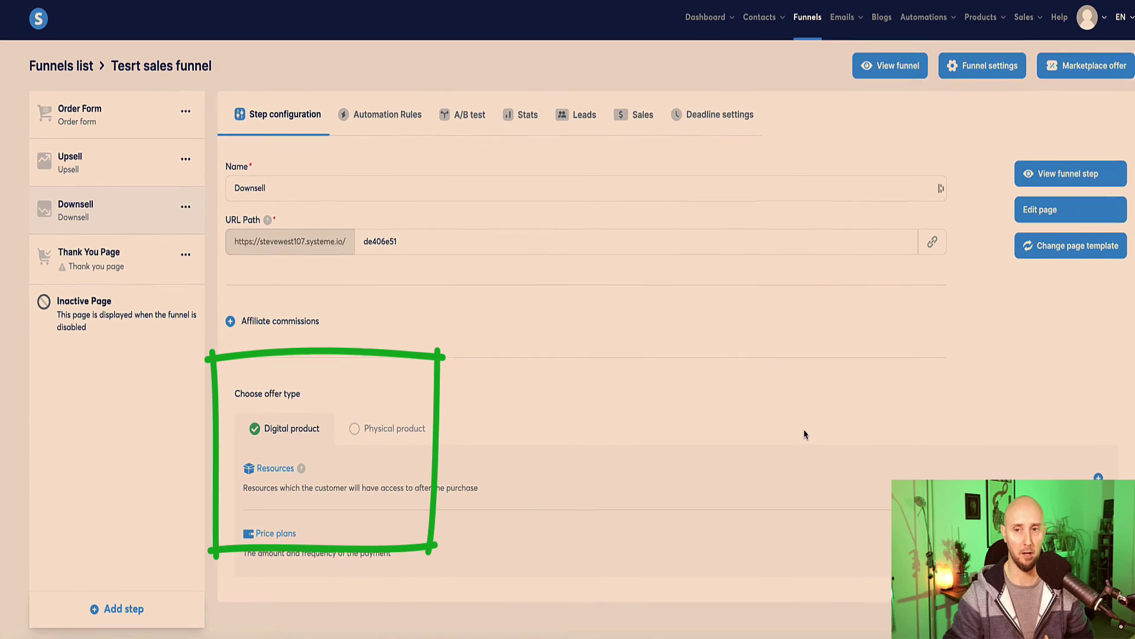
scroll(1098, 485, "down", 1)
left_click(1041, 474)
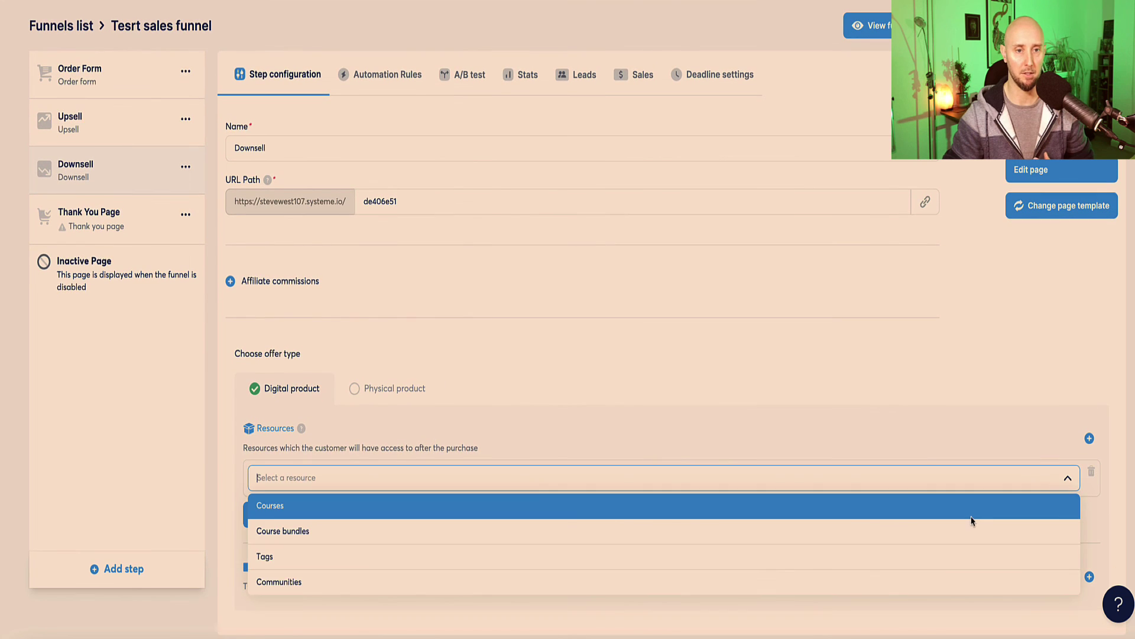
left_click(961, 555)
scroll(829, 412, "down", 1)
left_click(1068, 478)
scroll(638, 537, "down", 2)
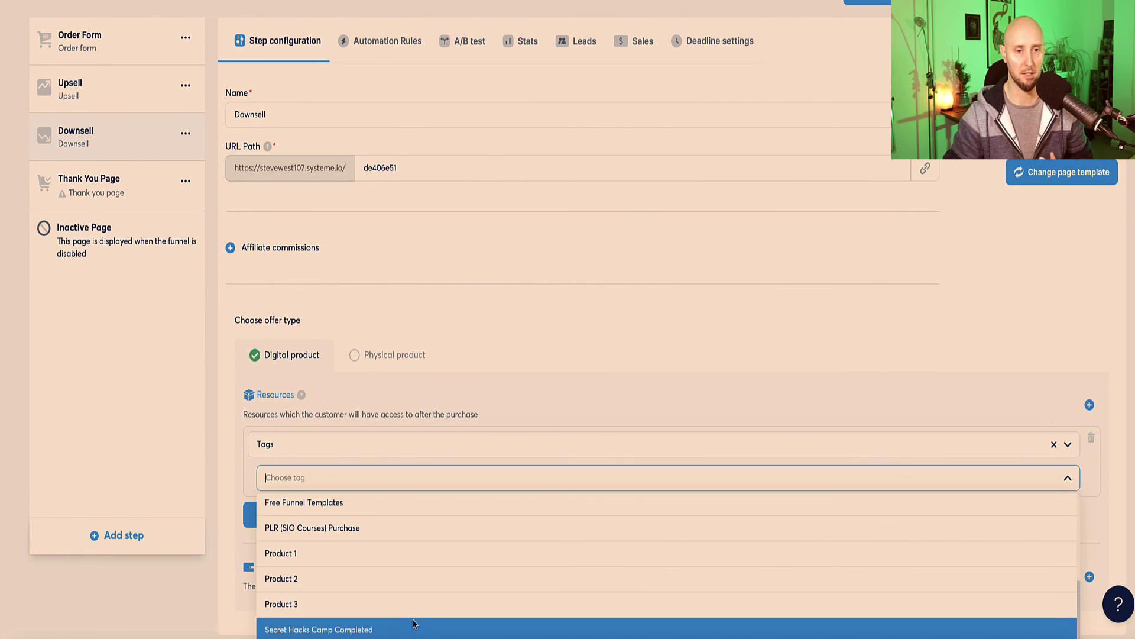
left_click(398, 603)
left_click(279, 514)
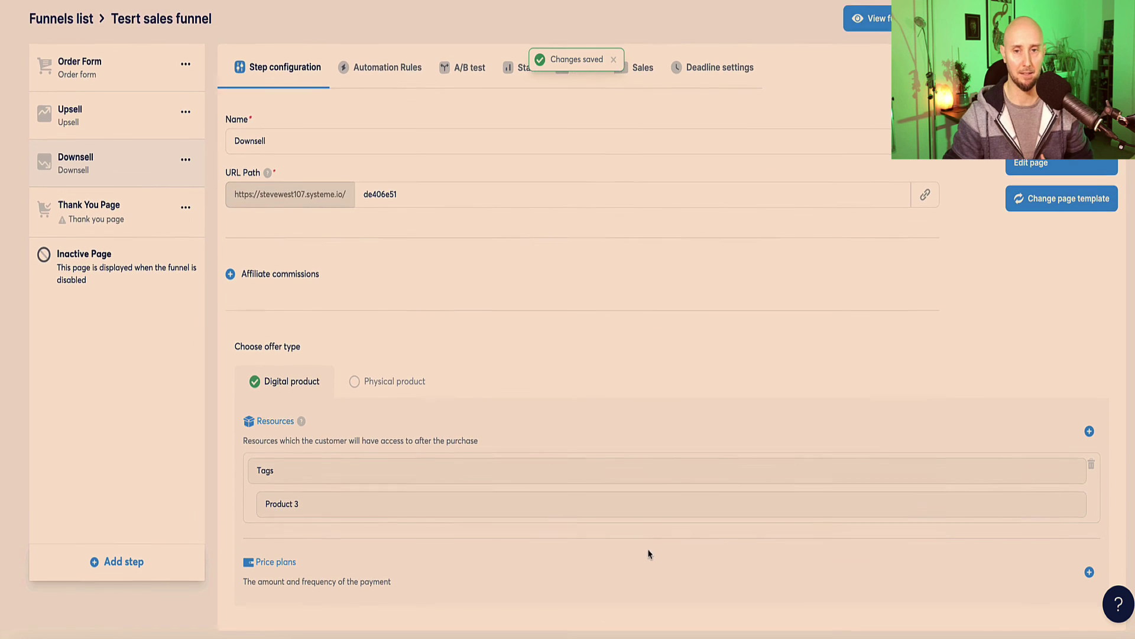
Step: Add the Free Affiliate Marketing Course with Full access as a Downsell resource, save it, and open a blank price plan entry
left_click(1089, 438)
scroll(970, 453, "down", 2)
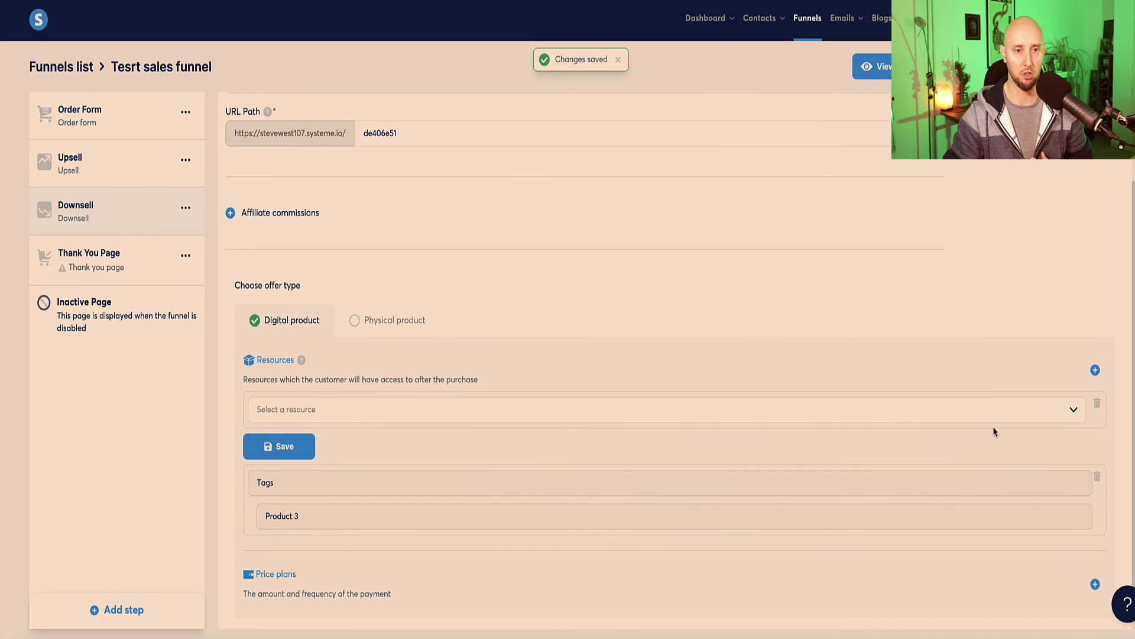
left_click(1074, 414)
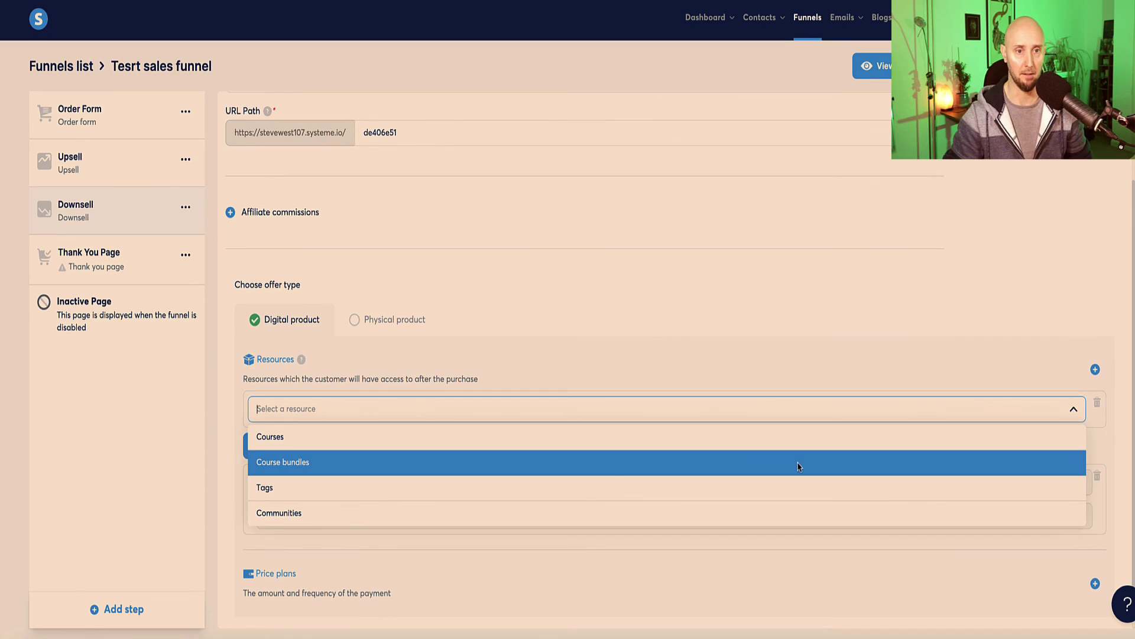
left_click(950, 438)
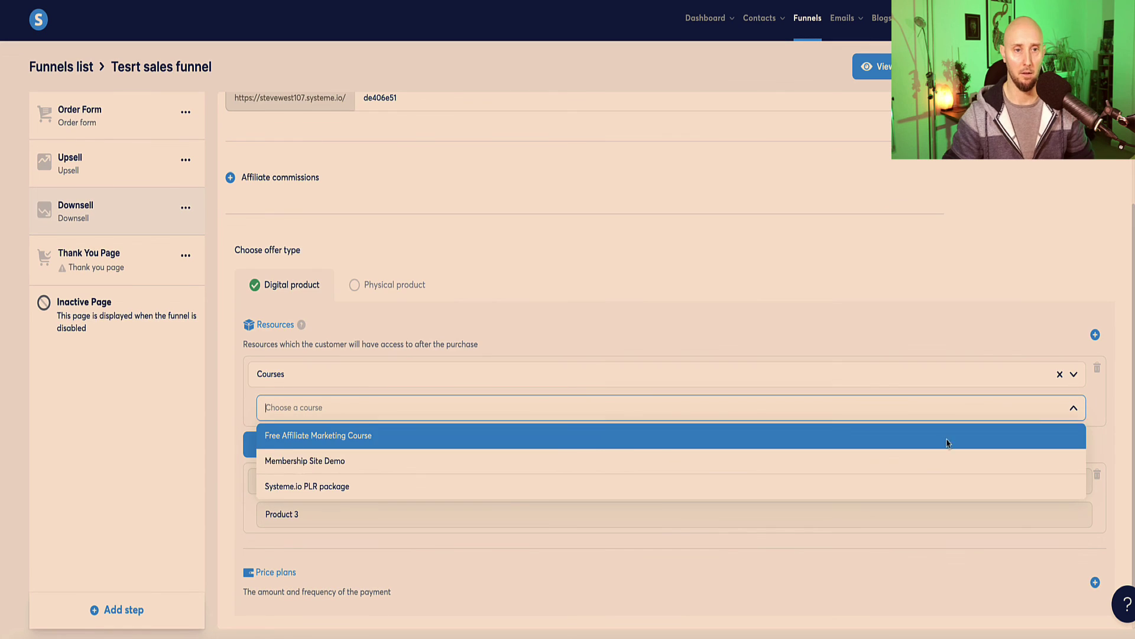
left_click(780, 437)
scroll(355, 484, "down", 1)
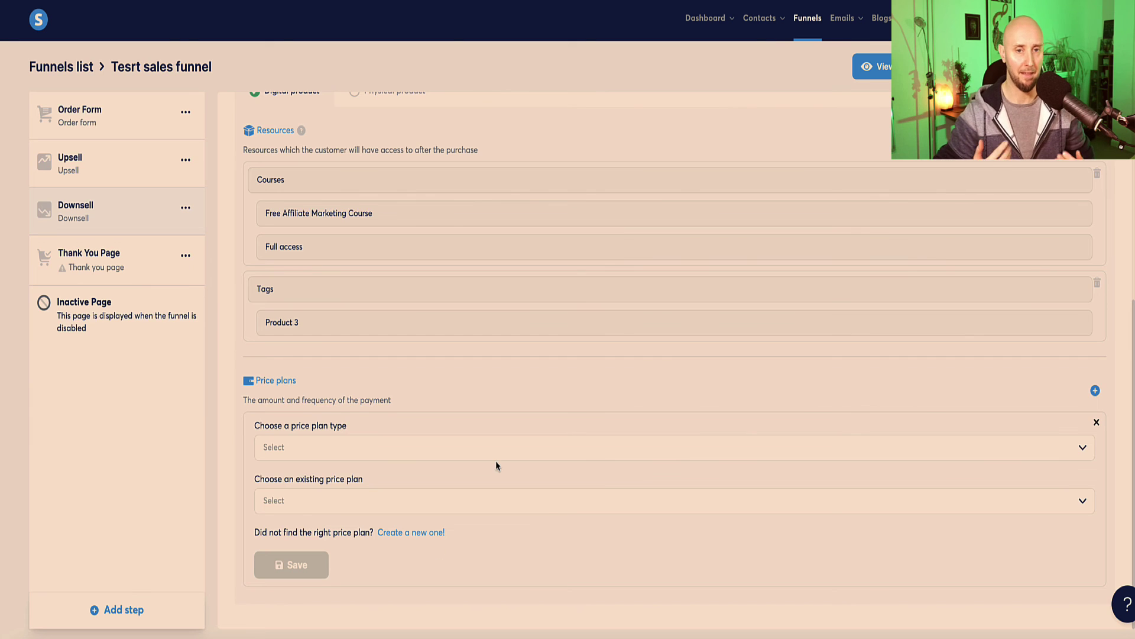
Step: Return to the Upsell step and view its accept and decline offer buttons in the page editor
scroll(394, 270, "up", 5)
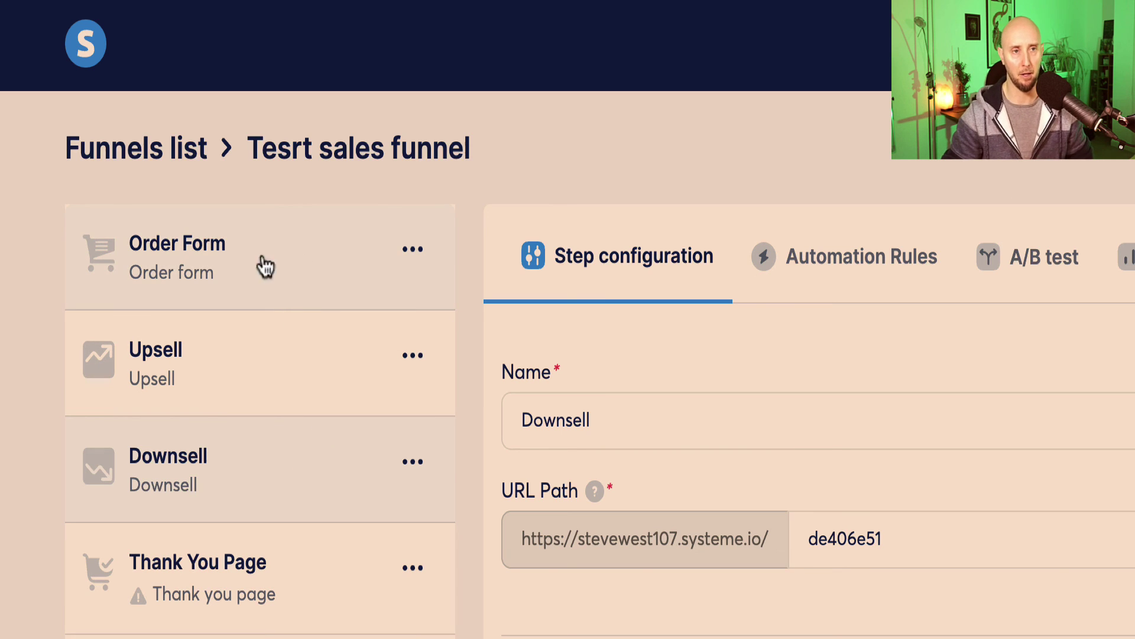
left_click(331, 357)
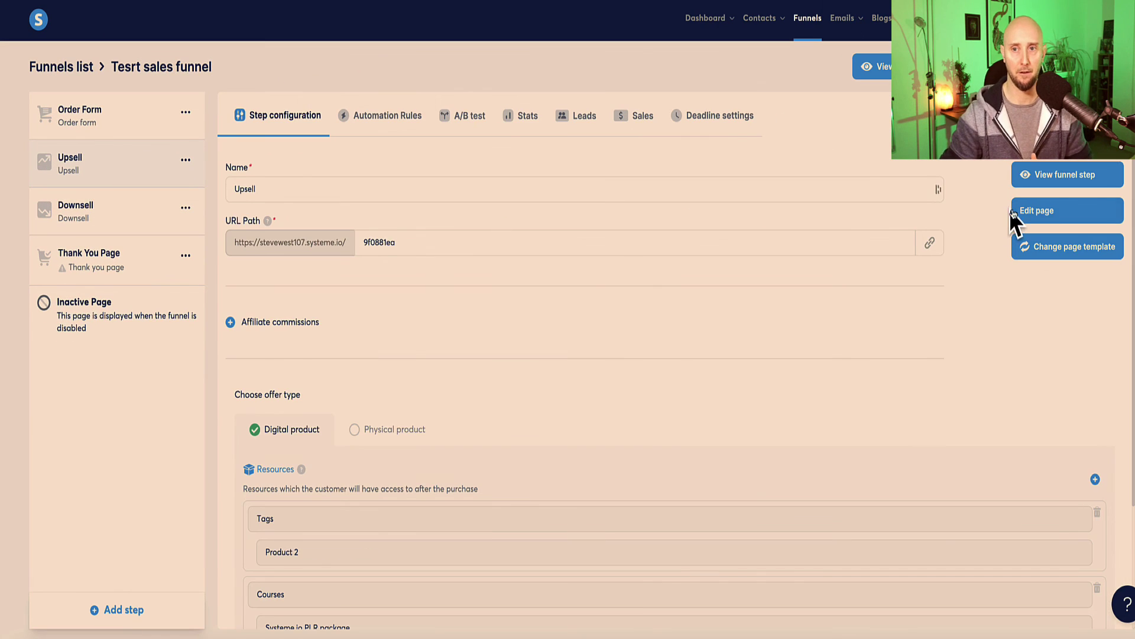
left_click(1012, 211)
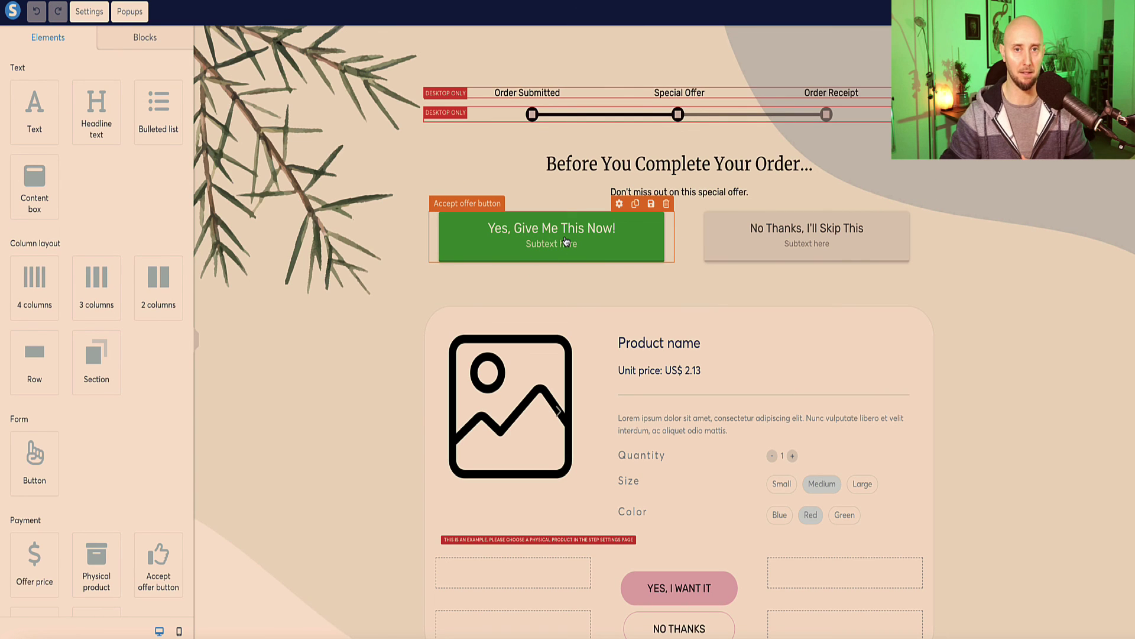
left_click(13, 11)
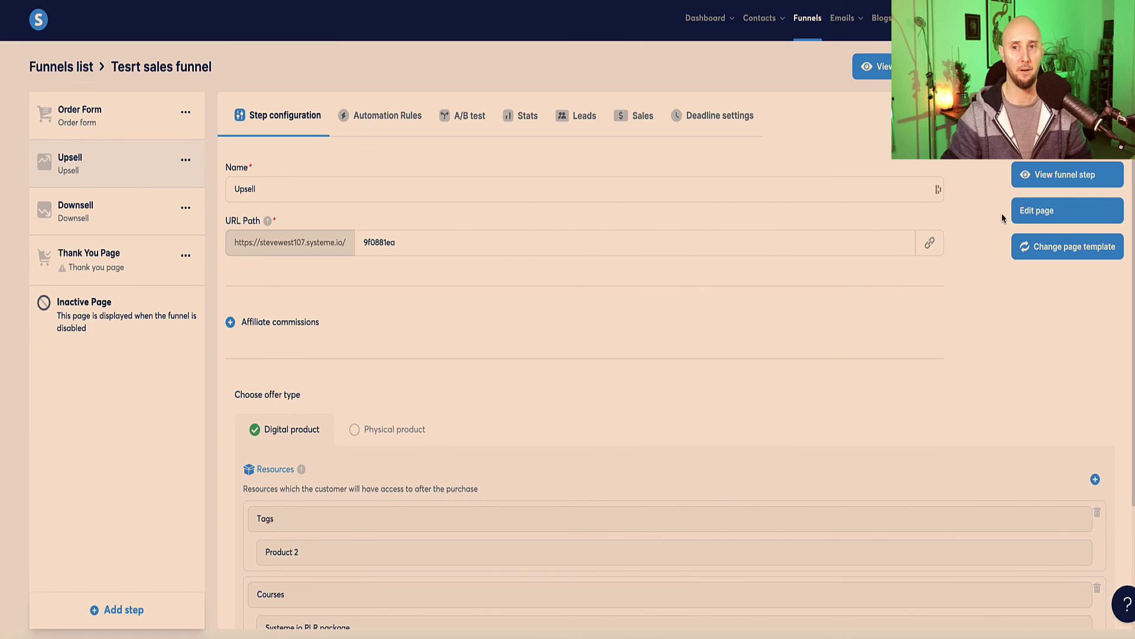
left_click(1056, 212)
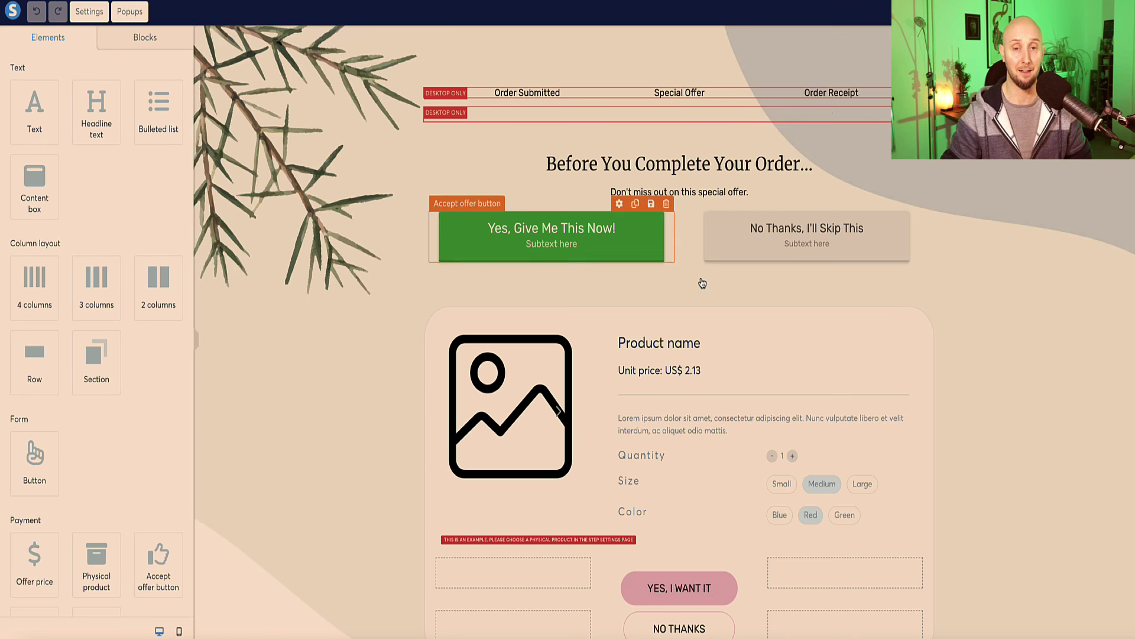